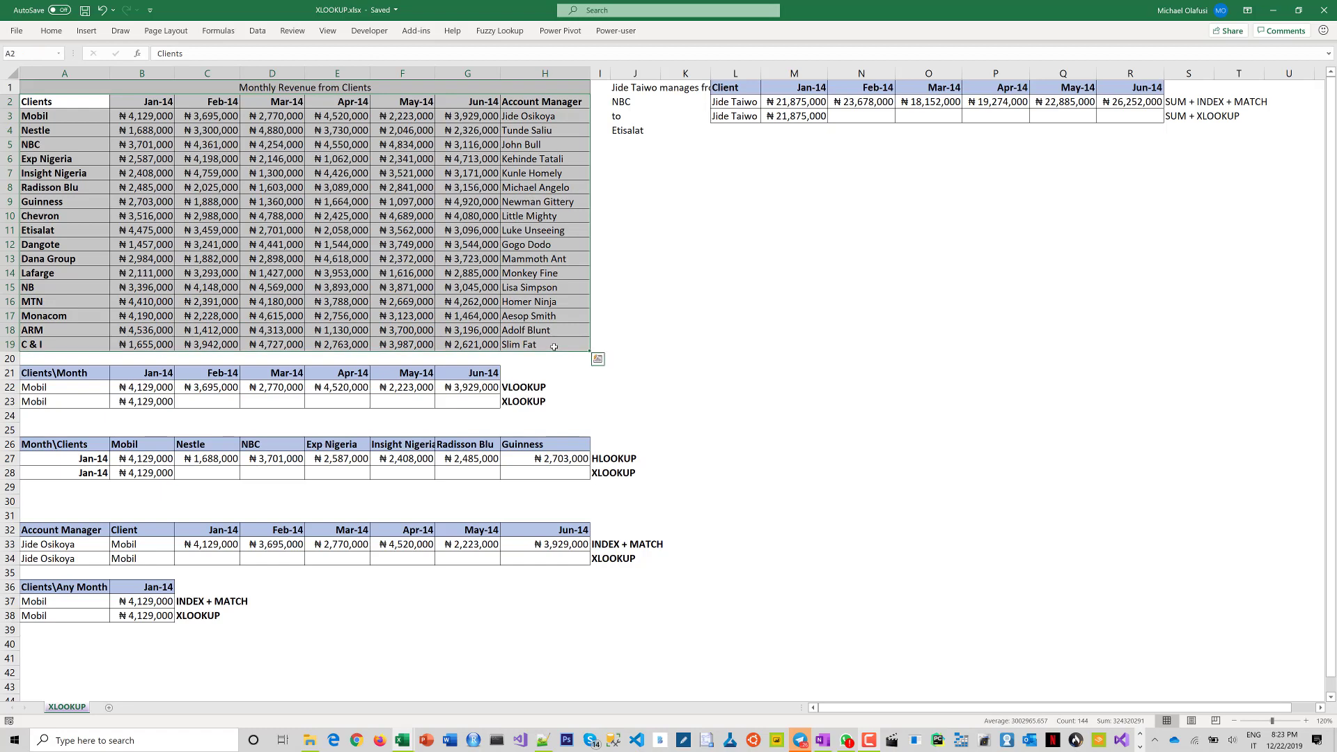
click(662, 387)
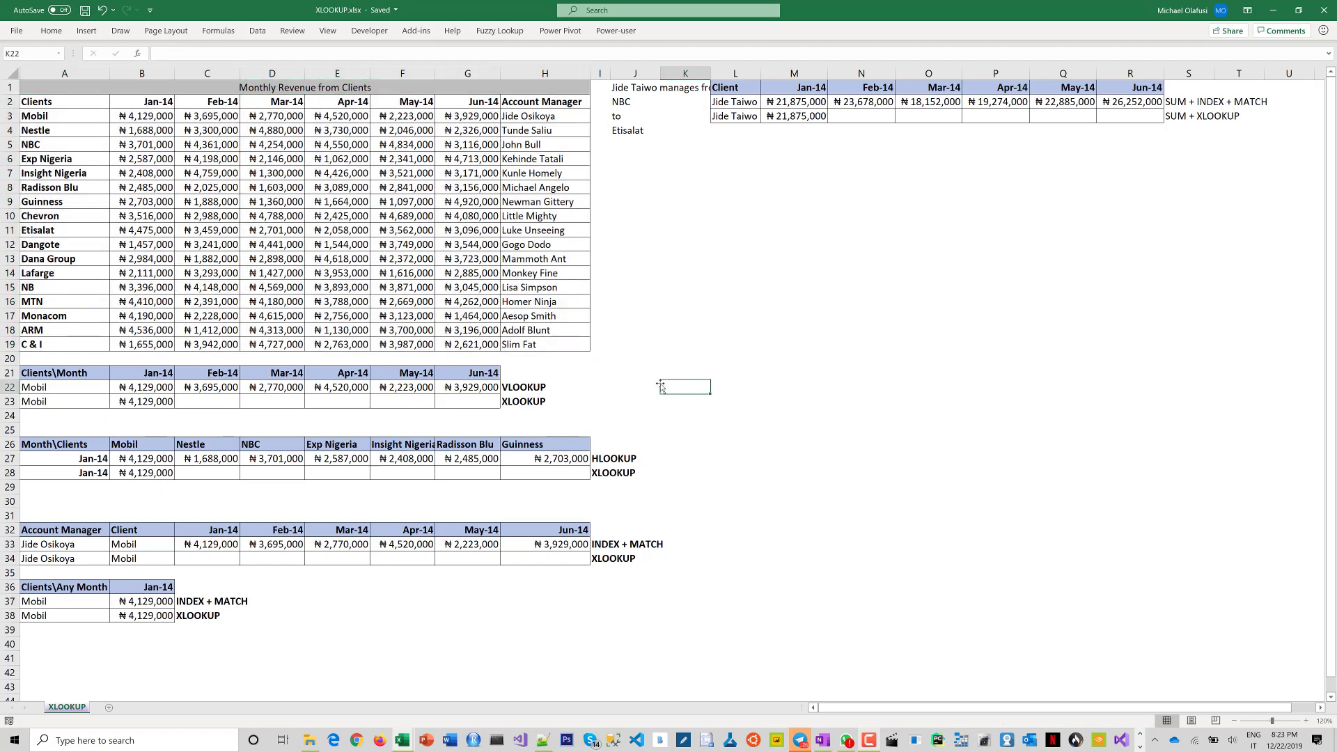
click(540, 388)
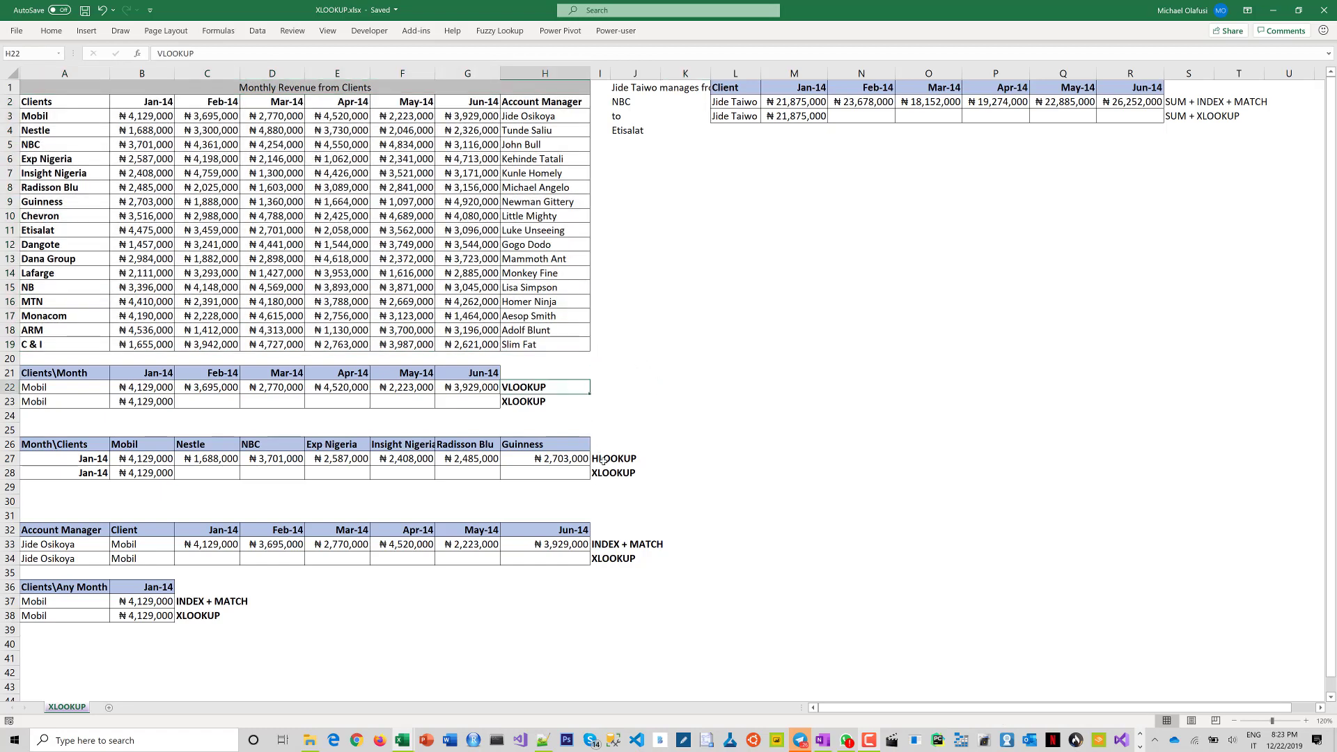
click(604, 542)
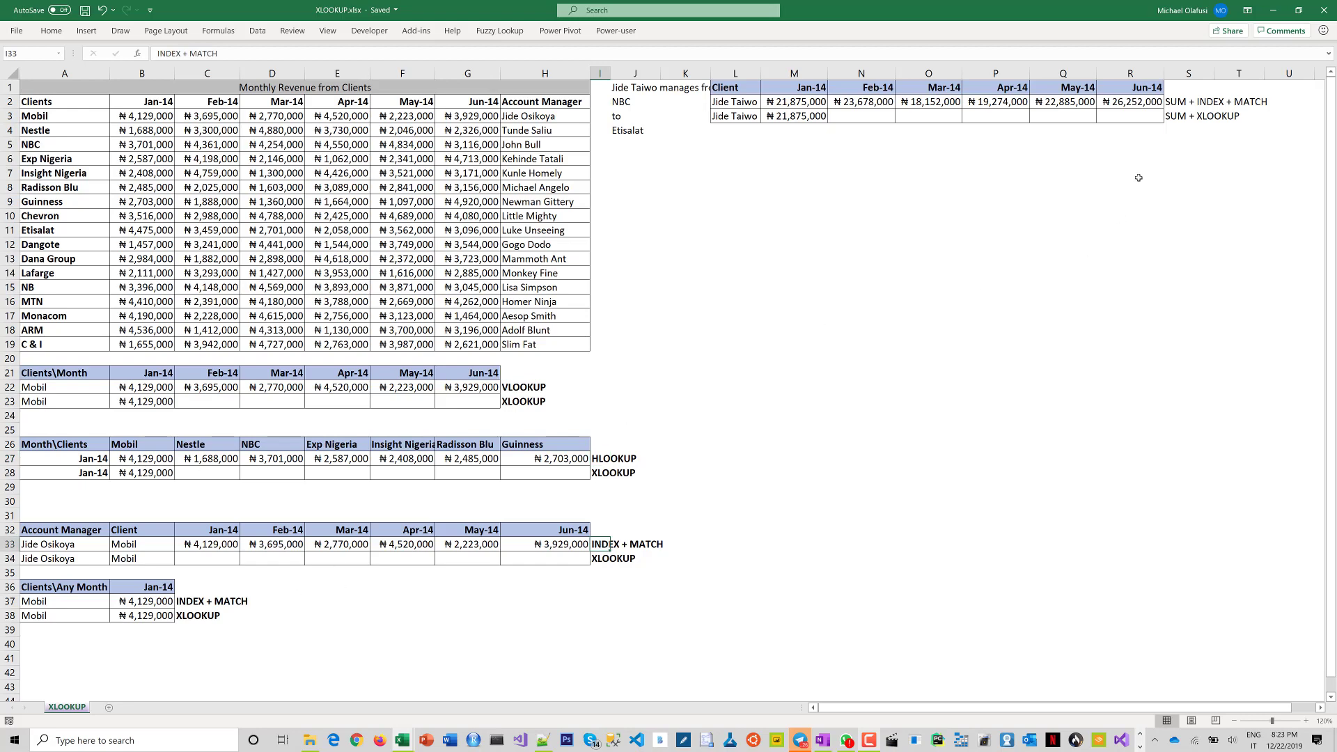
- Make the SUM + INDEX + MATCH and SUM + XLOOKUP labels in S2:S3 bold
drag(1189, 105, 1187, 113)
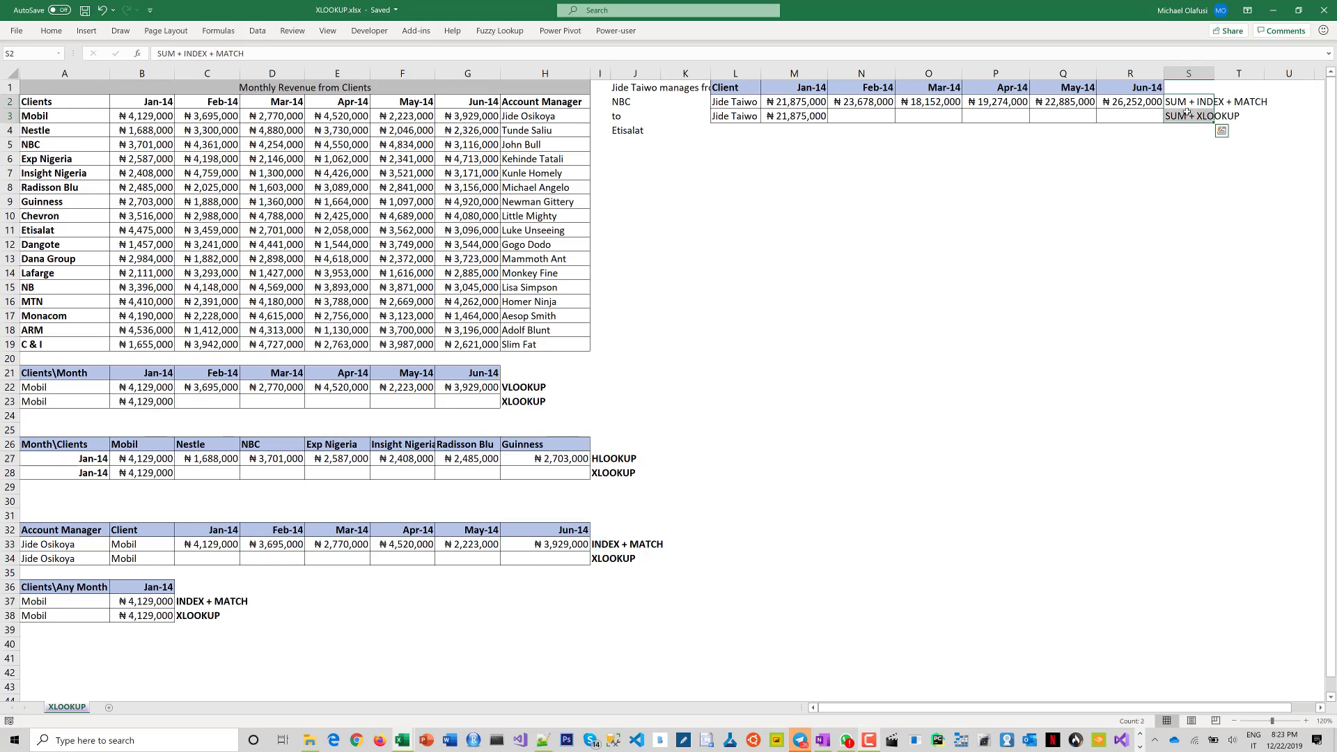
key(ctrl+b)
click(1050, 340)
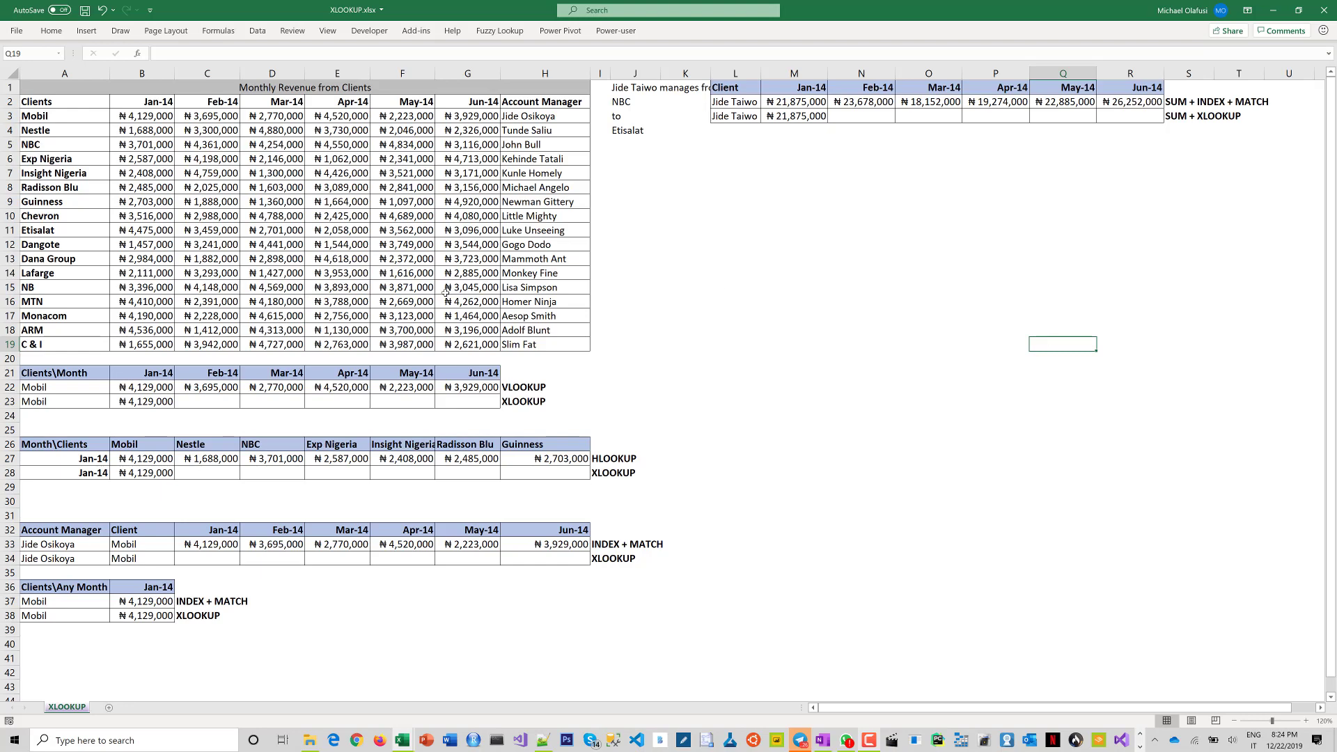
- Review the VLOOKUP formula in B22 and begin an XLOOKUP in C23 with lookup value A23, lookup array A2:A19 and return array B2:B19
click(154, 392)
double_click(156, 390)
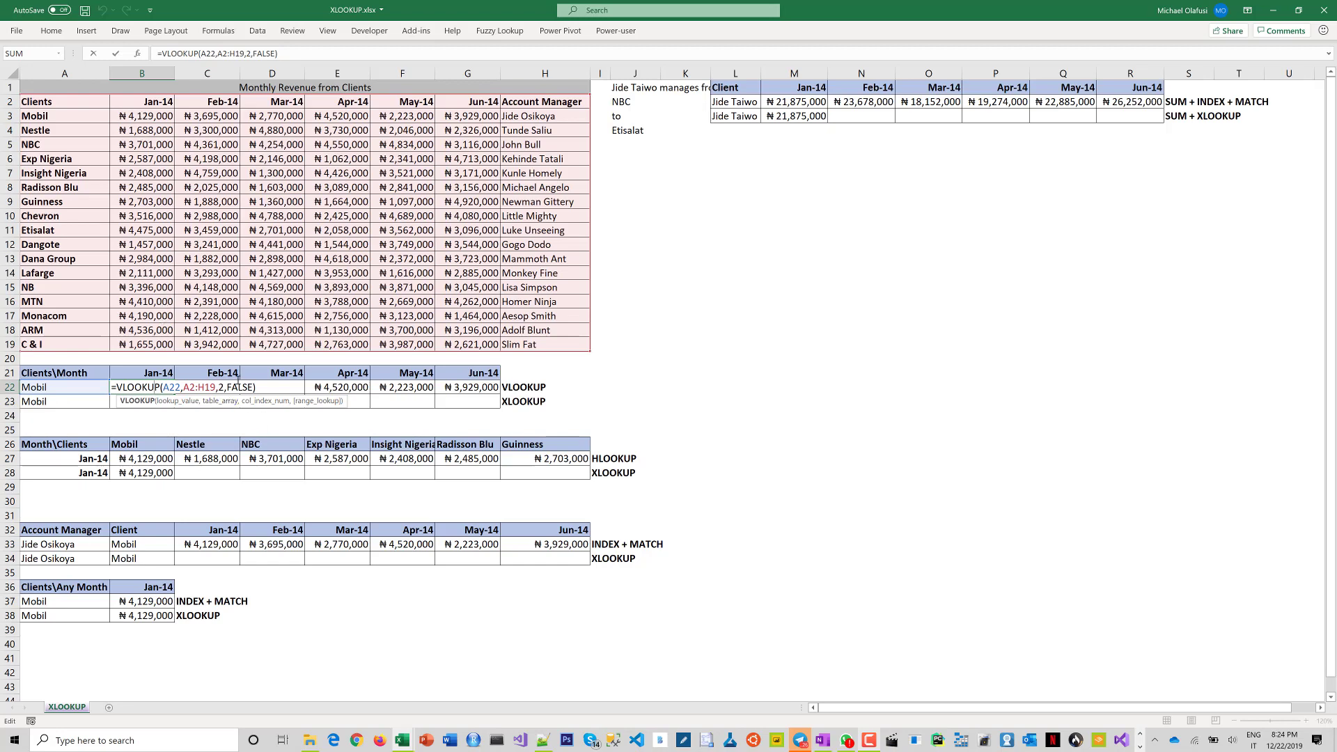
key(ctrl+Return)
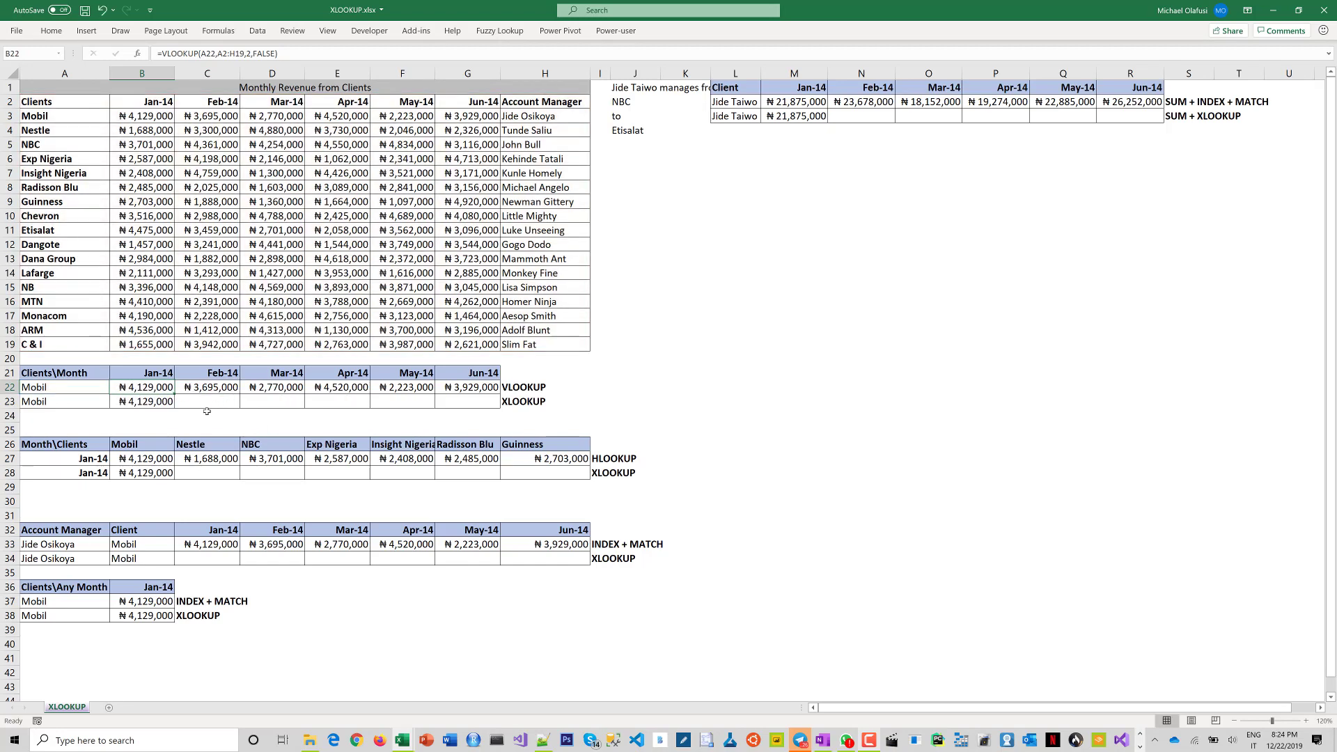
click(216, 403)
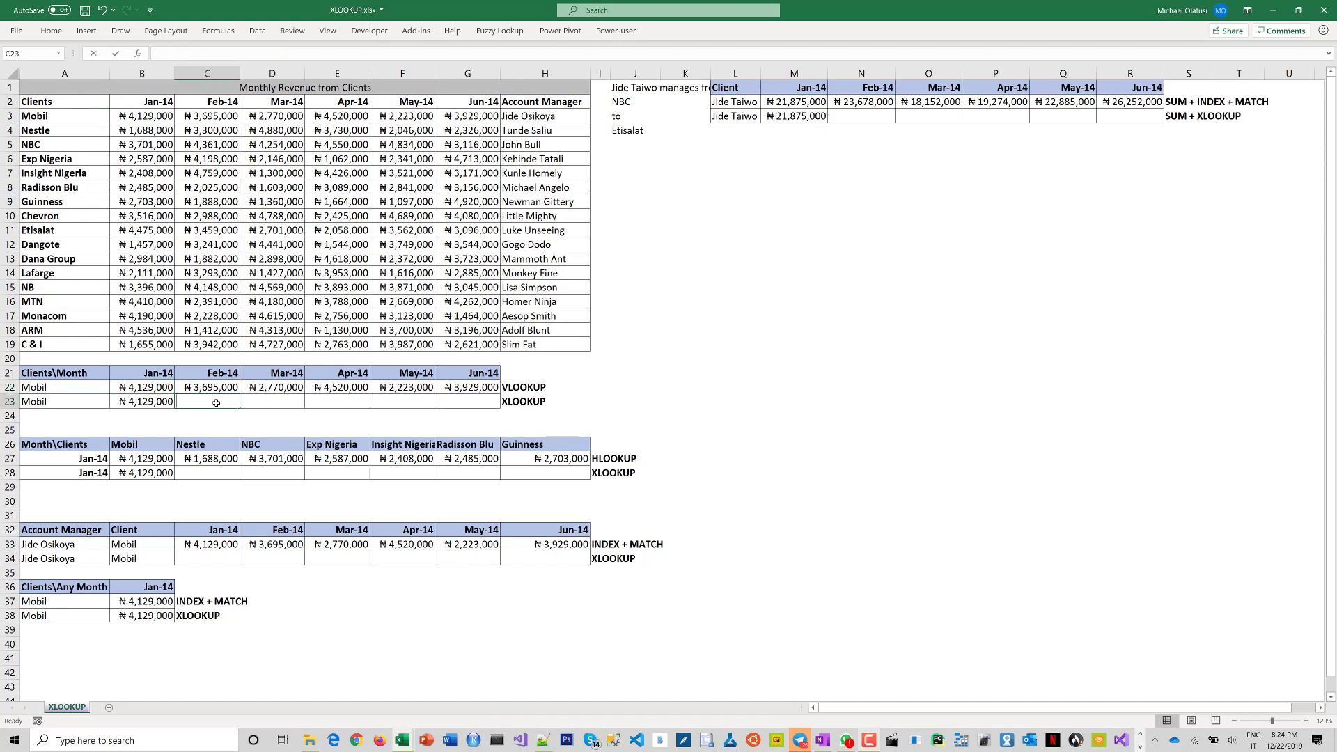
text(=xlo)
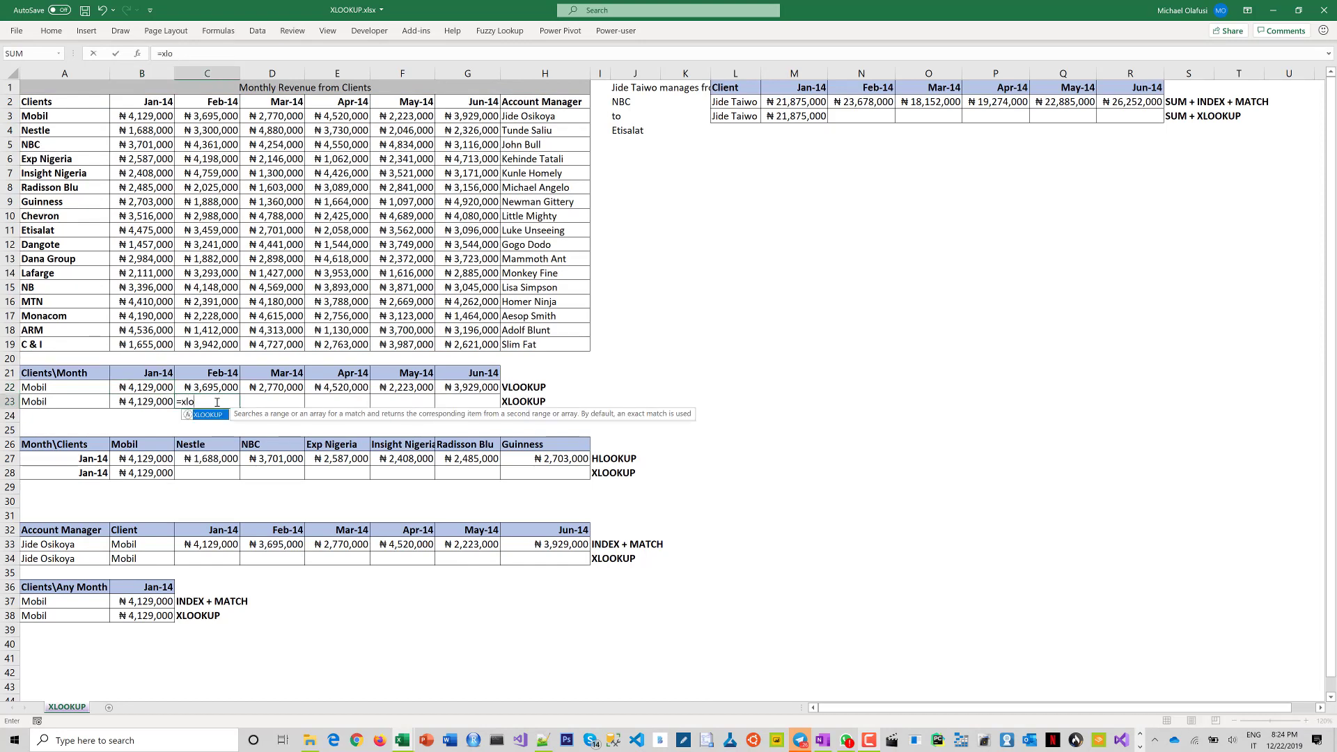
key(Tab)
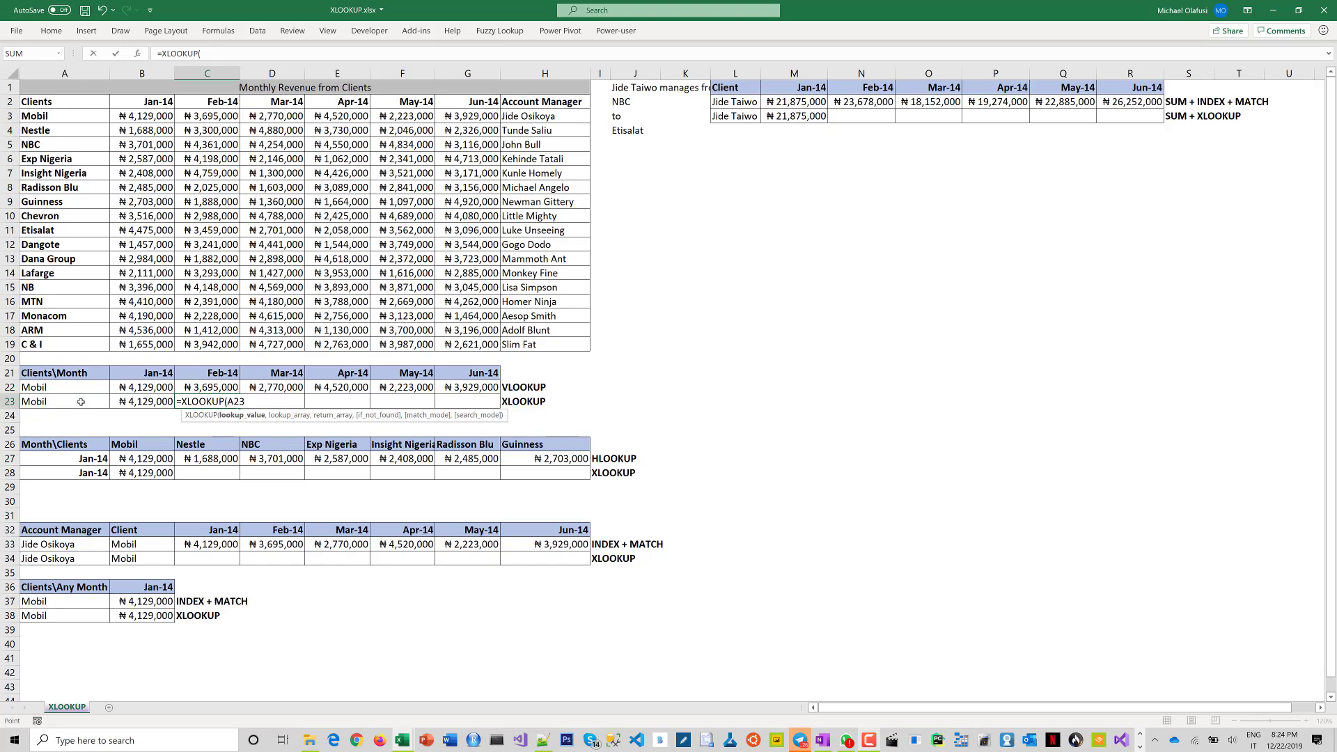
click(80, 402)
text(,)
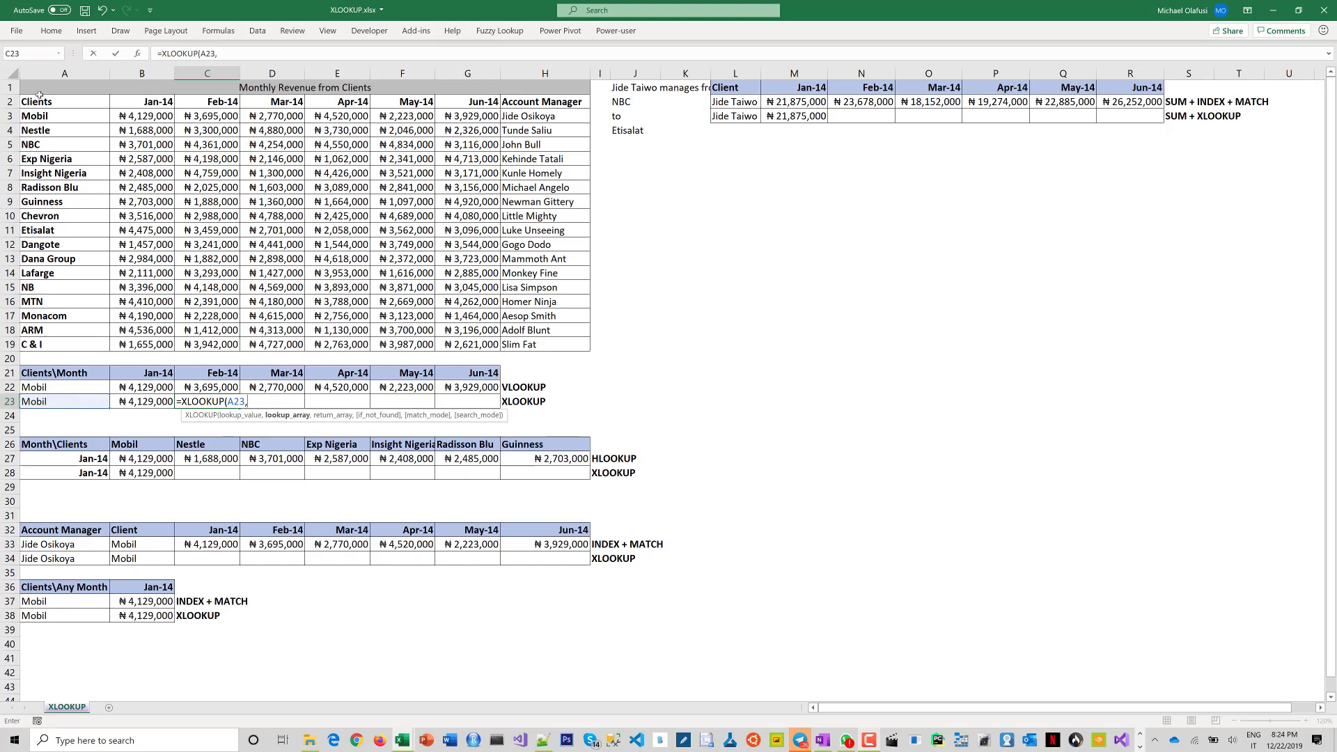
drag(59, 102, 64, 346)
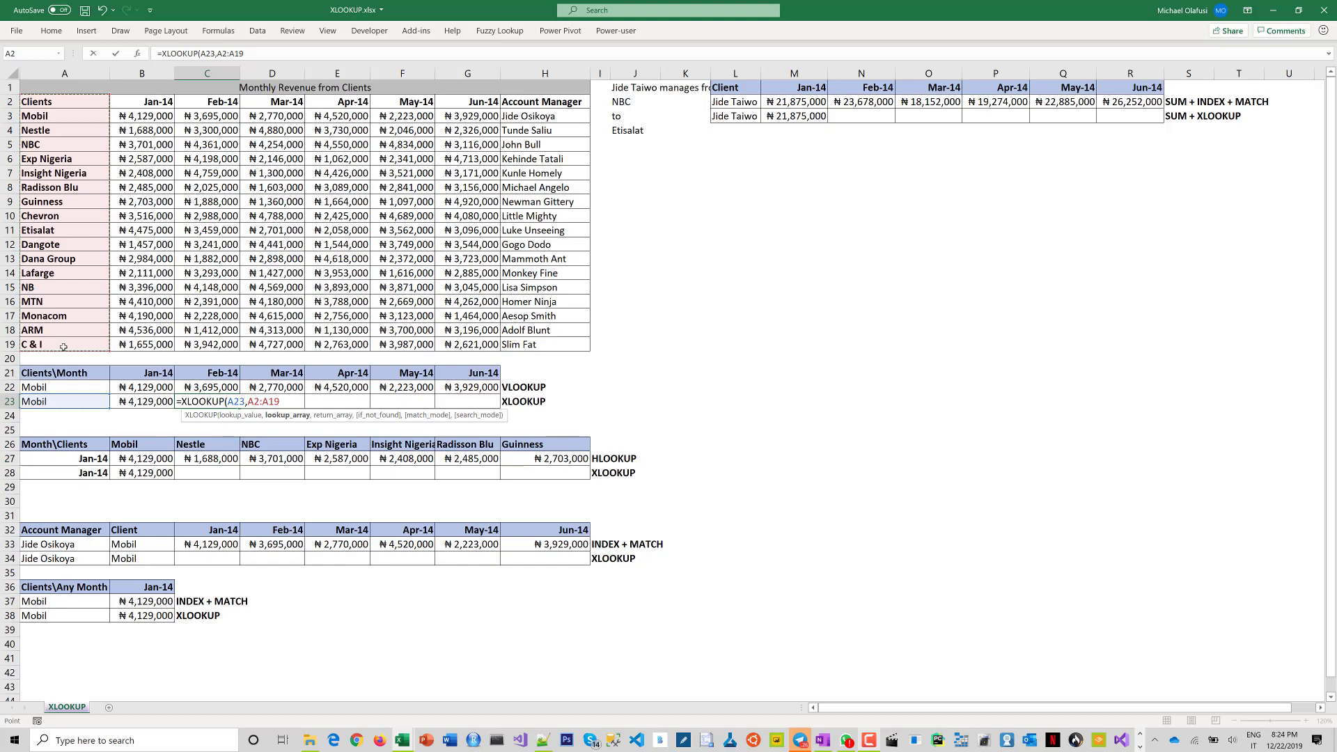
text(,)
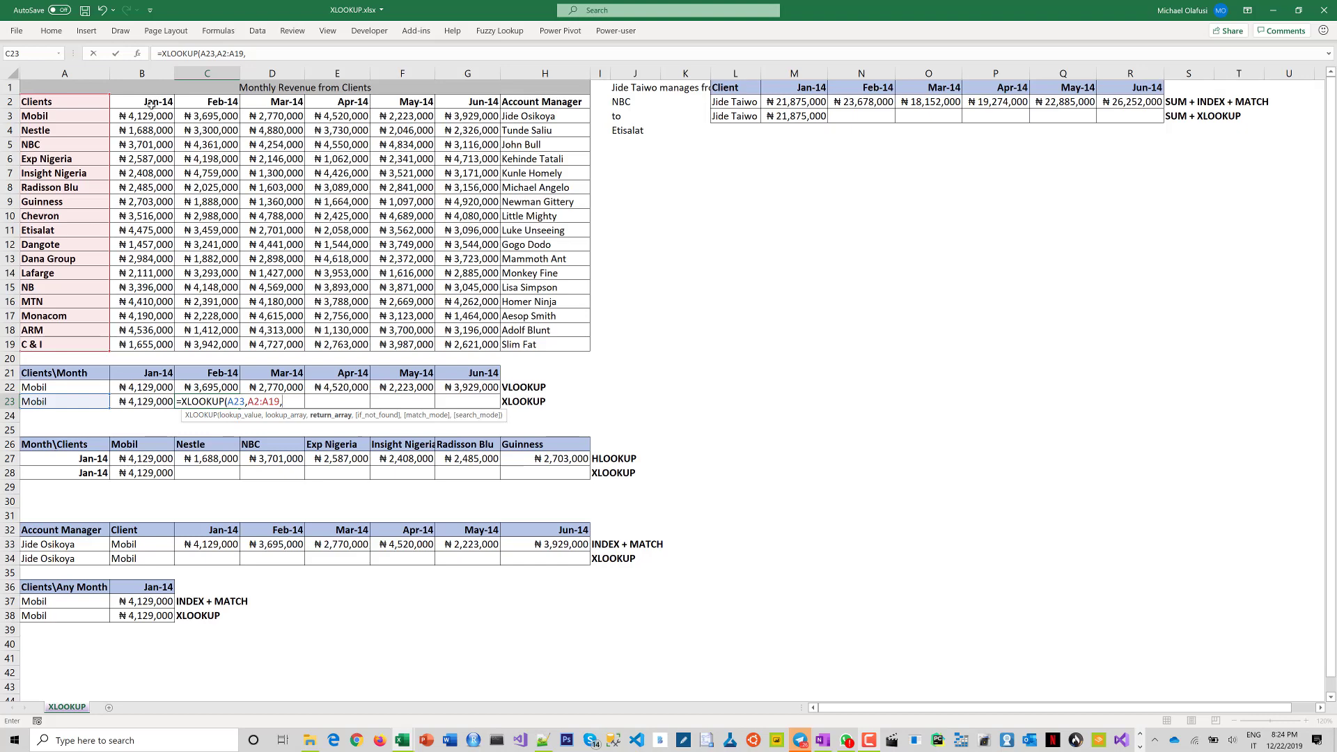
drag(159, 102, 162, 348)
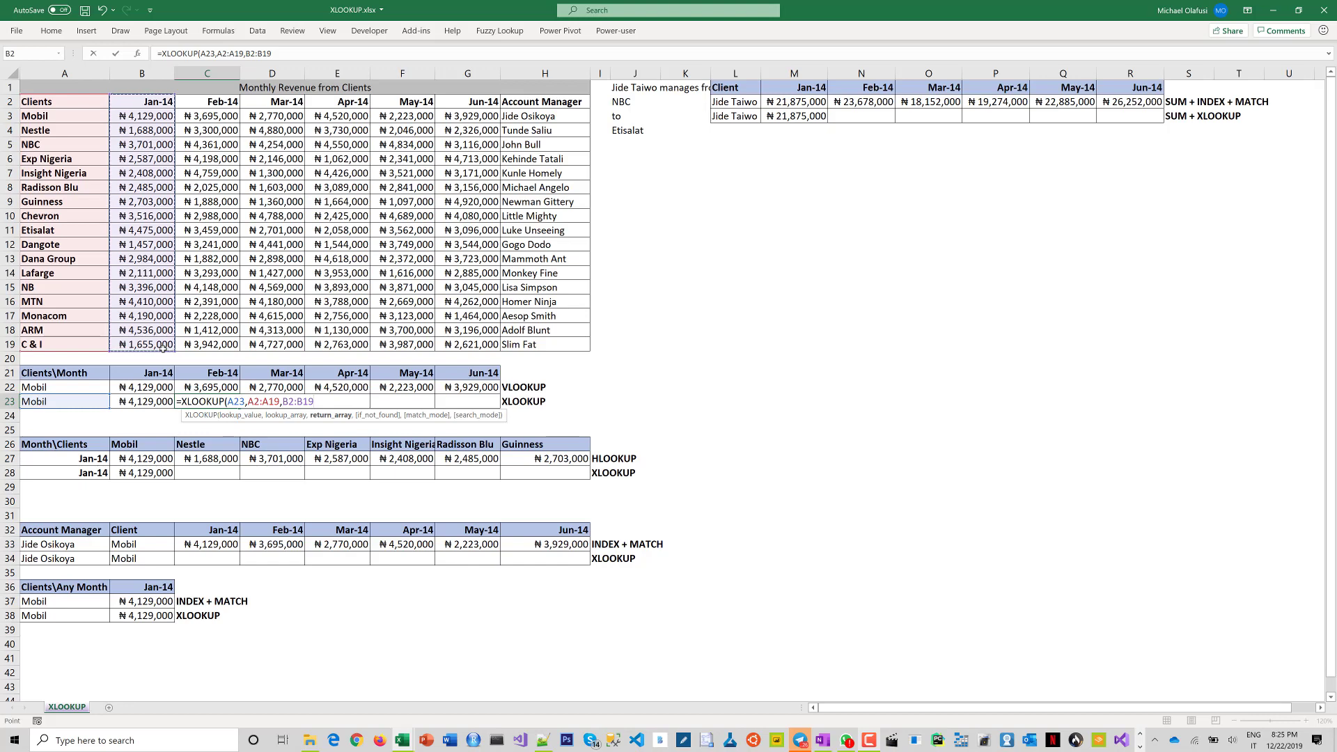
- Complete the C23 XLOOKUP with "Not Recorded" as the if-not-found text and match mode 0 for an exact match
text(,)
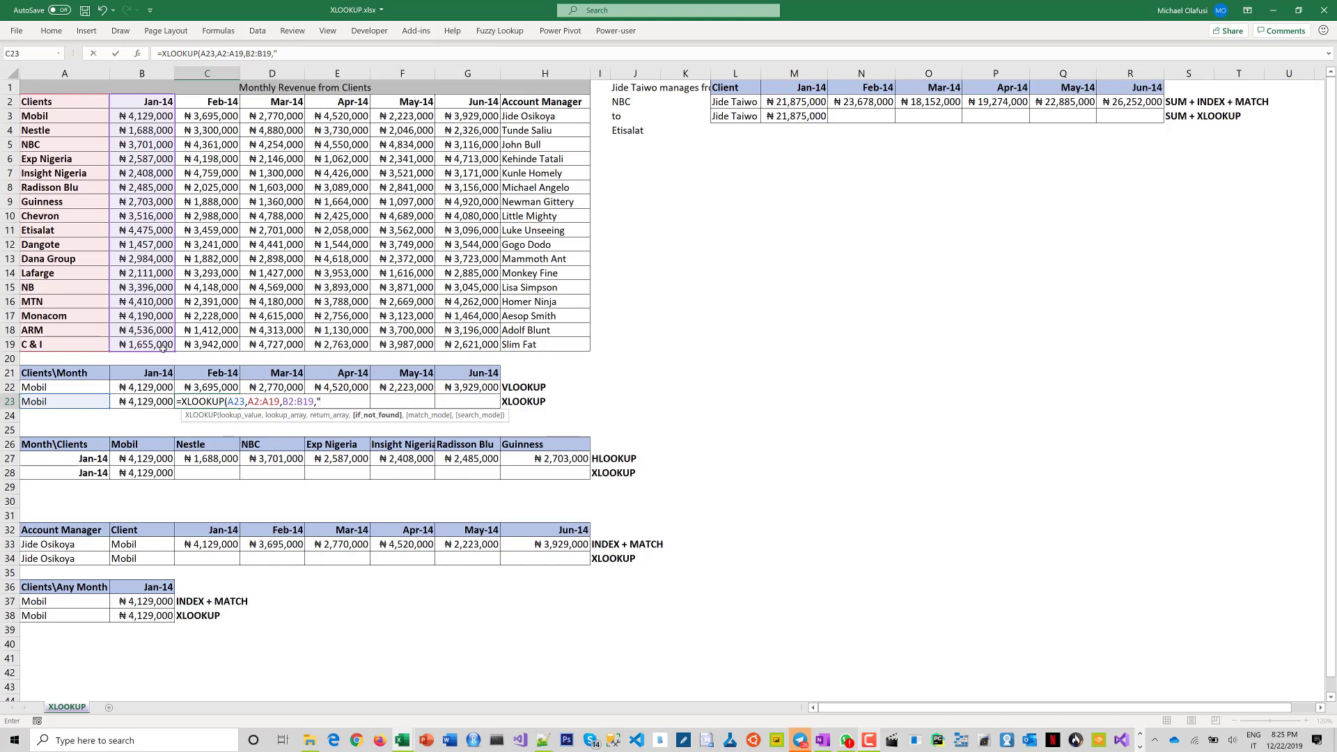
text(Not Recorded",)
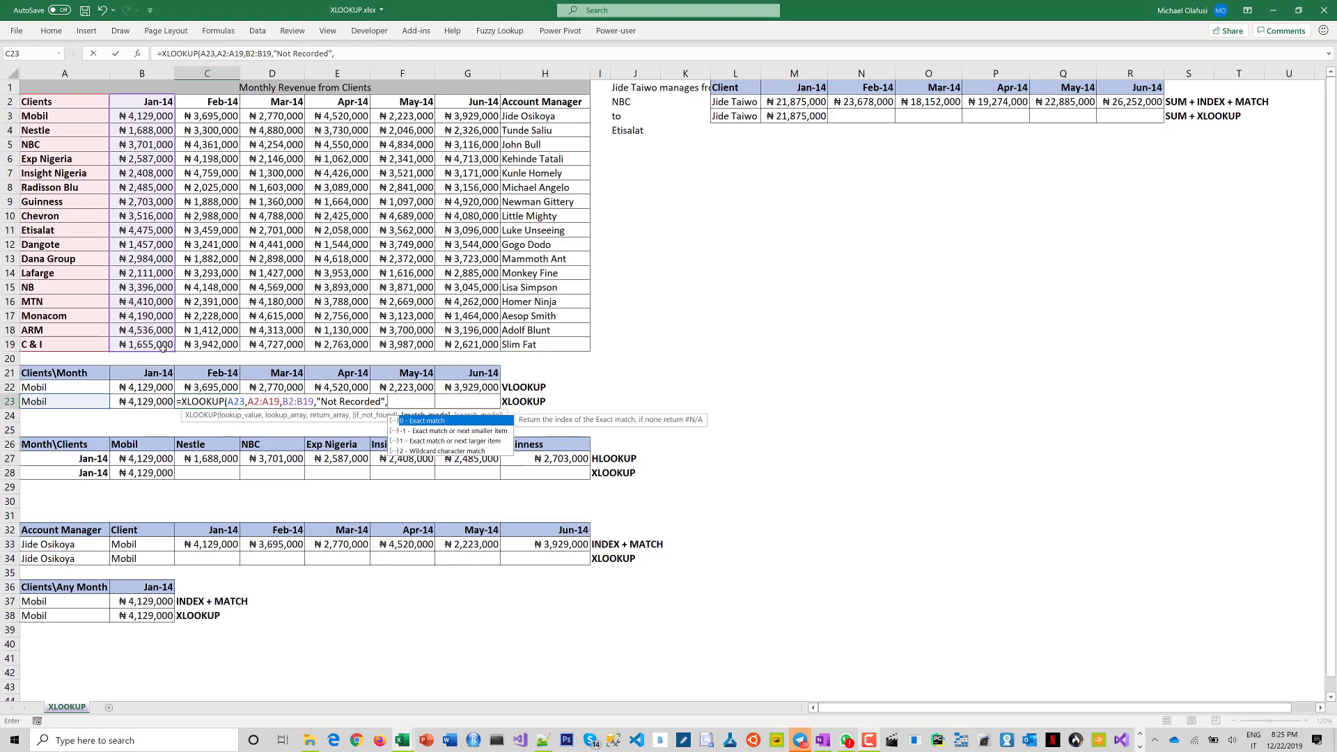
text(0)
text(,)
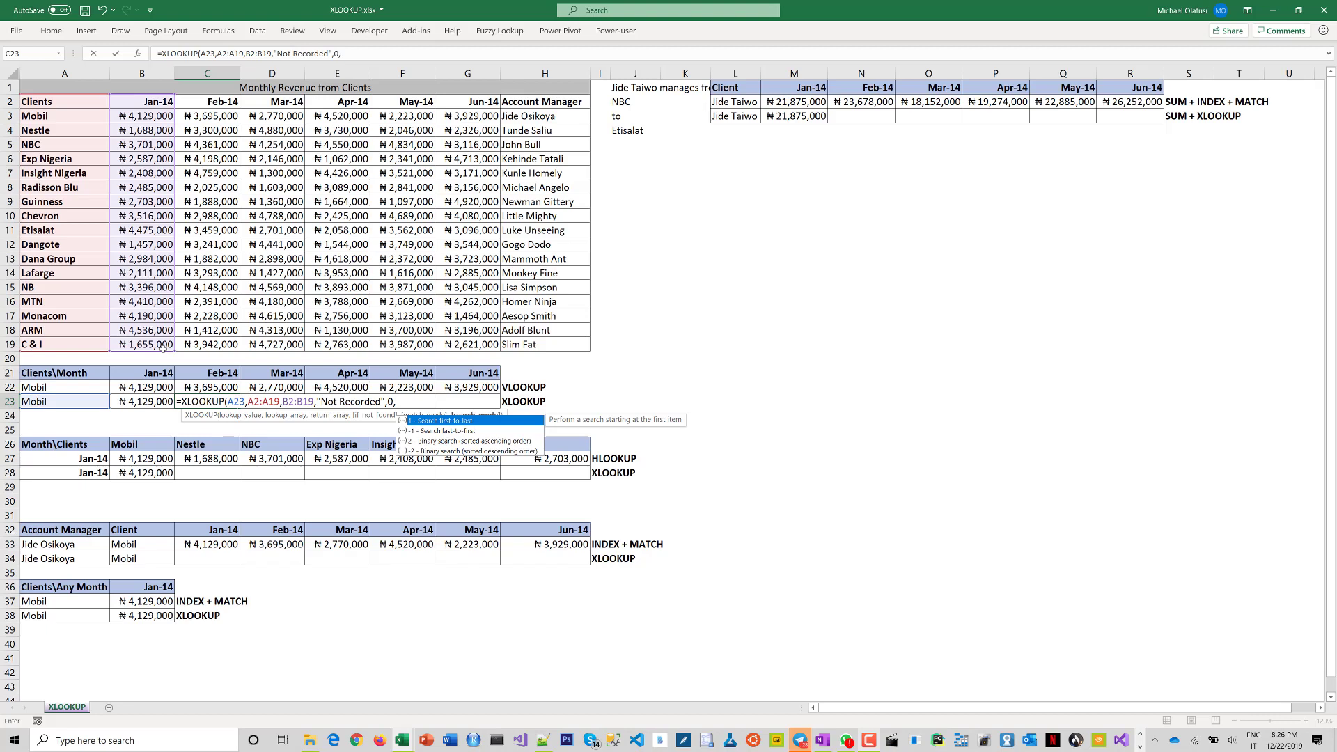
key(BackSpace)
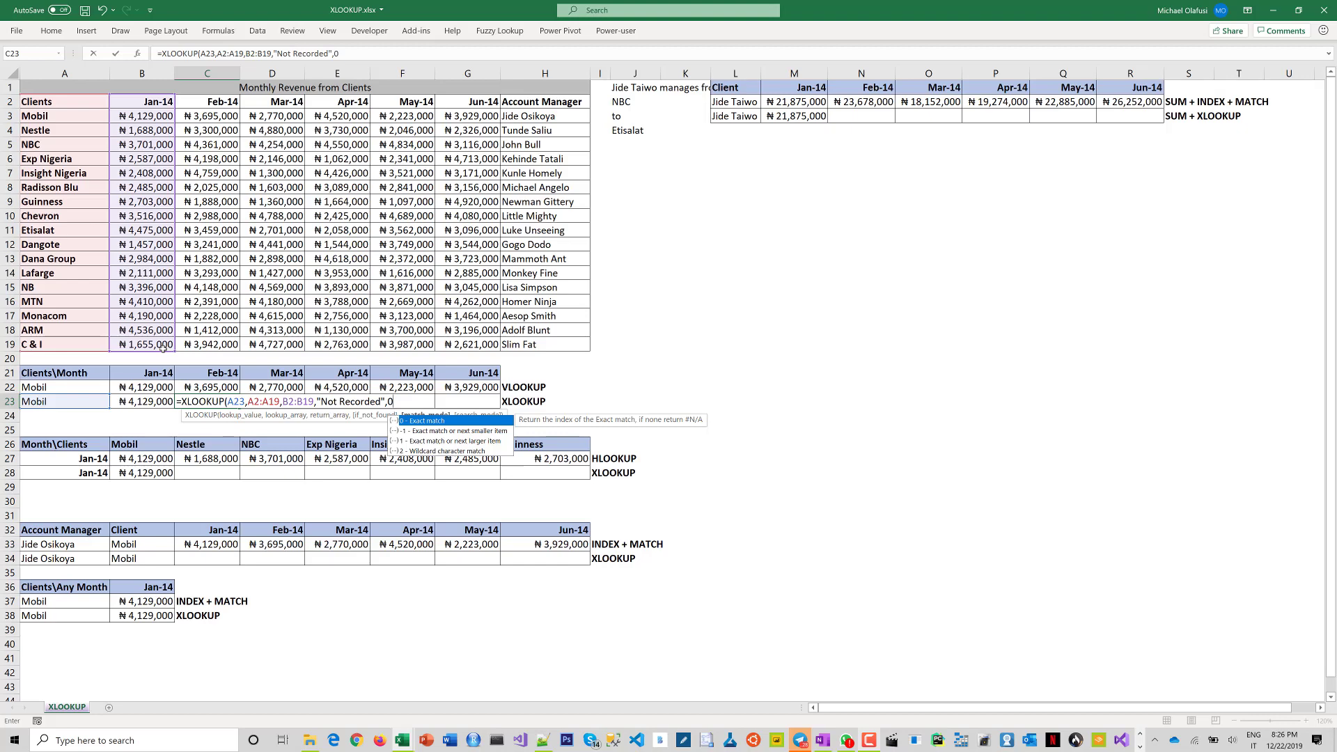
text())
key(Return)
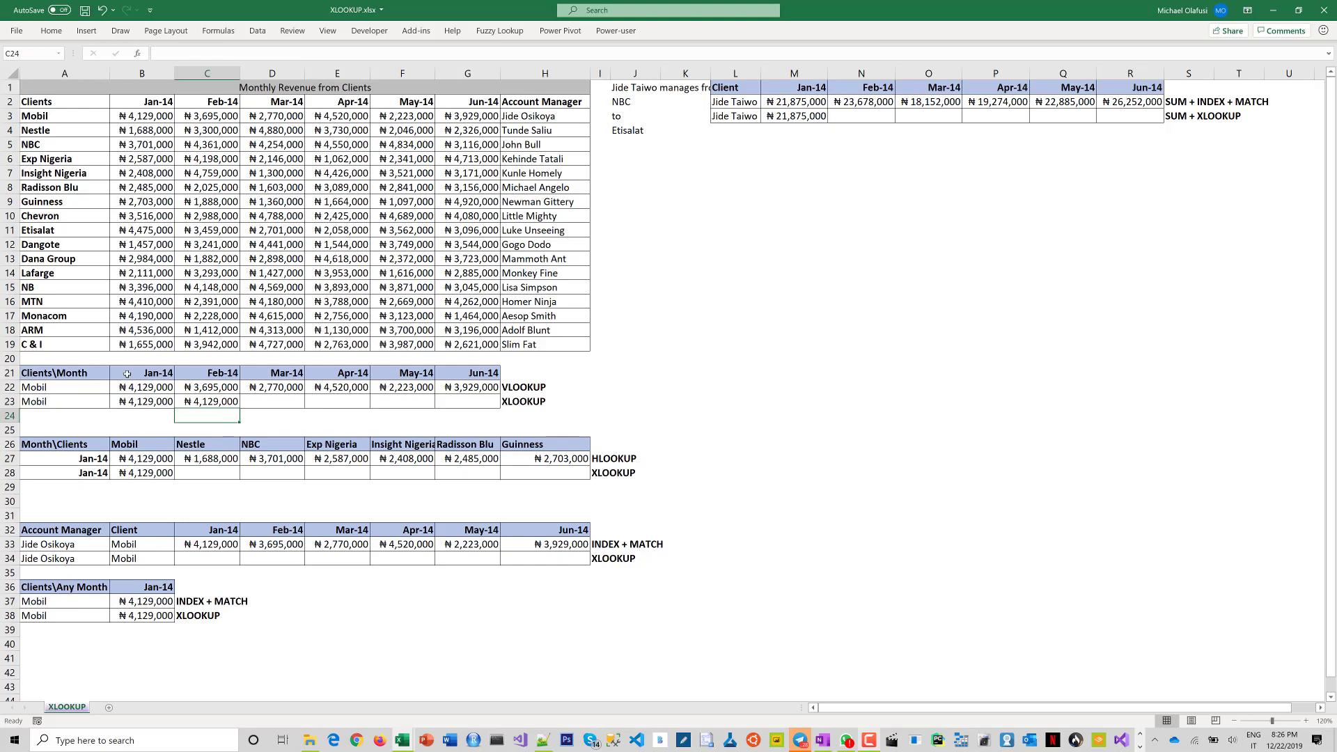
- Review the HLOOKUP formula in B27 and begin an XLOOKUP in C28 with A28 as the lookup value
click(195, 474)
double_click(153, 459)
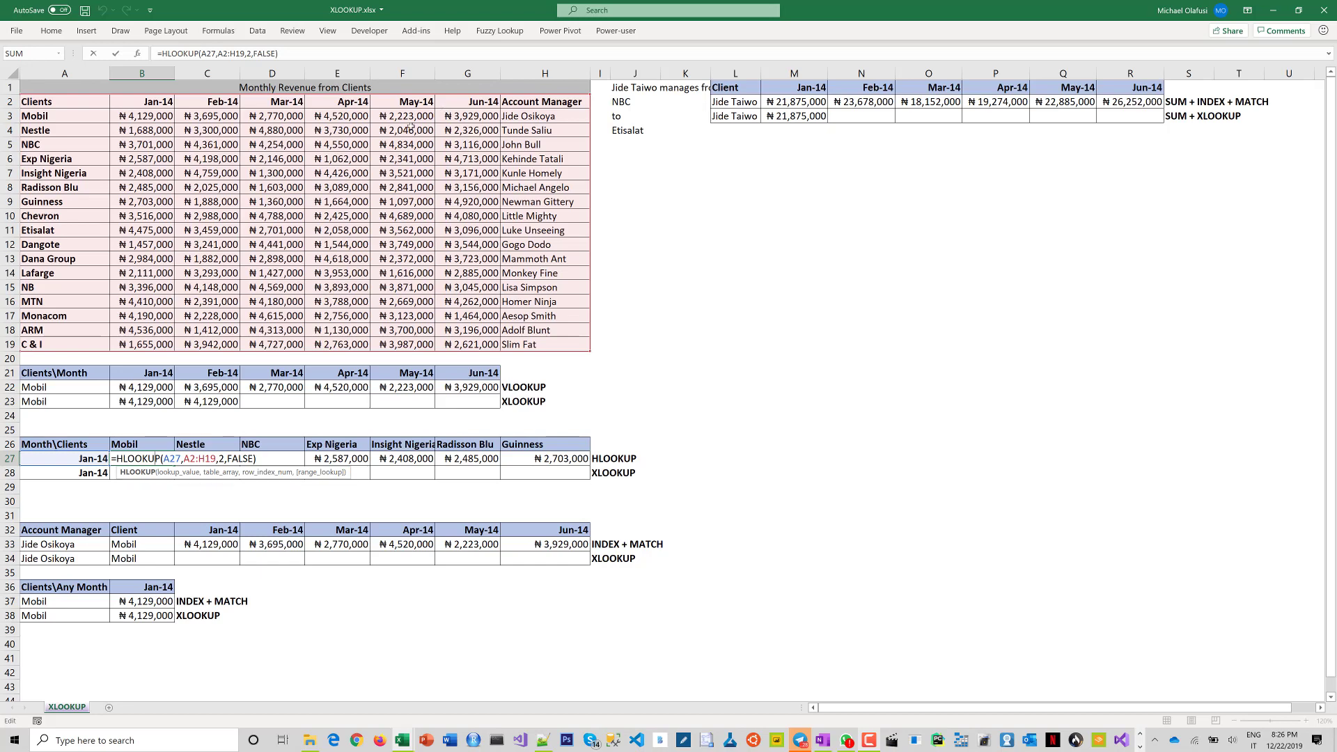
key(ctrl+Return)
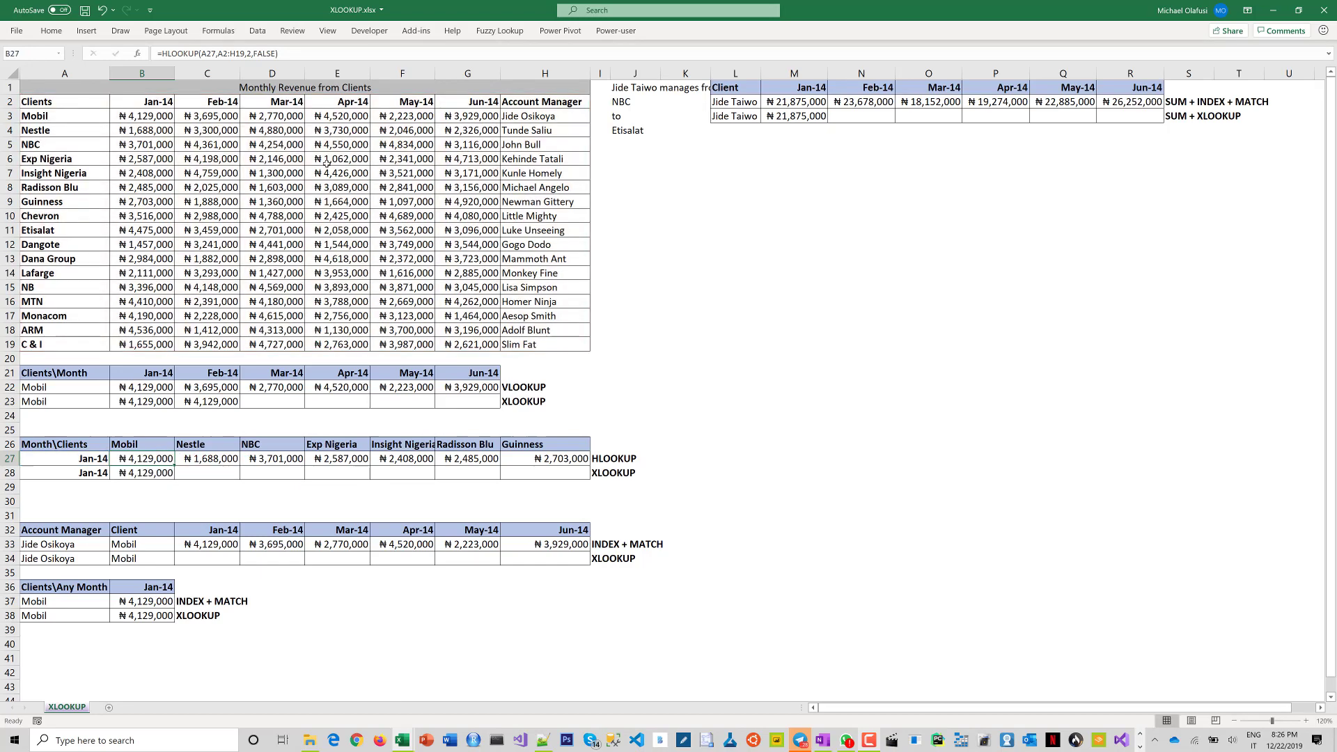
click(144, 475)
click(183, 475)
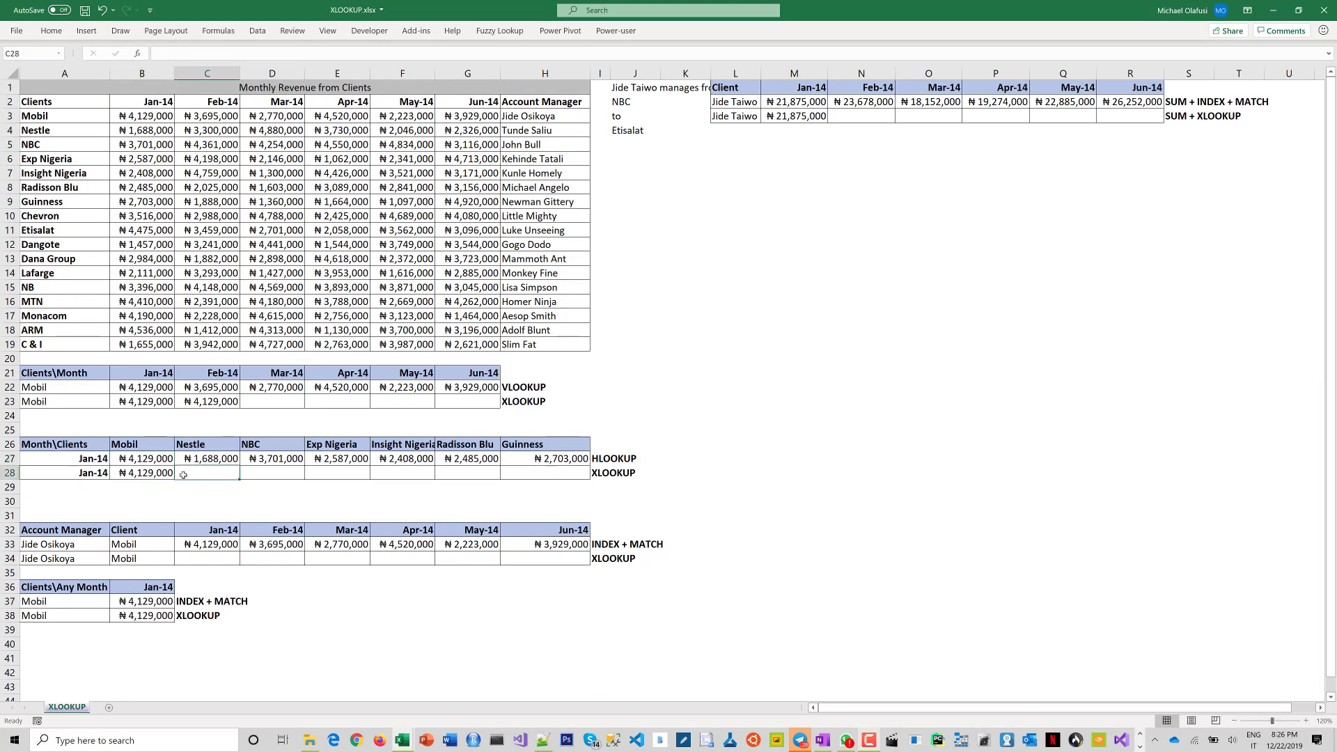
text(=xlo)
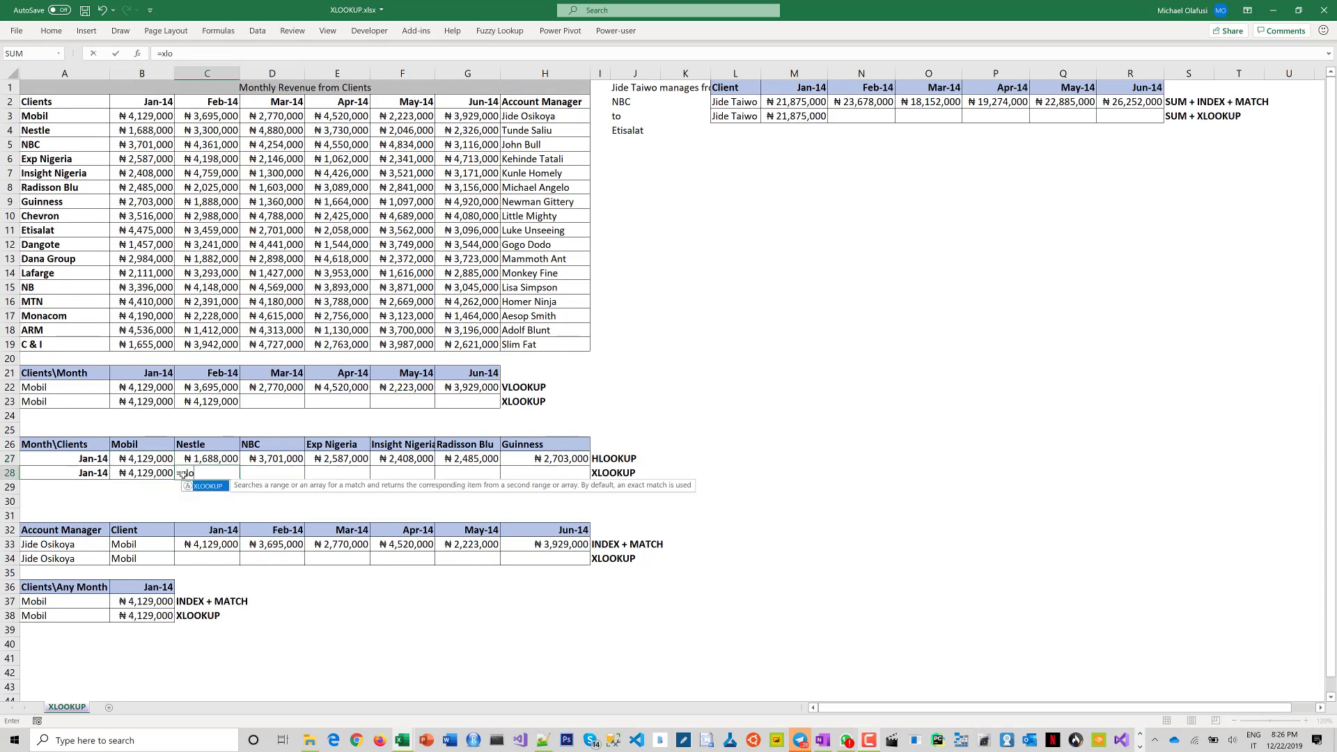
key(Tab)
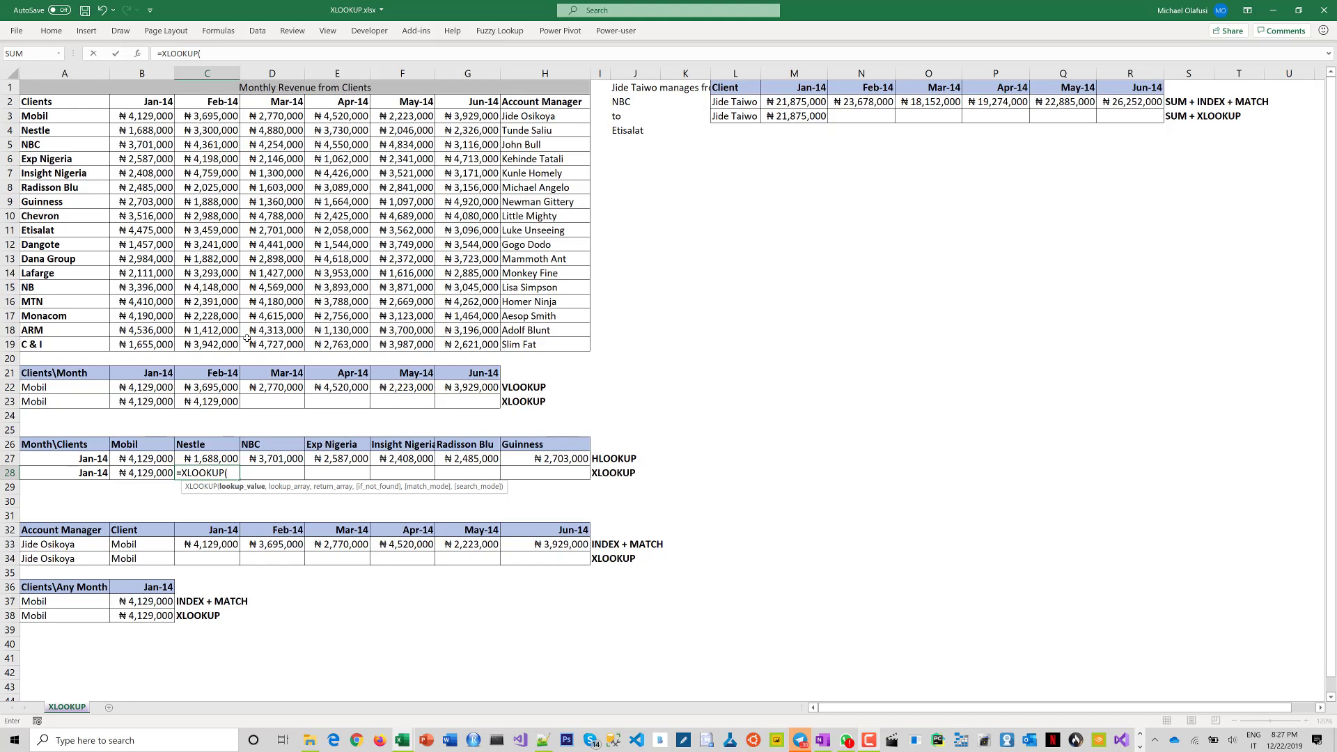
click(95, 474)
text(,)
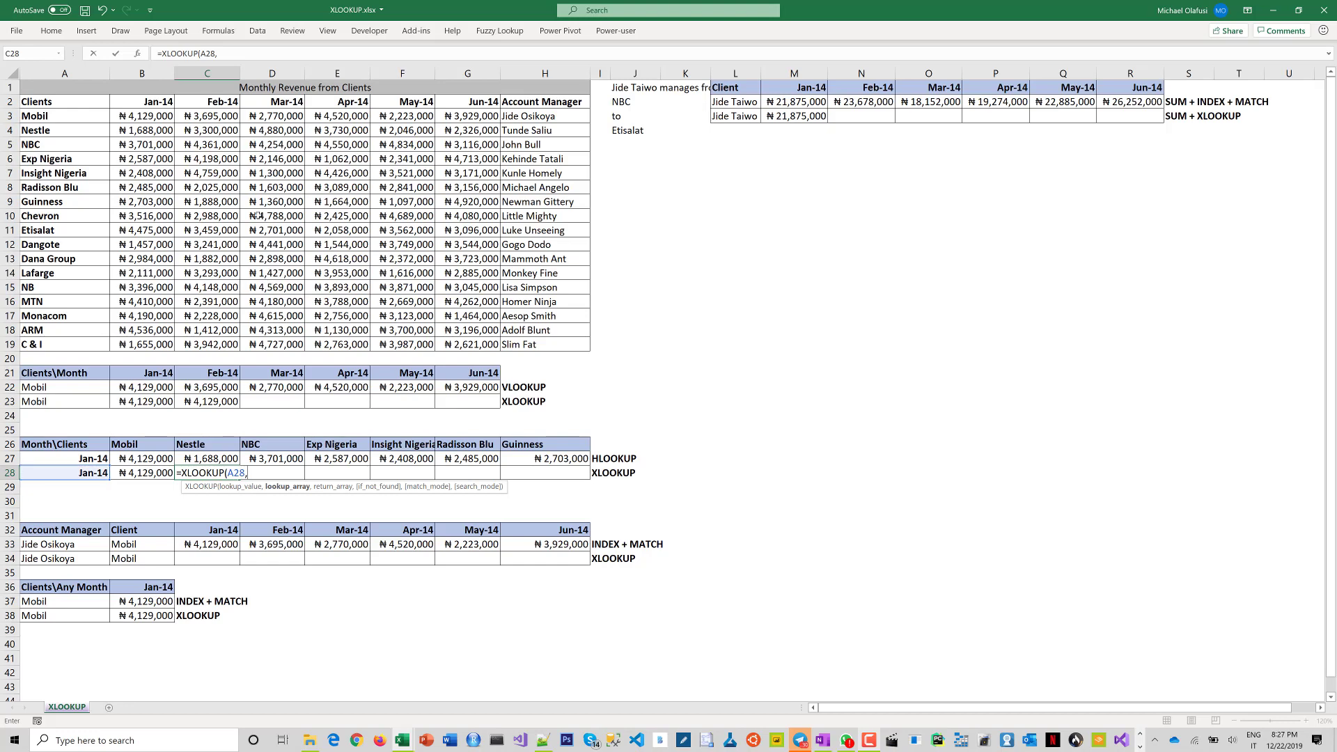
- Complete the C28 XLOOKUP with header row A2:H2 as the lookup array and Mobil's row A3:H3 as the return array
click(138, 103)
drag(185, 102, 187, 102)
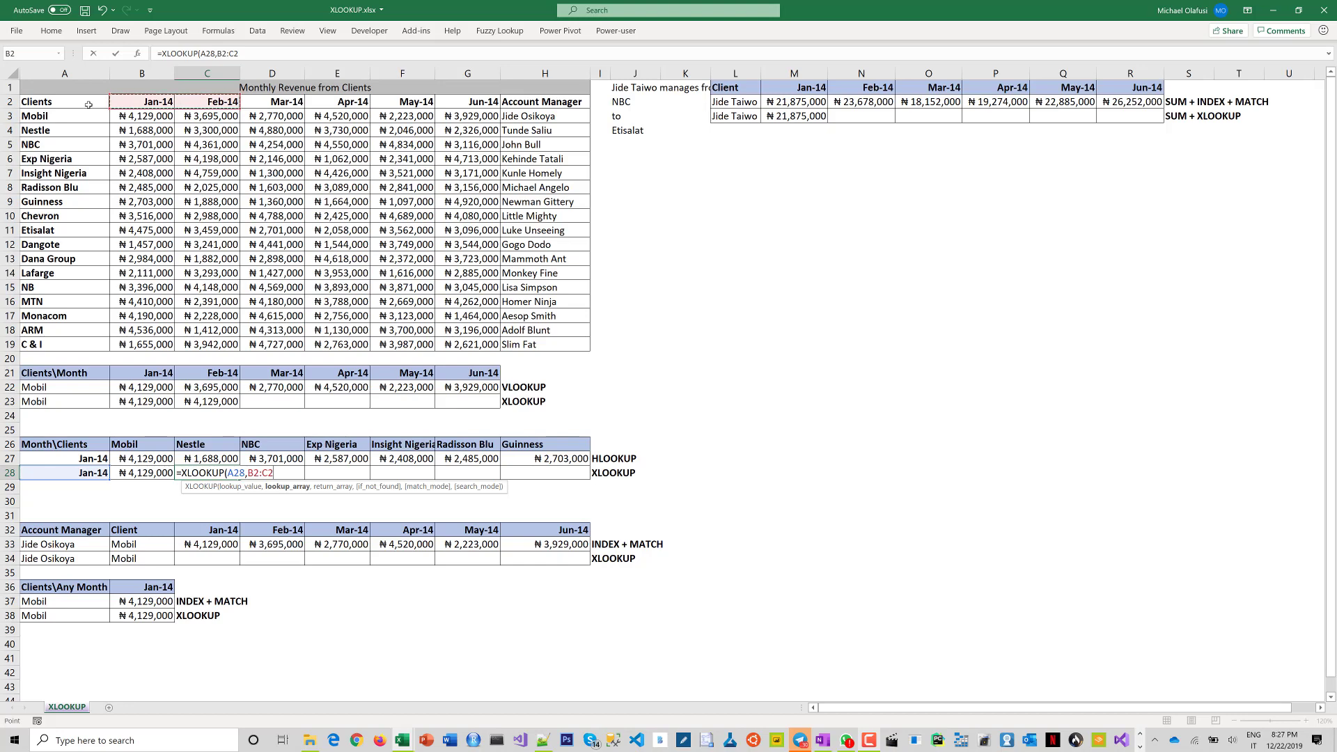
drag(81, 104, 527, 101)
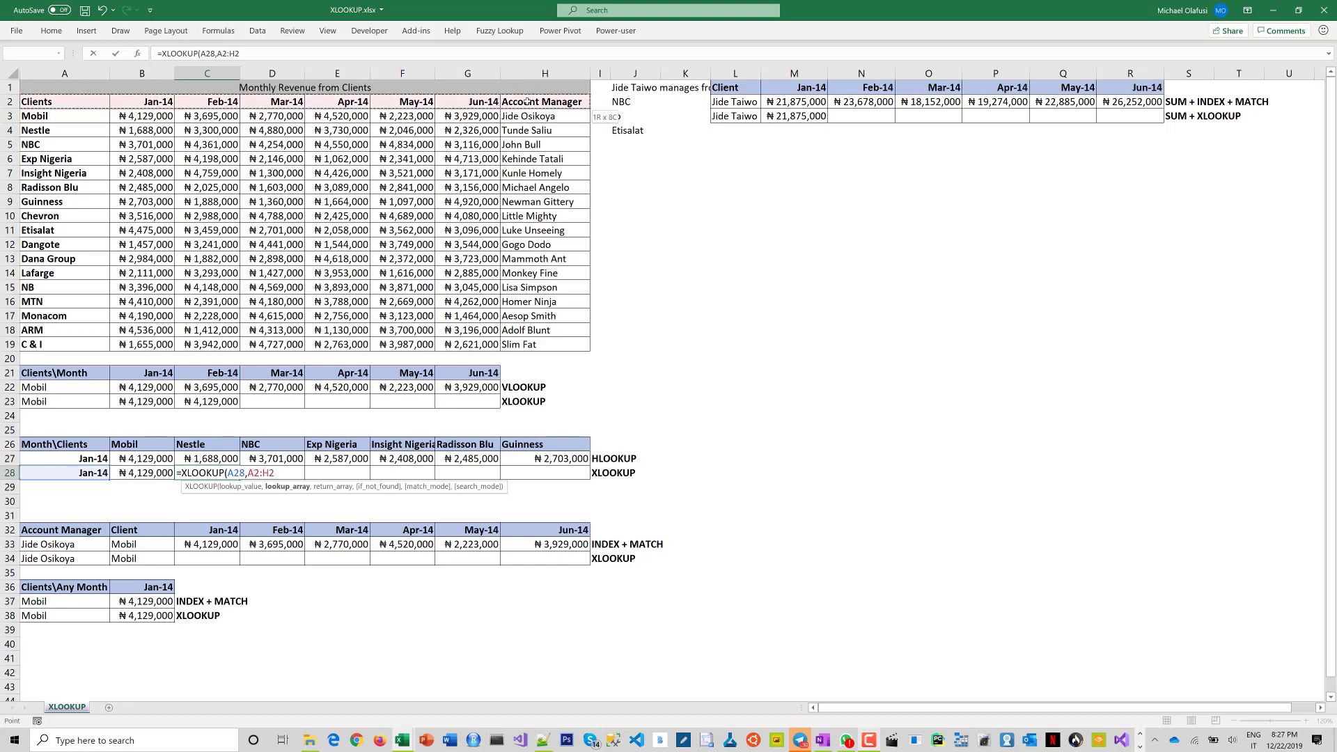
text(,)
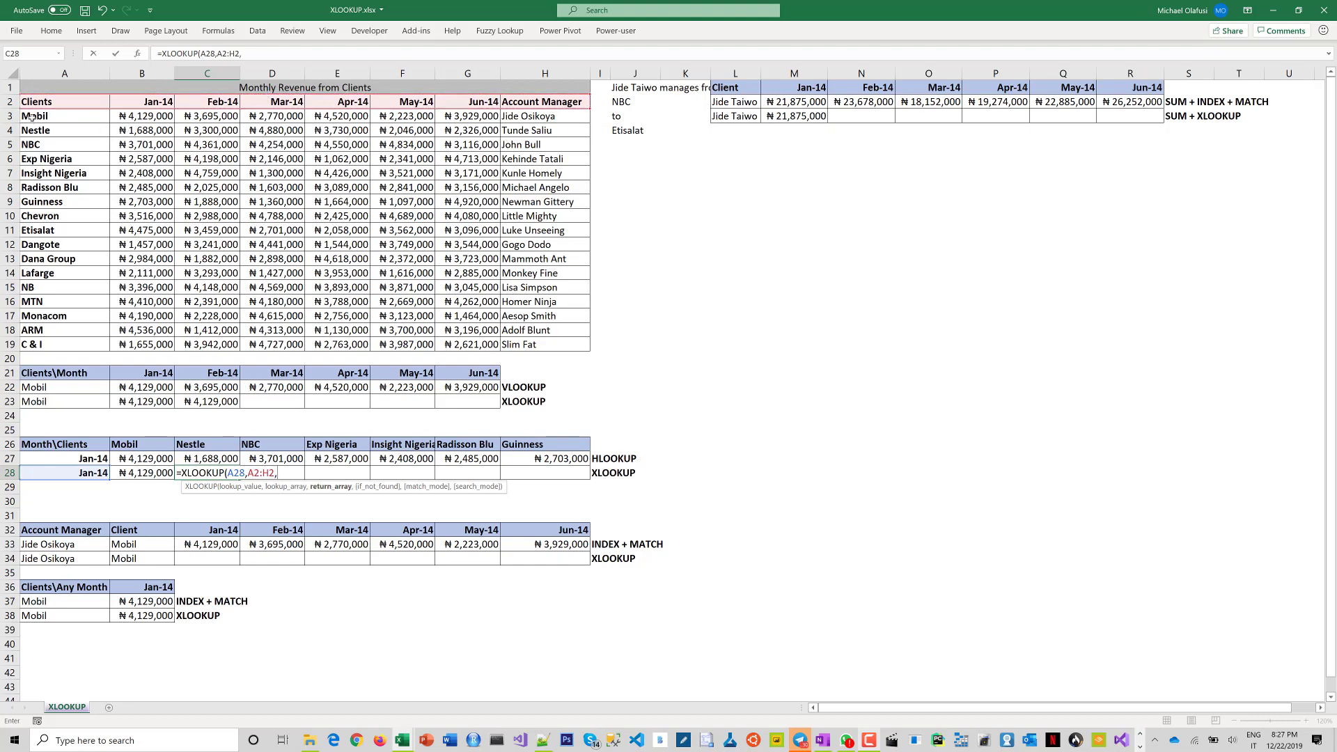
drag(33, 117, 568, 114)
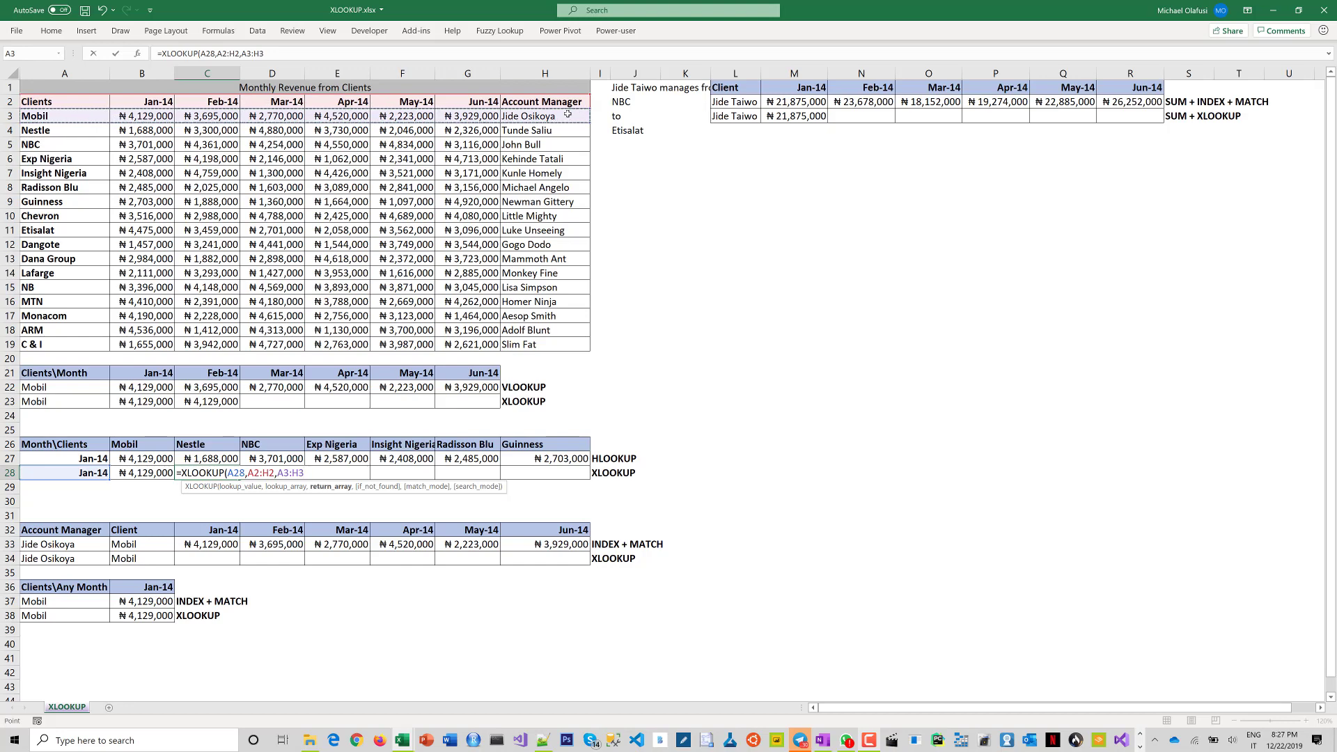
text())
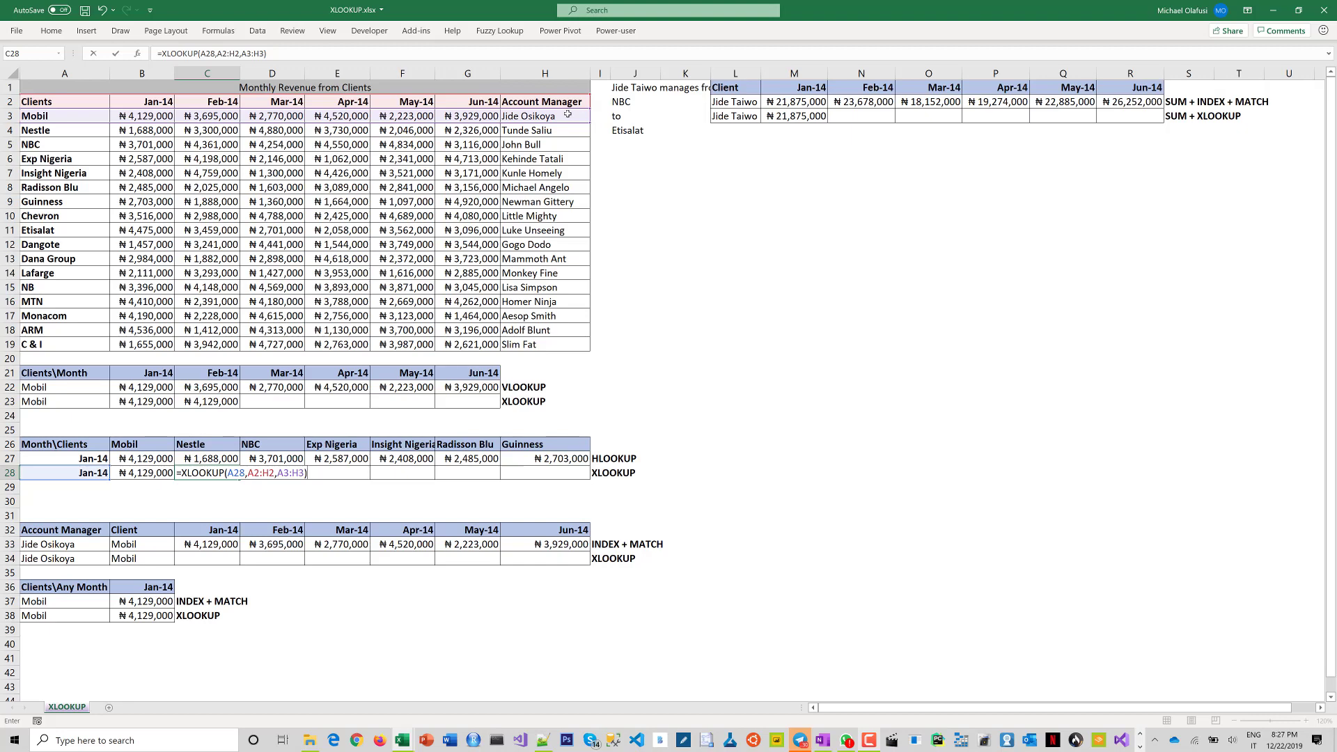
key(Return)
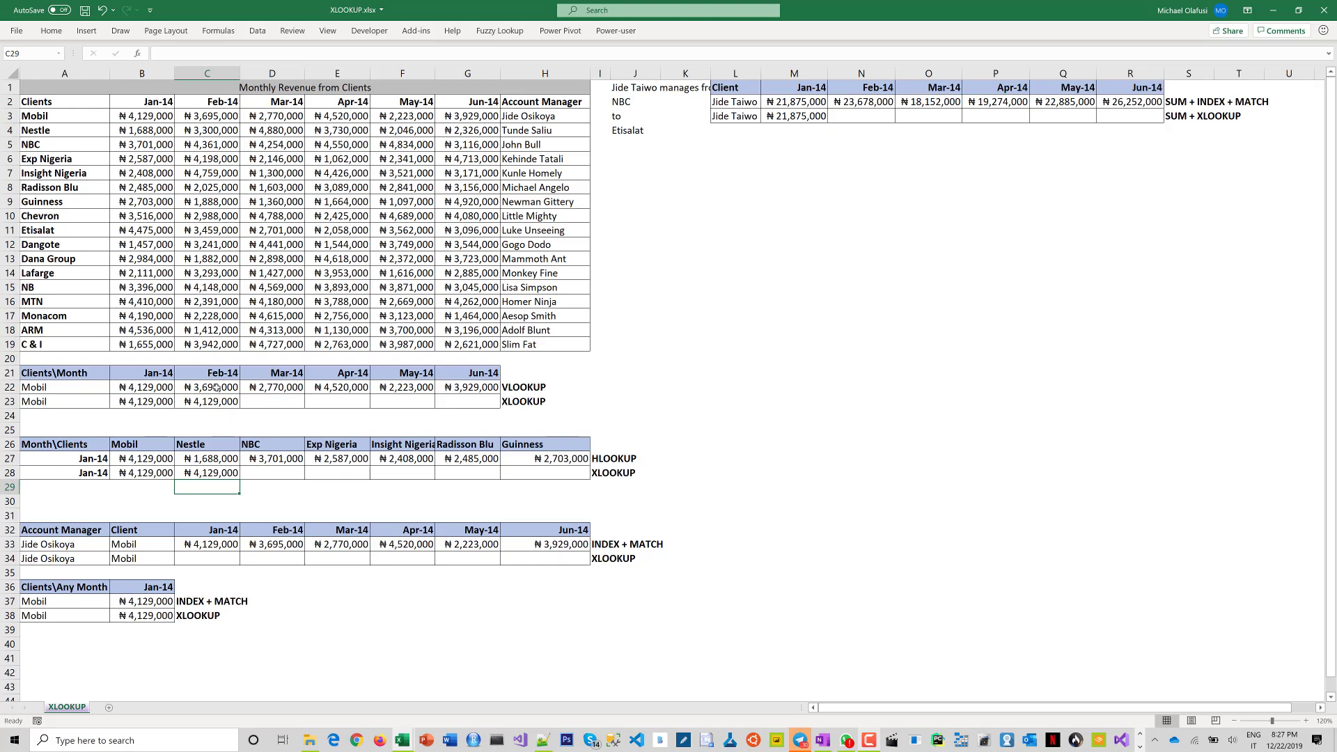
- Examine the column index numbers in the VLOOKUP formulas for Feb-14 and Mar-14 in C22 and D22
click(217, 388)
double_click(216, 388)
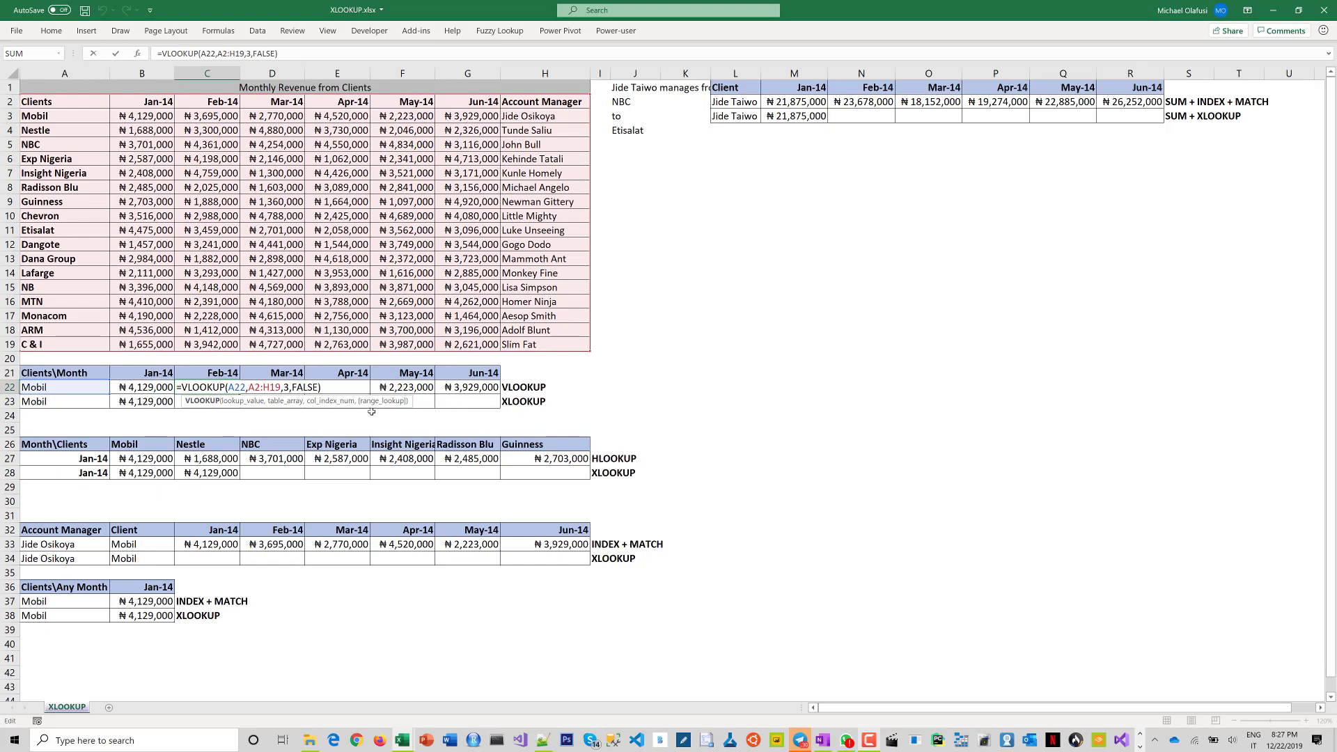
key(ctrl+Return)
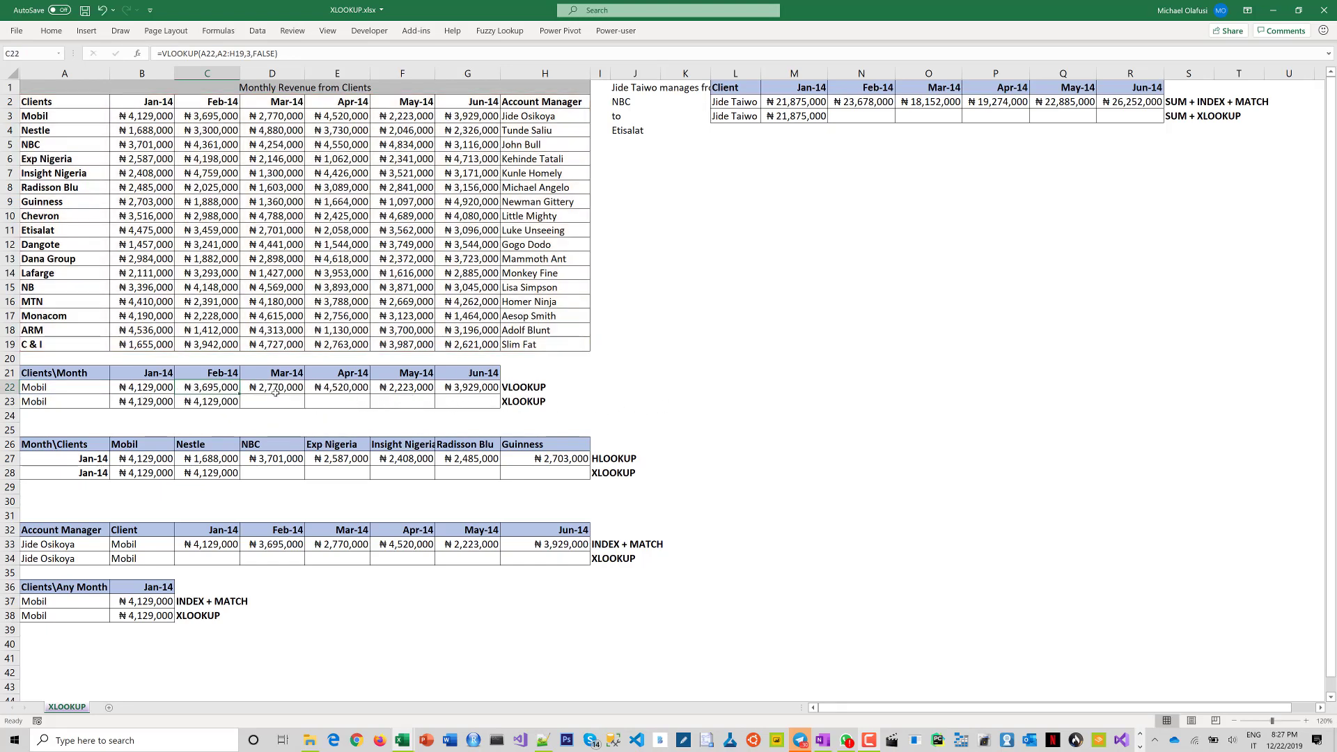
double_click(275, 392)
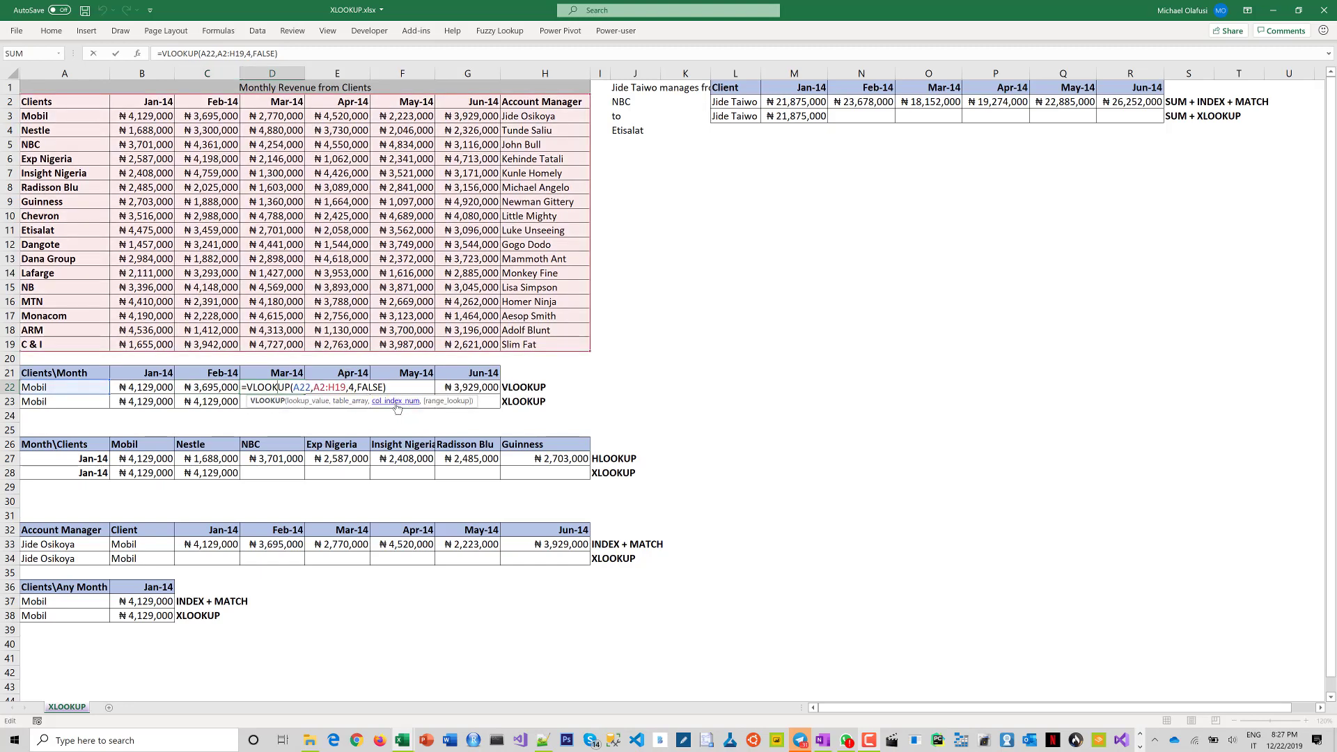
key(ctrl+Return)
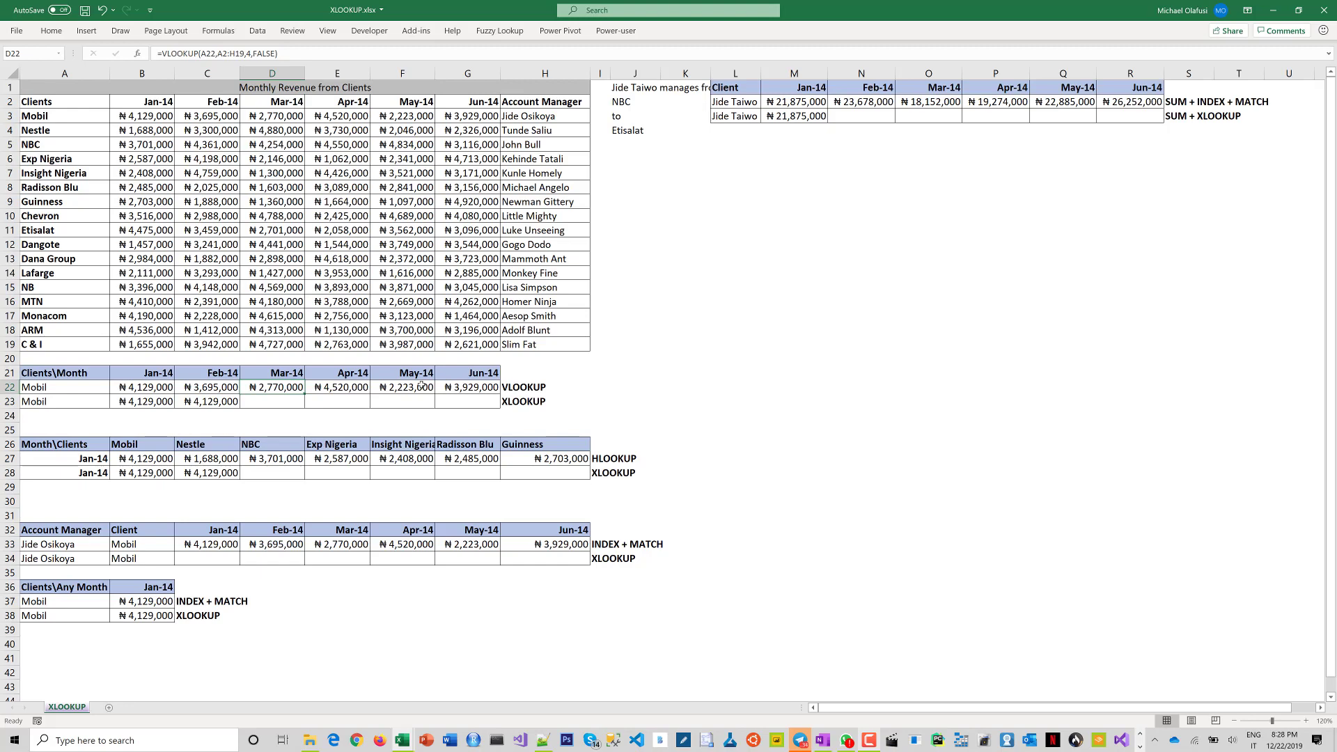
- Examine where the Account Manager column H2:H19 sits relative to the client and revenue columns of the table
click(554, 106)
shift+click(545, 345)
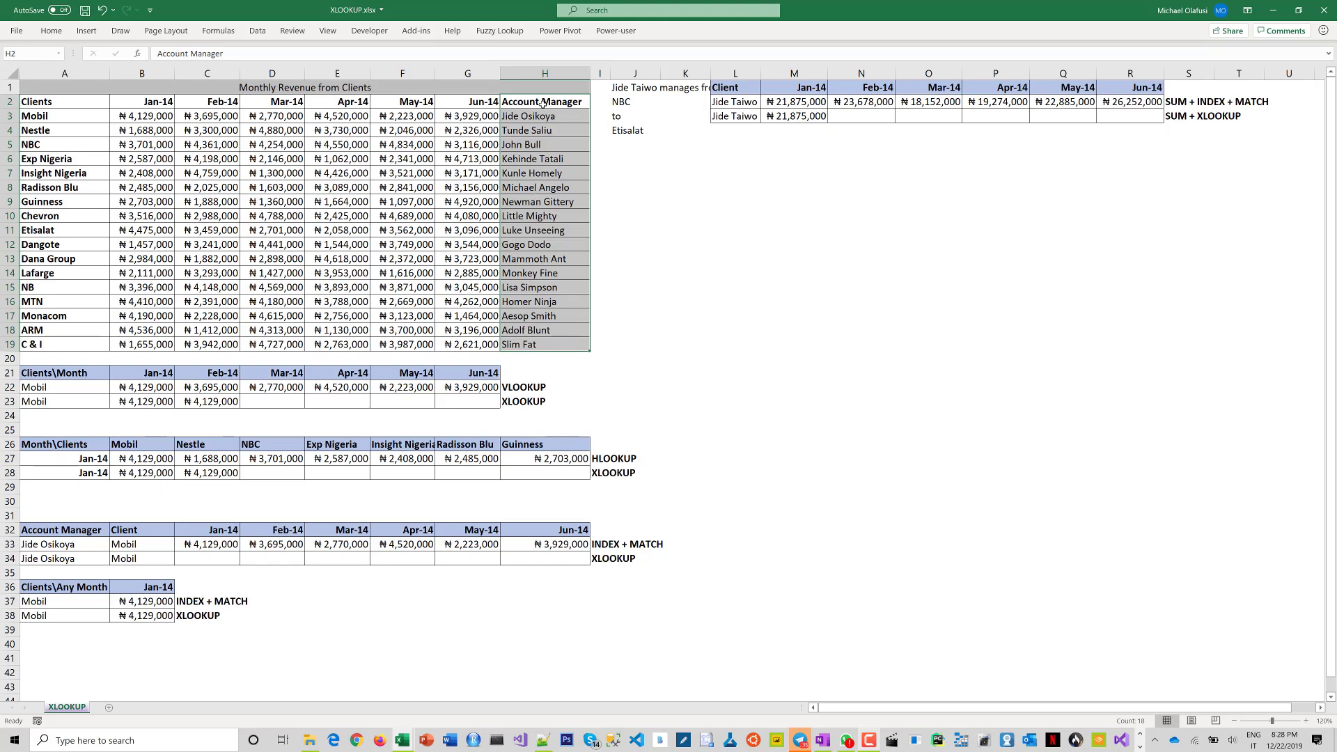
drag(546, 101, 539, 342)
drag(466, 244, 41, 201)
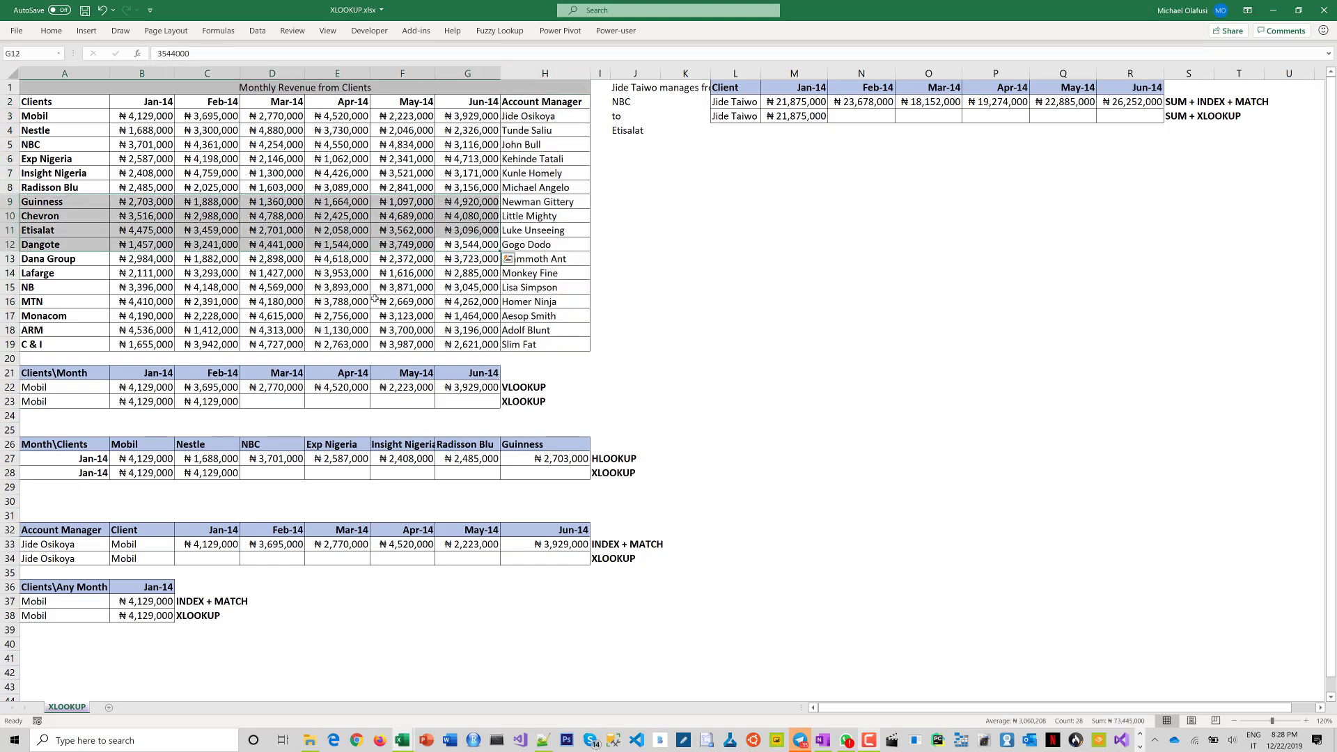
click(488, 344)
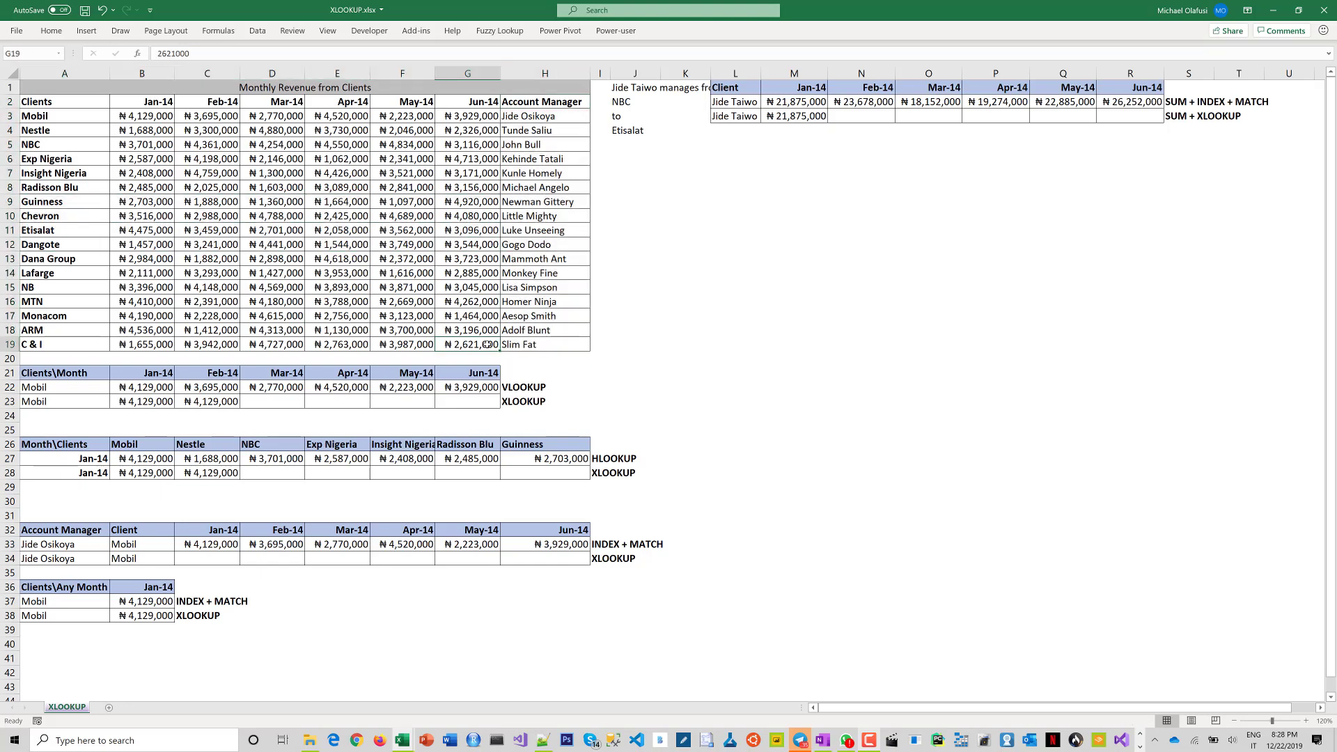
- Review the INDEX + MATCH formula in C33 that looks up Jan-14 revenue by account manager
click(186, 558)
double_click(201, 544)
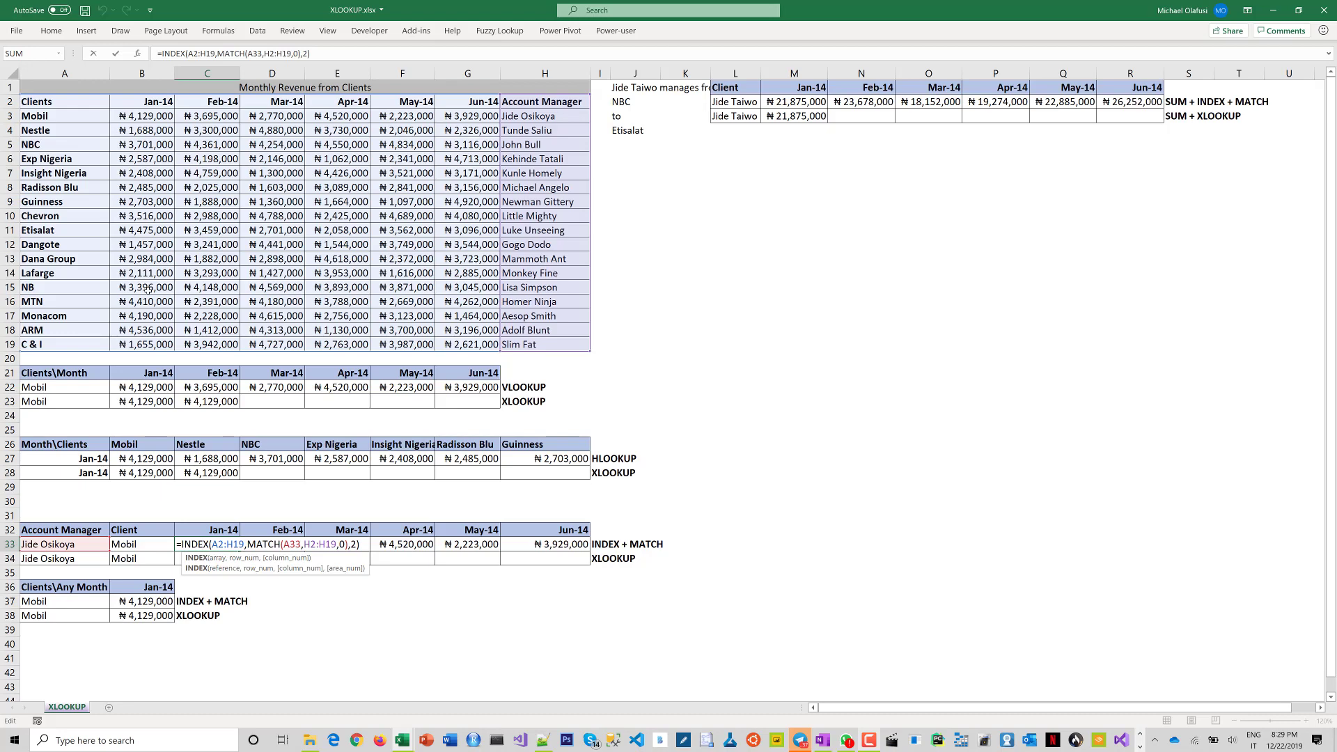
key(Escape)
key(ctrl+Return)
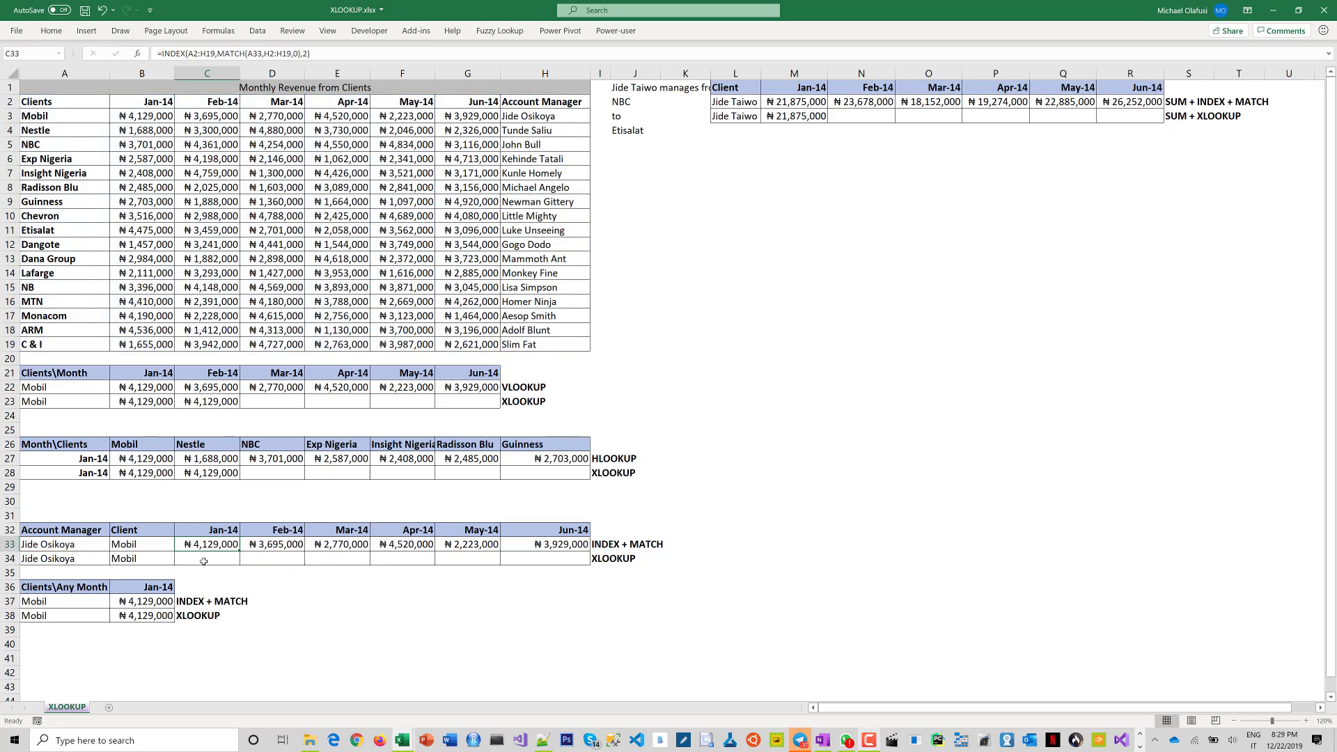
click(203, 562)
text(=)
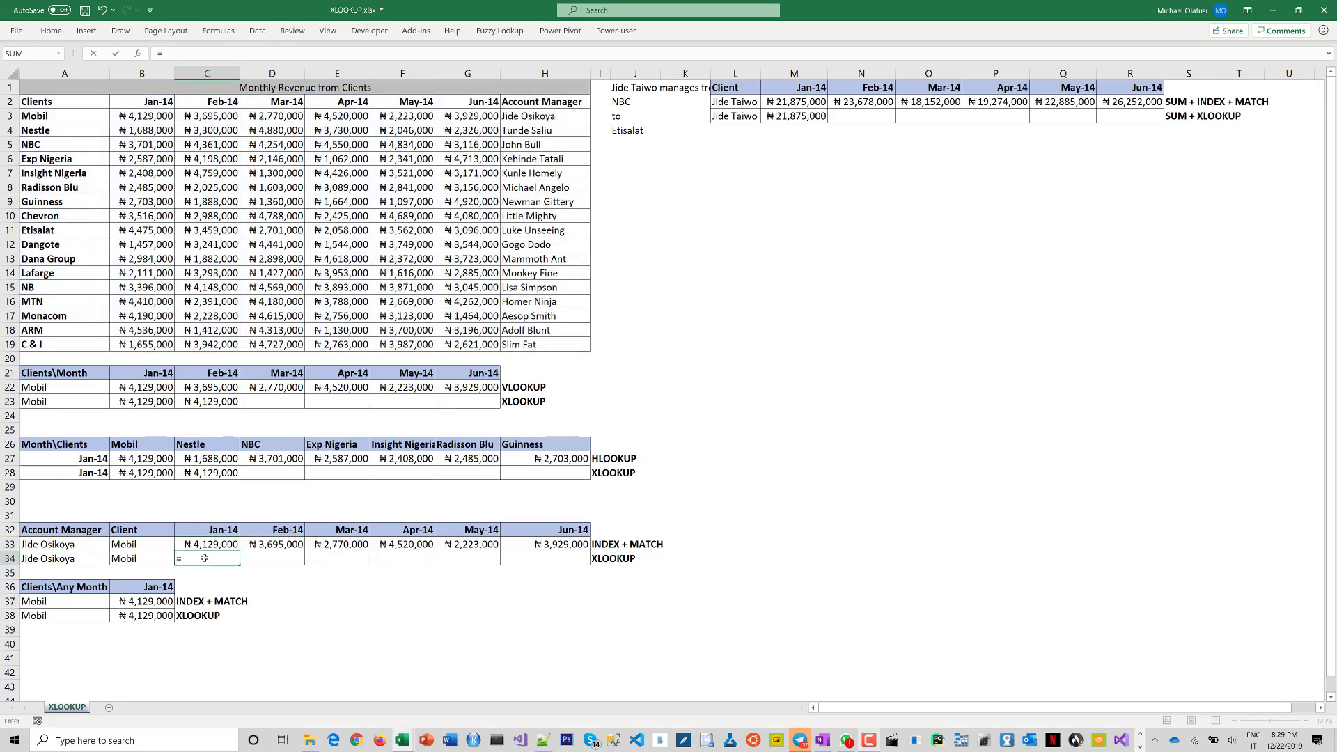
key(Escape)
- Review the XLOOKUP formula in B34 that returns the client from the account manager
click(150, 561)
double_click(148, 560)
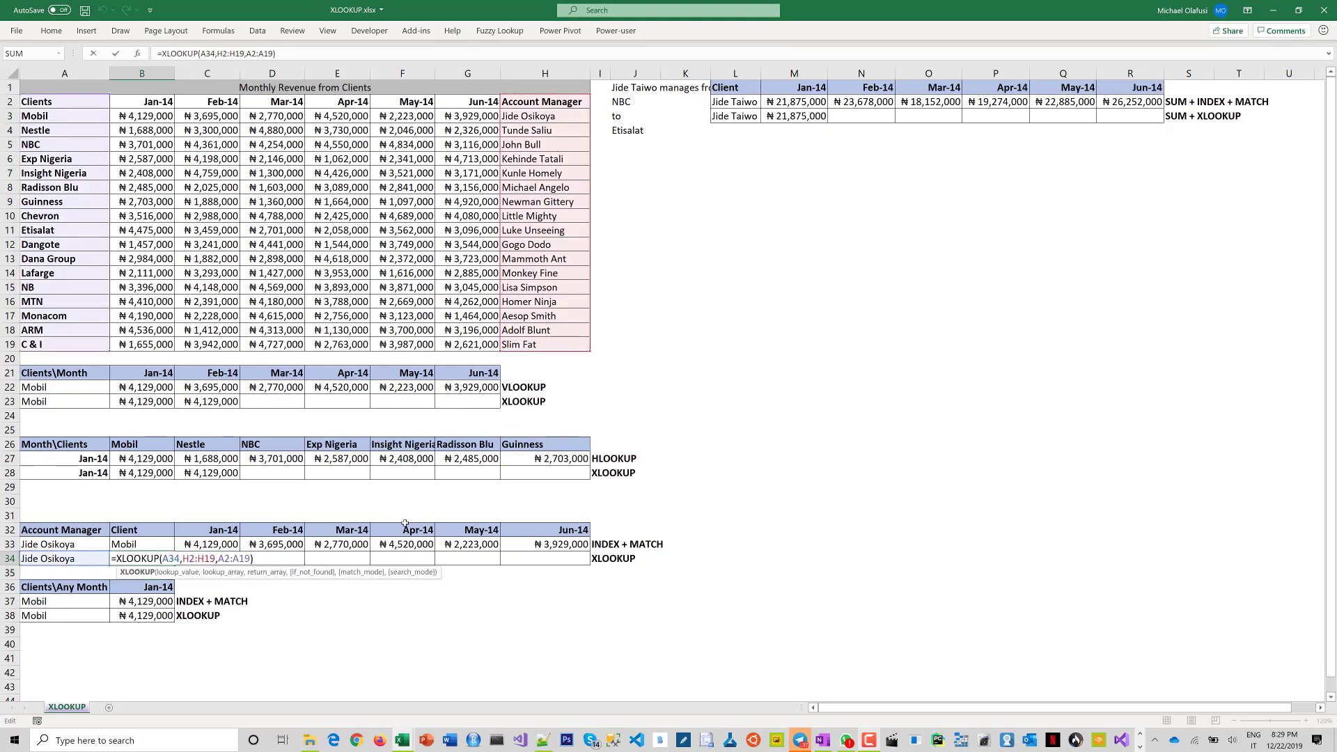
key(Tab)
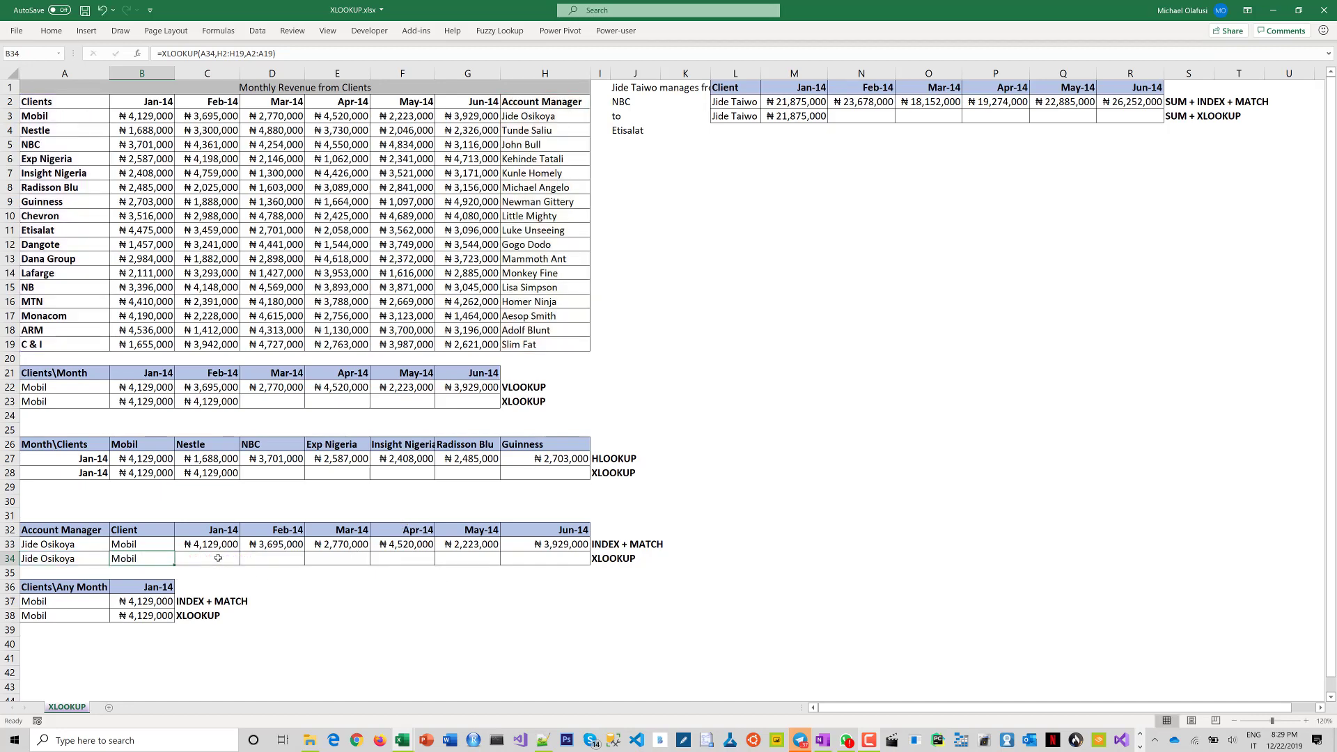
- Enter an XLOOKUP in C34 with A34 as lookup value, H2:H19 as lookup array and C2:C19 as return array
text(=xlo)
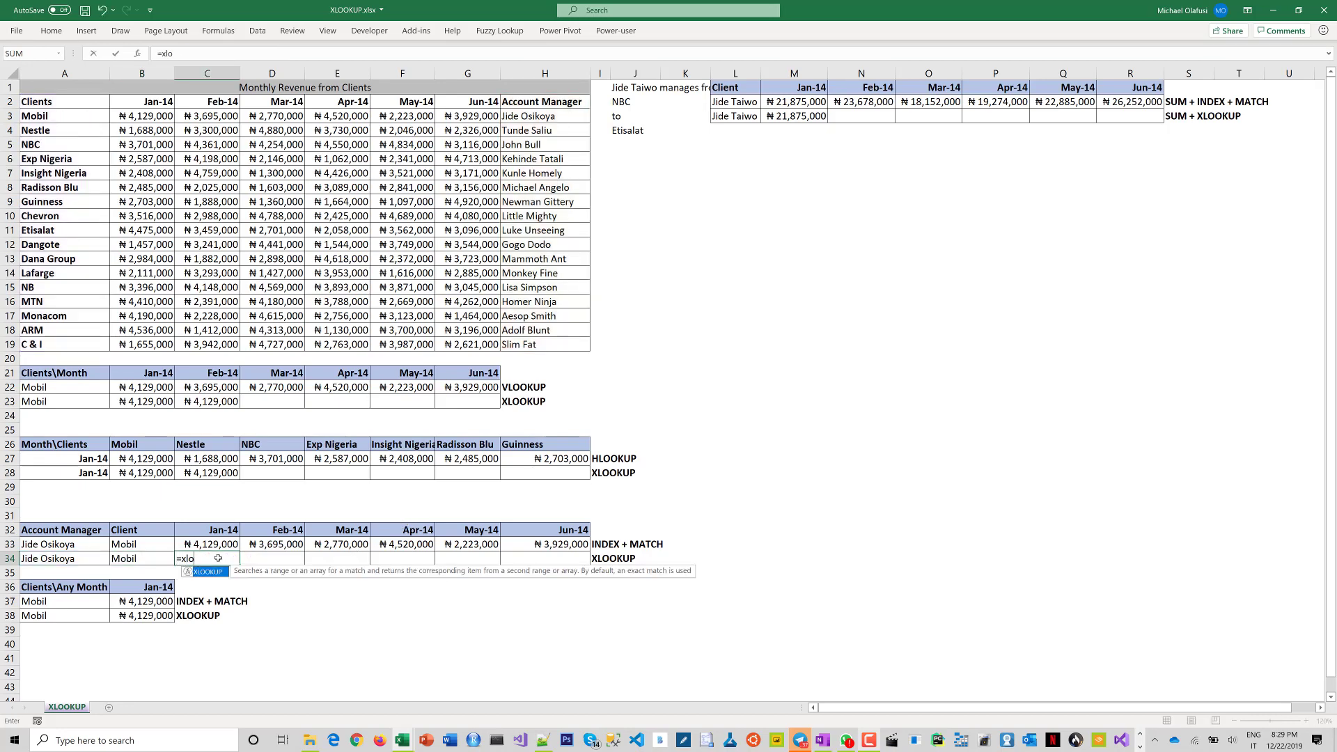
key(Tab)
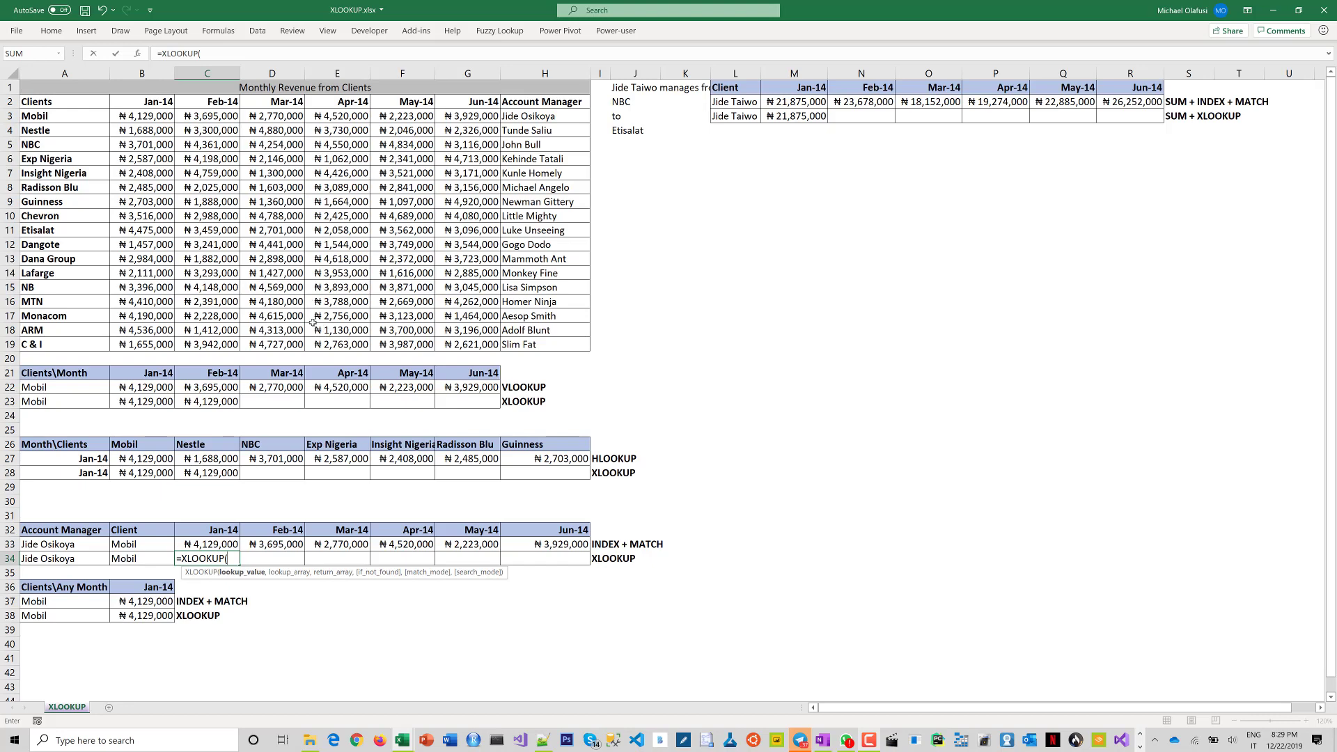
click(74, 558)
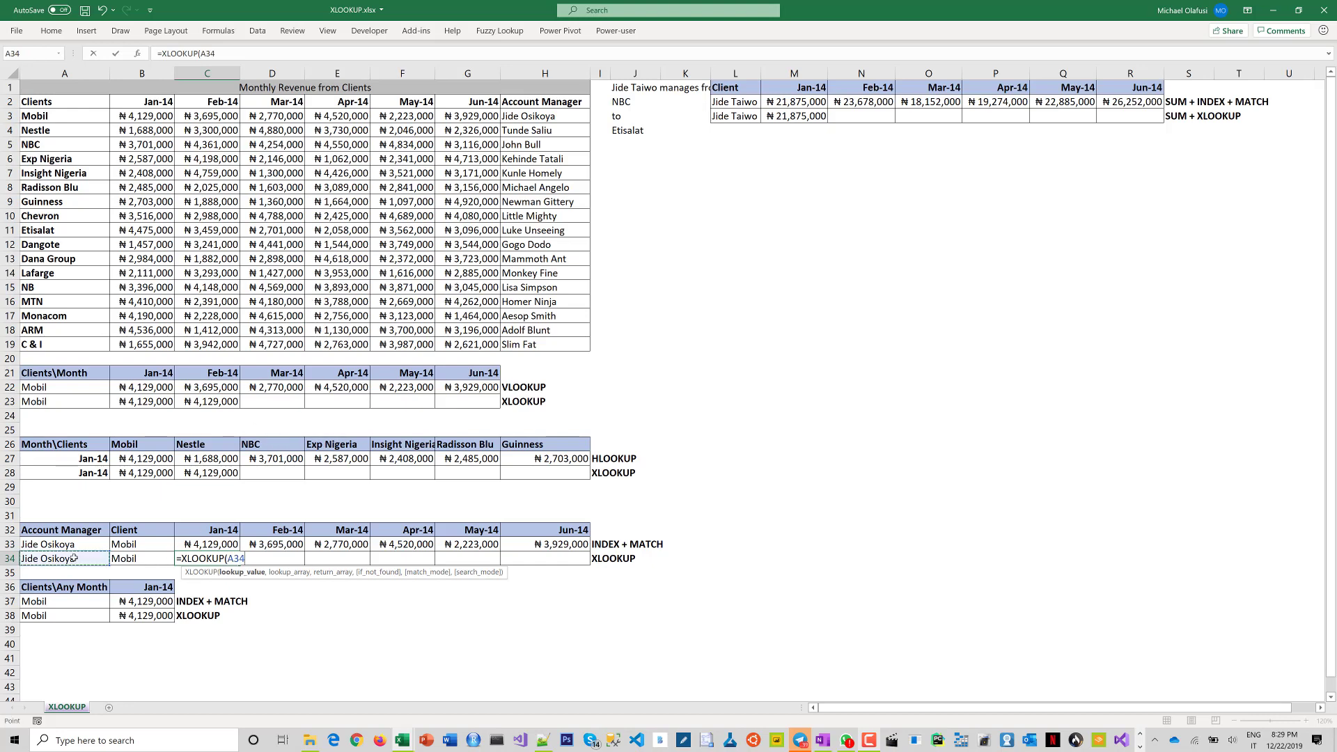
text(,)
drag(529, 101, 527, 344)
text(,)
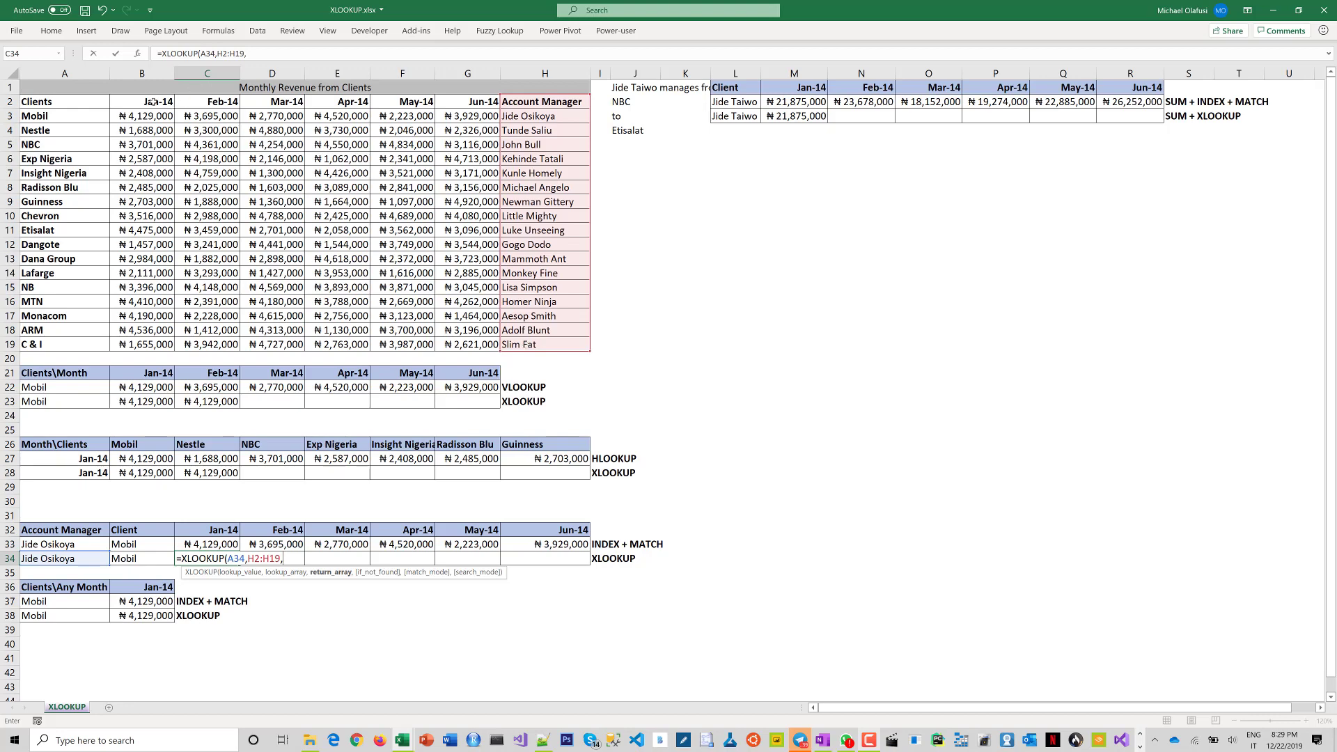
drag(153, 101, 168, 345)
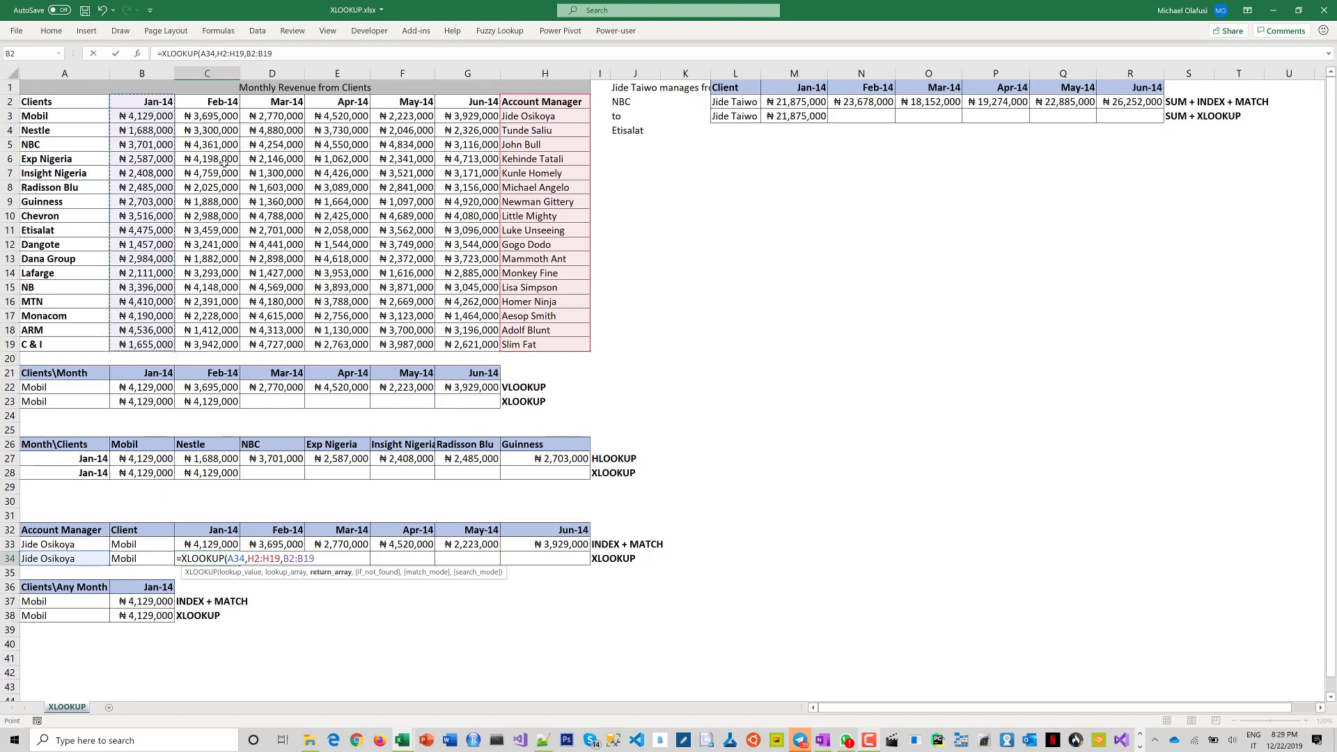
drag(208, 103, 221, 343)
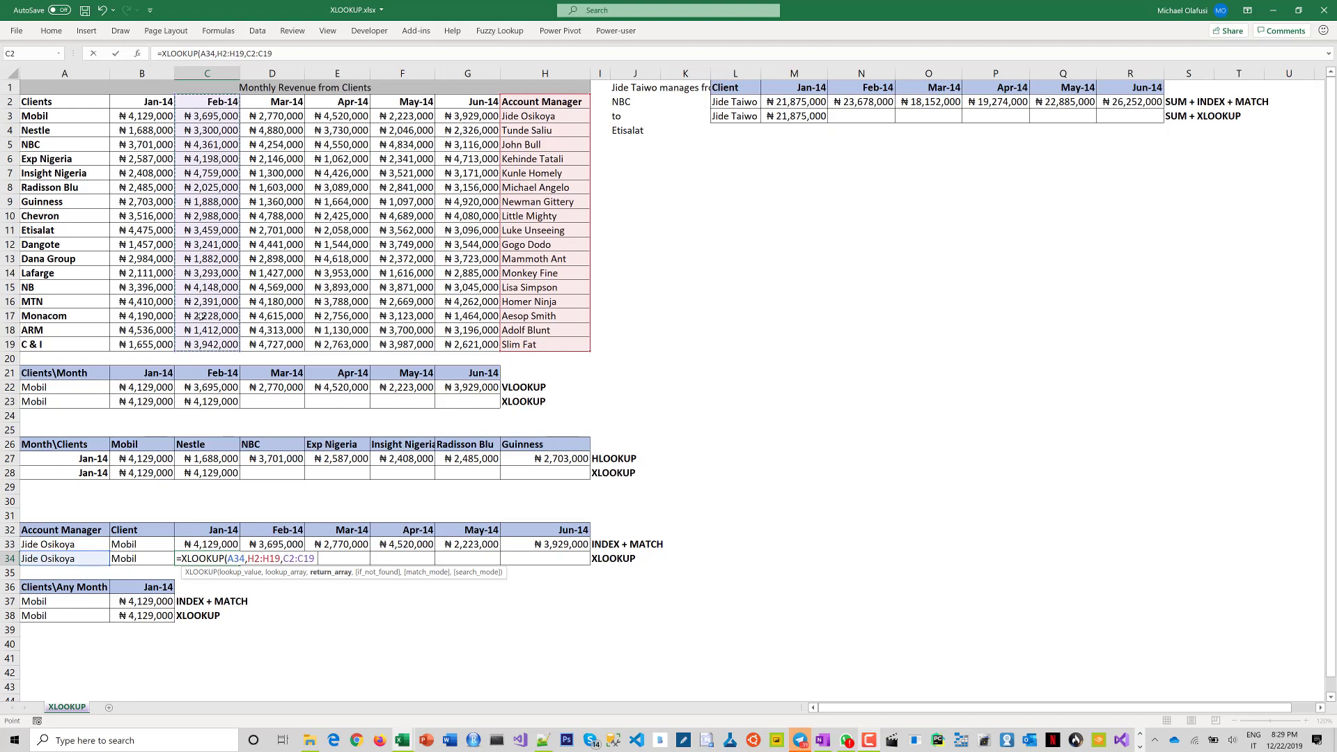
key(Return)
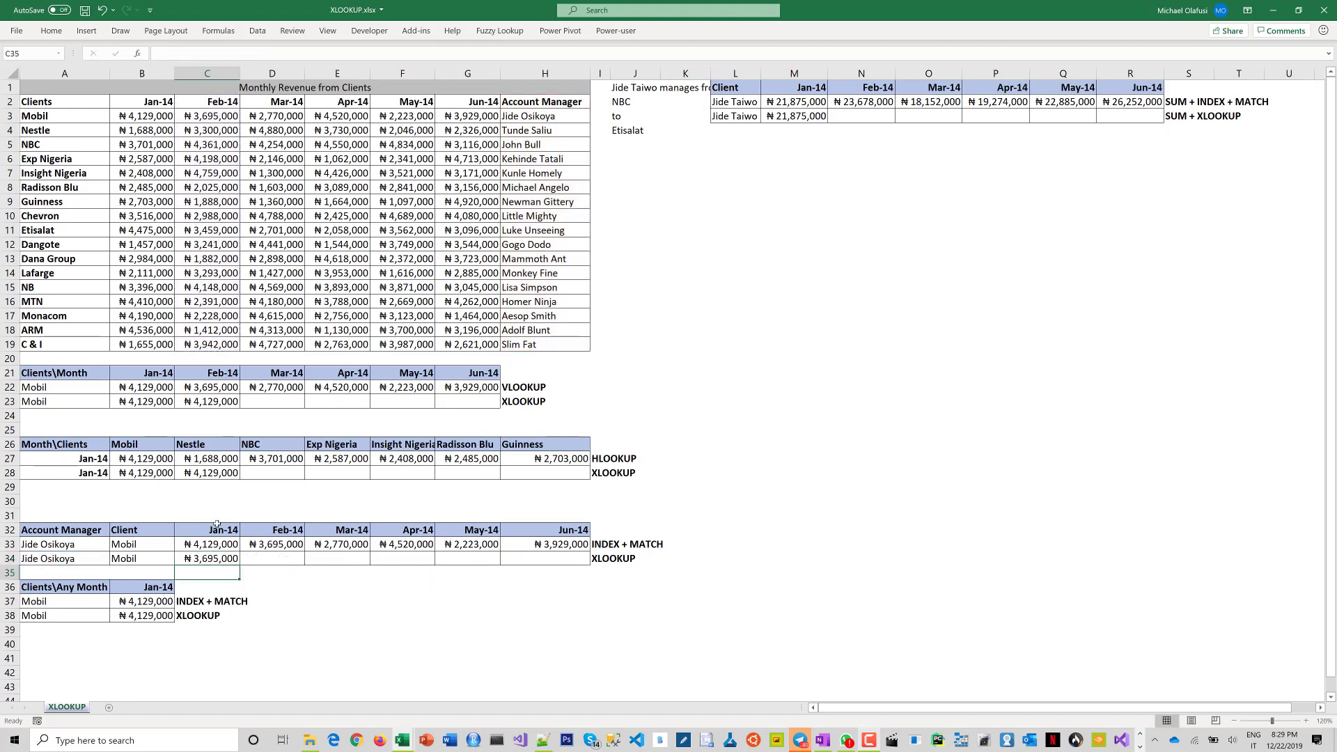
- Move the return array of the C34 XLOOKUP to the Jan-14 column, B2:B19
double_click(205, 558)
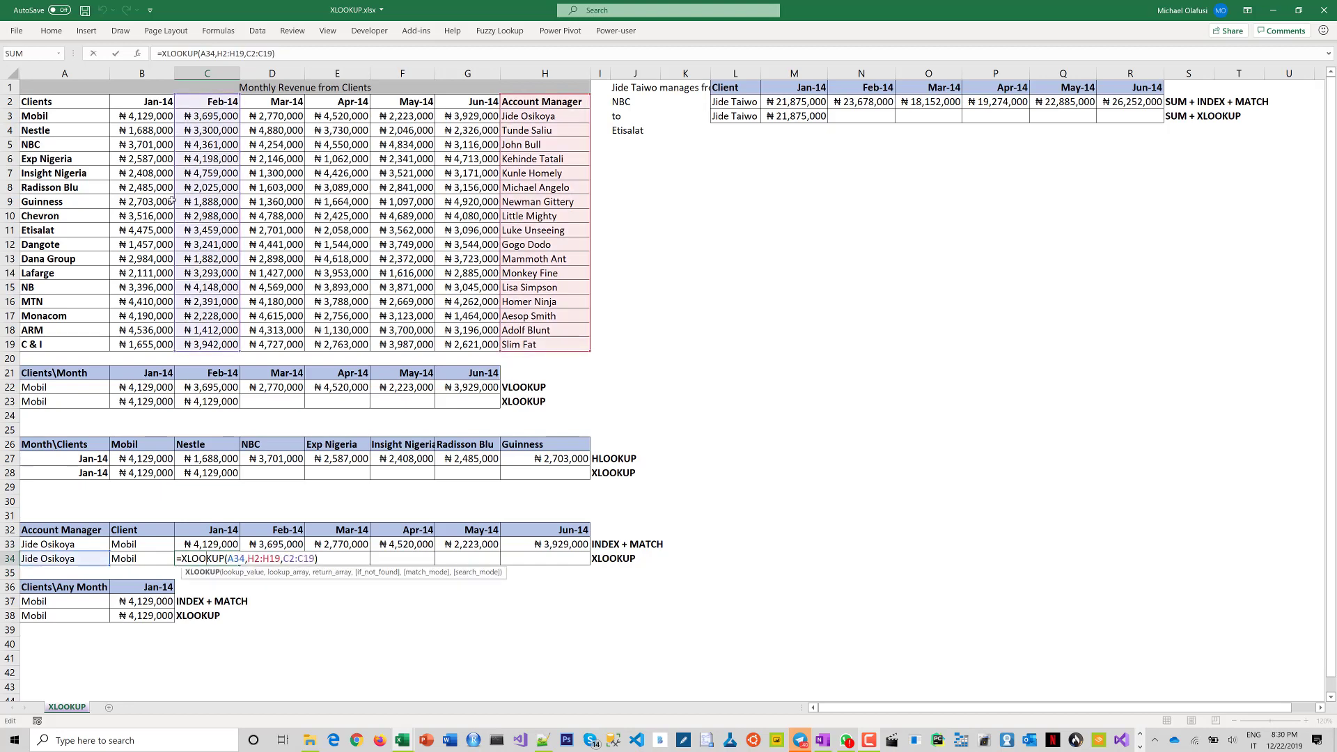
drag(171, 202, 148, 201)
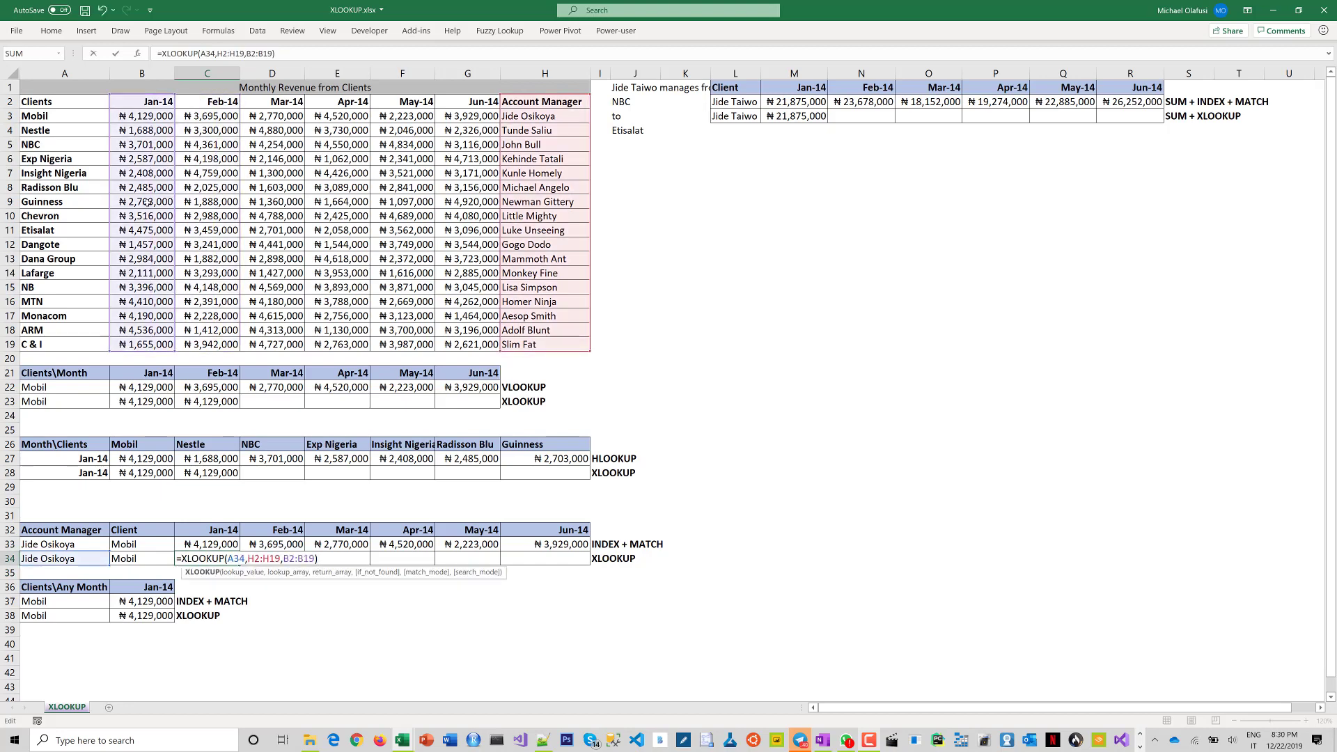
key(Return)
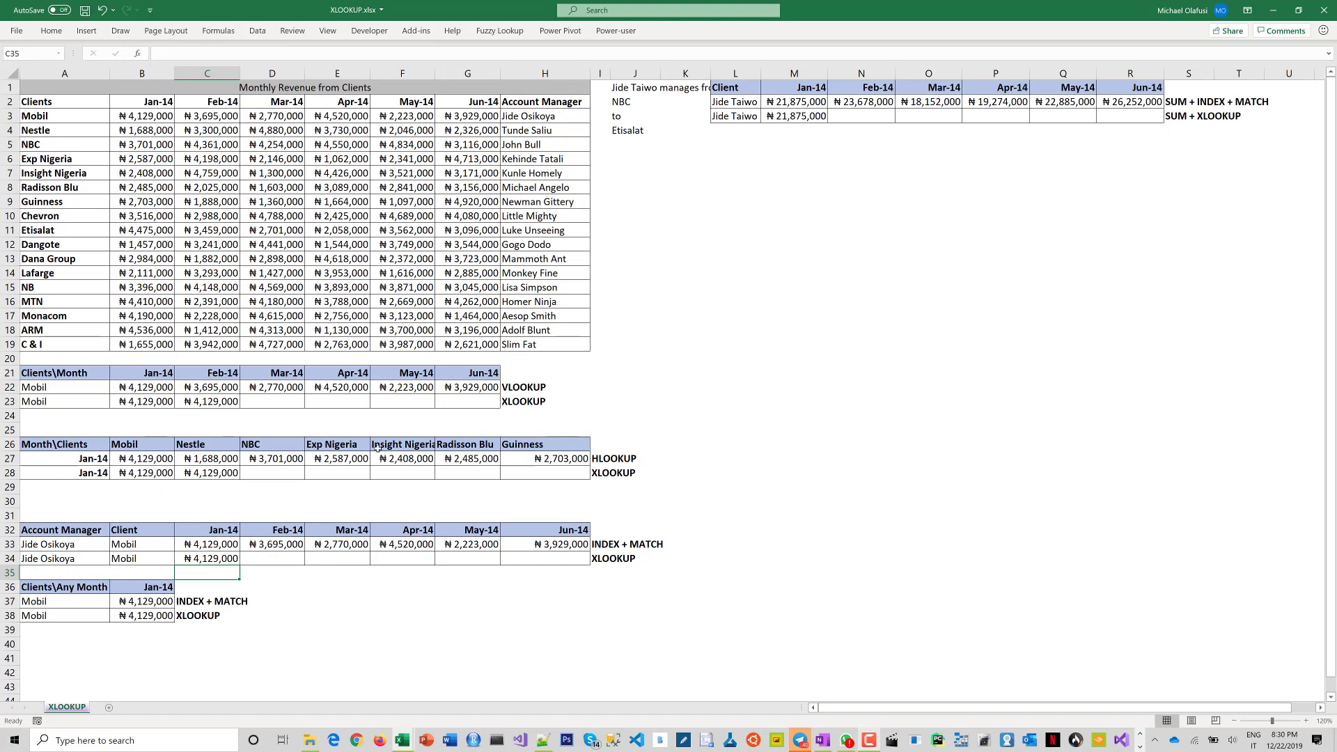
- Set the month in B36 of the Clients\Any Month table to Feb-14
click(152, 588)
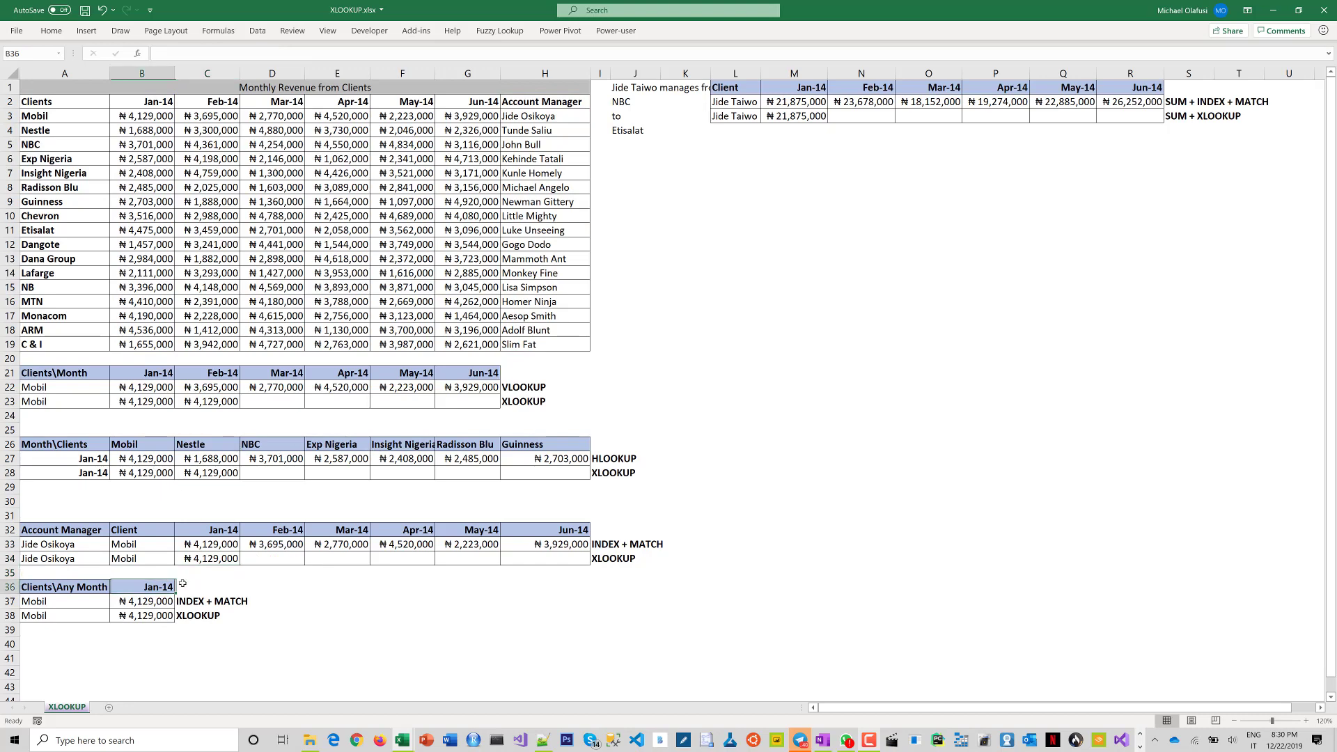
click(180, 588)
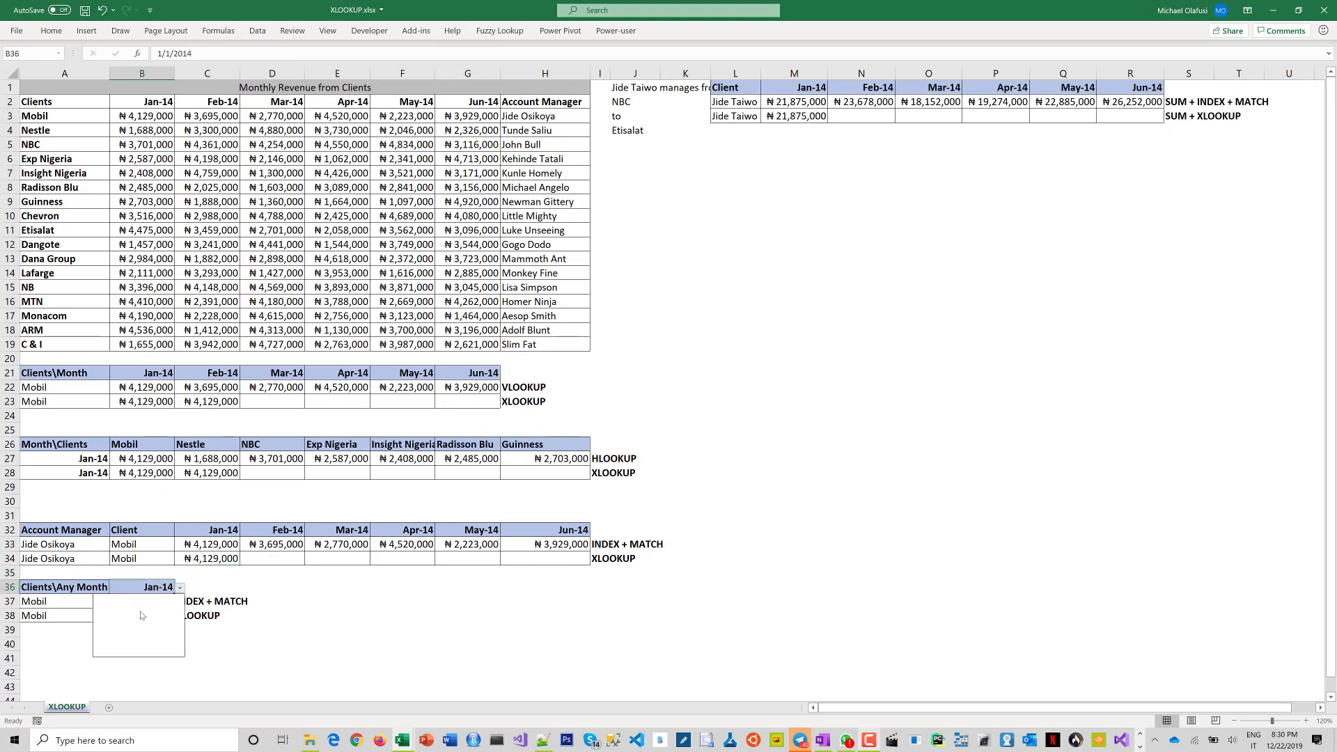
click(140, 613)
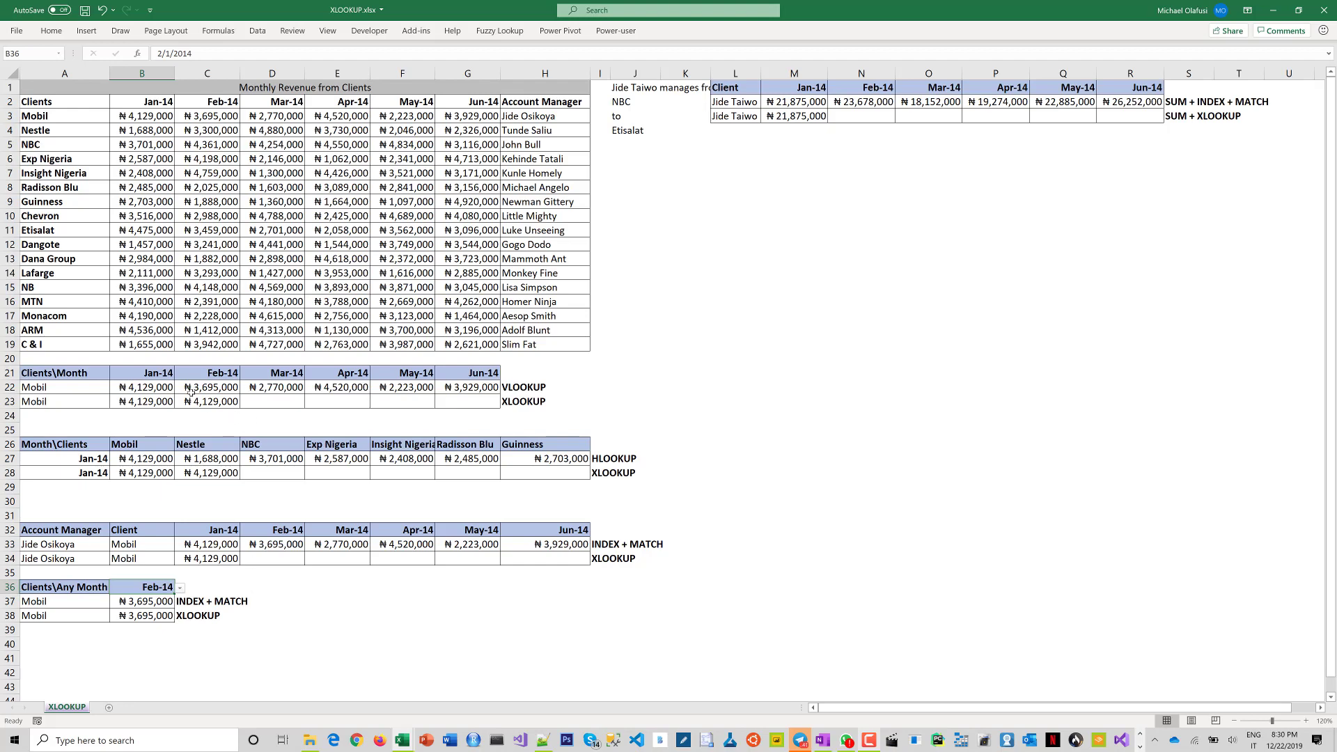
- Compare the fixed month headers in B21:G21 with the two-way INDEX + MATCH formula in B37
drag(143, 373, 468, 376)
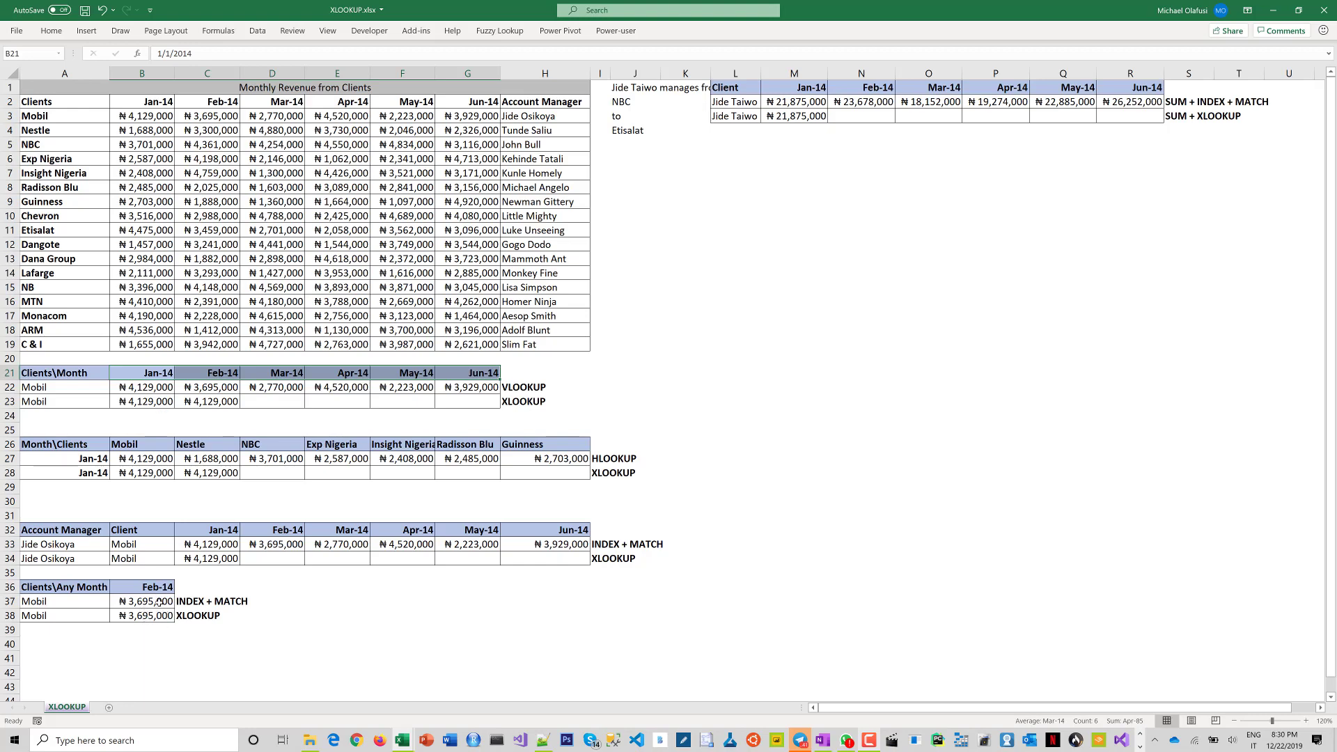
click(159, 603)
double_click(159, 603)
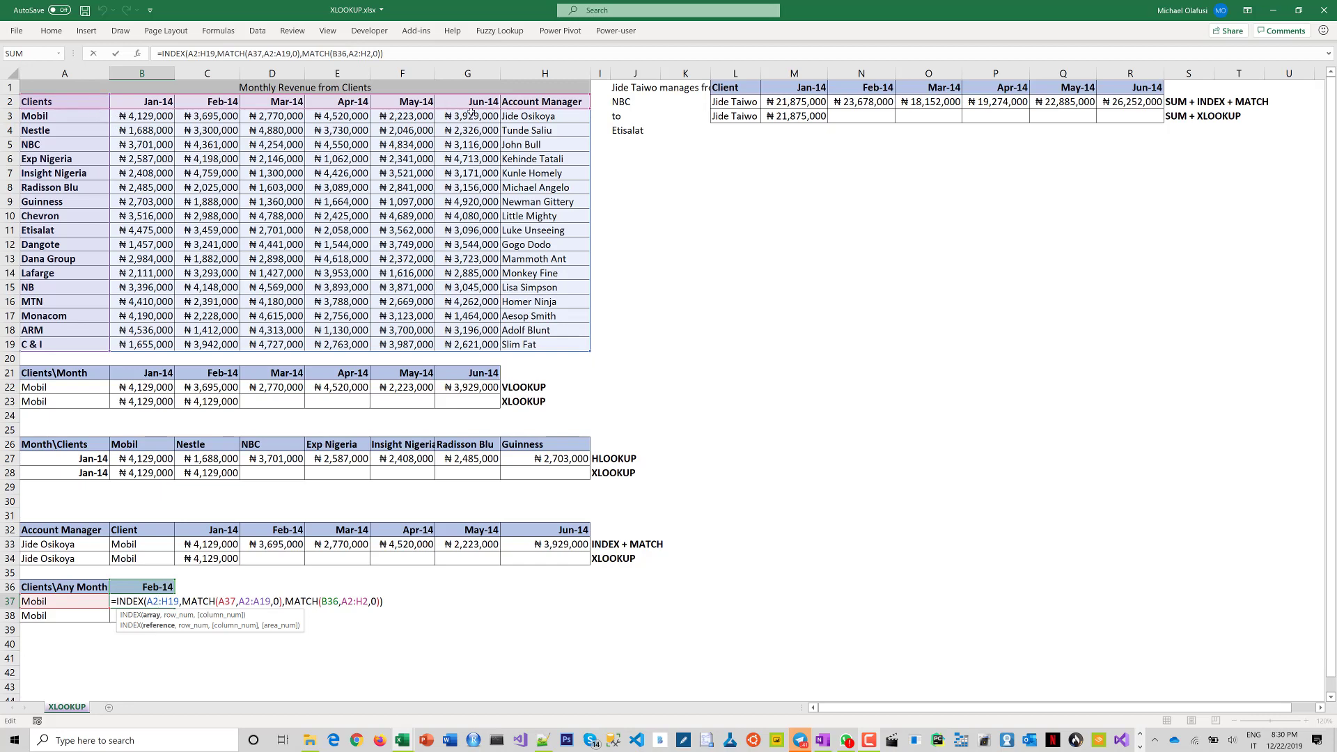
key(ctrl+Return)
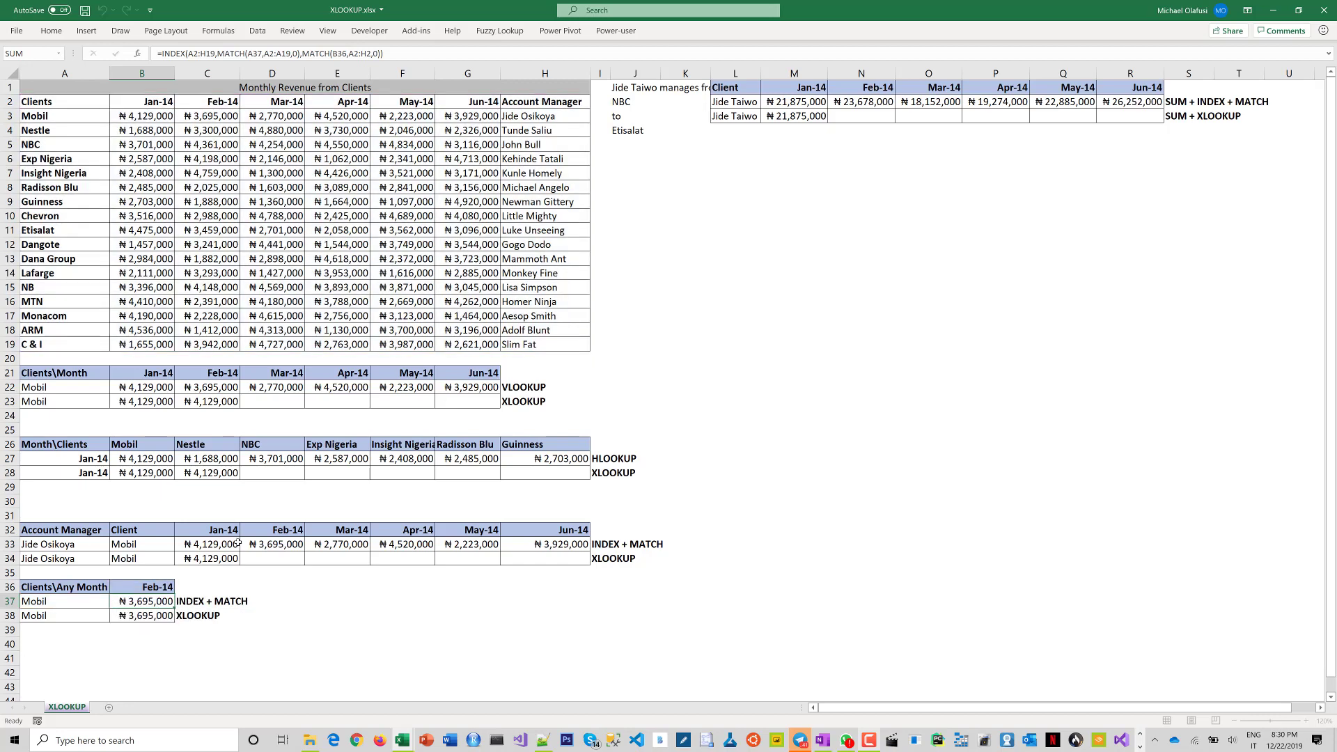
- Review the nested XLOOKUP formula in B38 and clear the cell
double_click(144, 615)
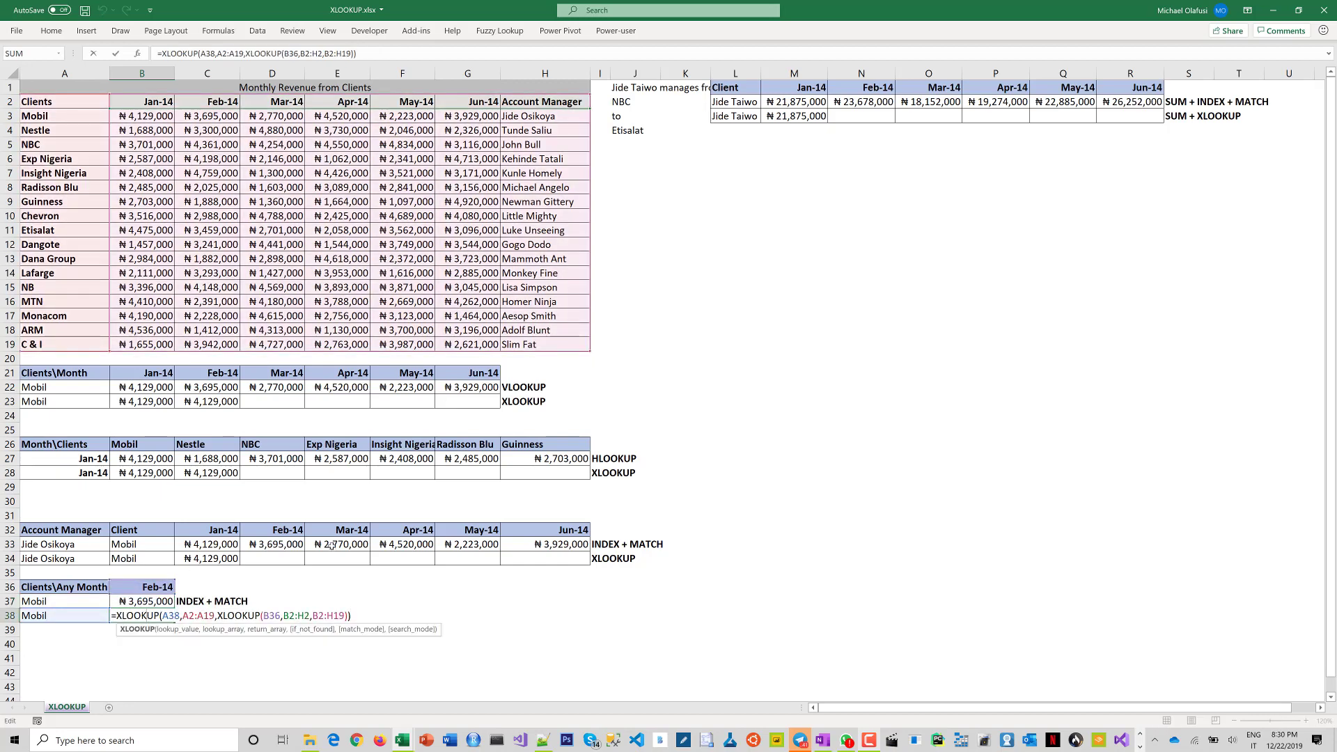
key(Escape)
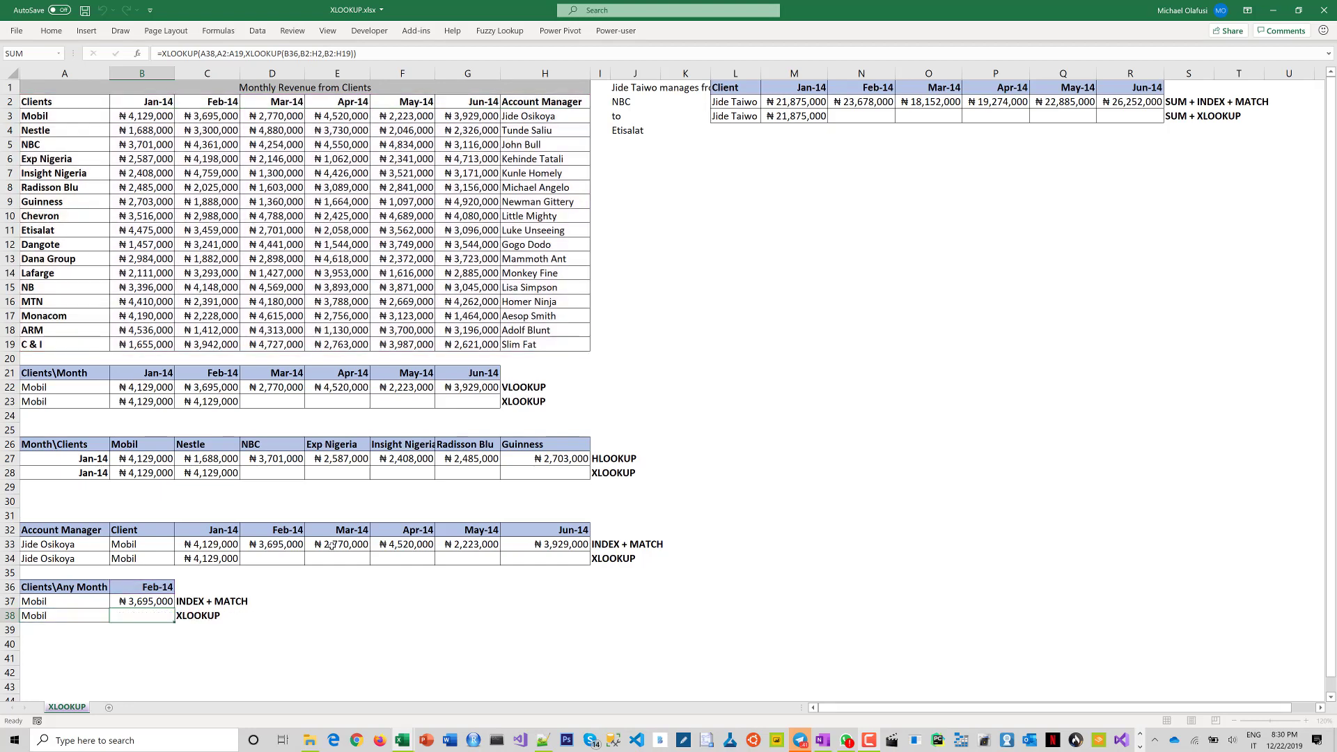
key(Delete)
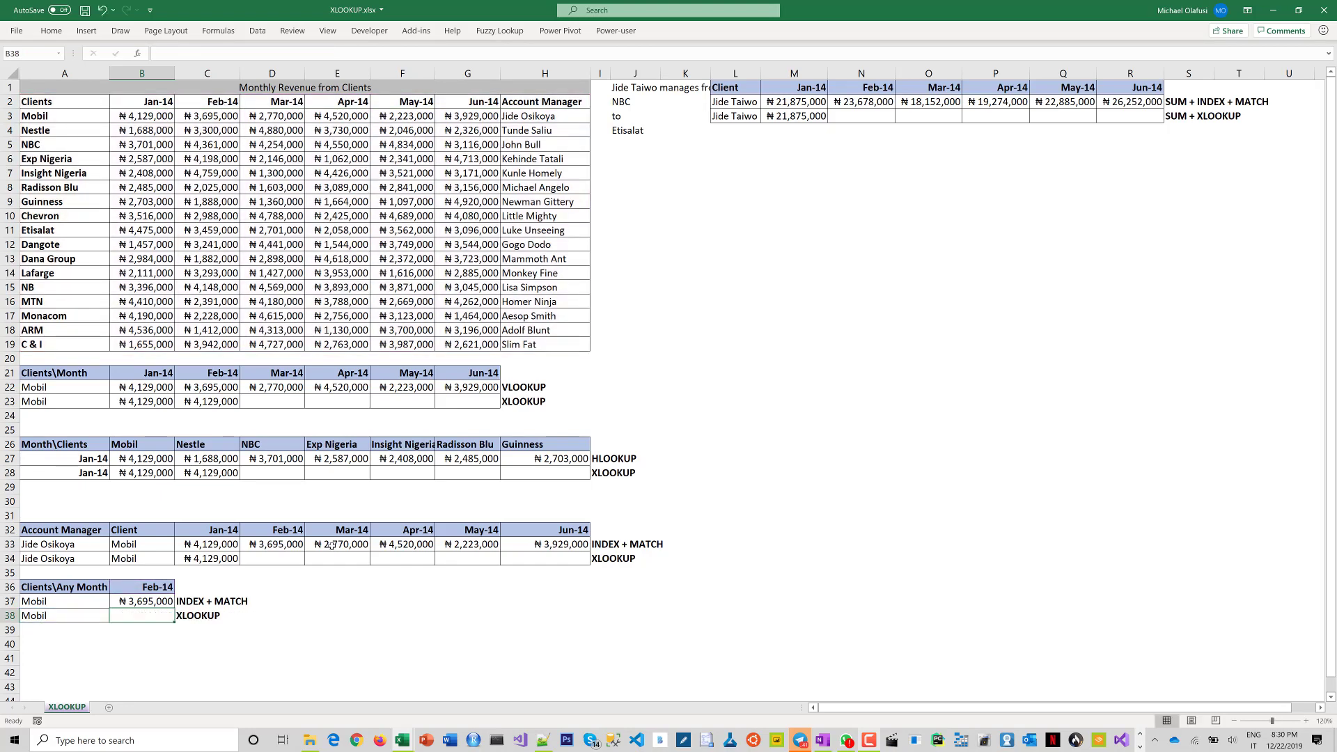
- Begin an XLOOKUP in B38 with A38 as the lookup value and the client column A2:A19 as the lookup array
text(=xlo)
key(Tab)
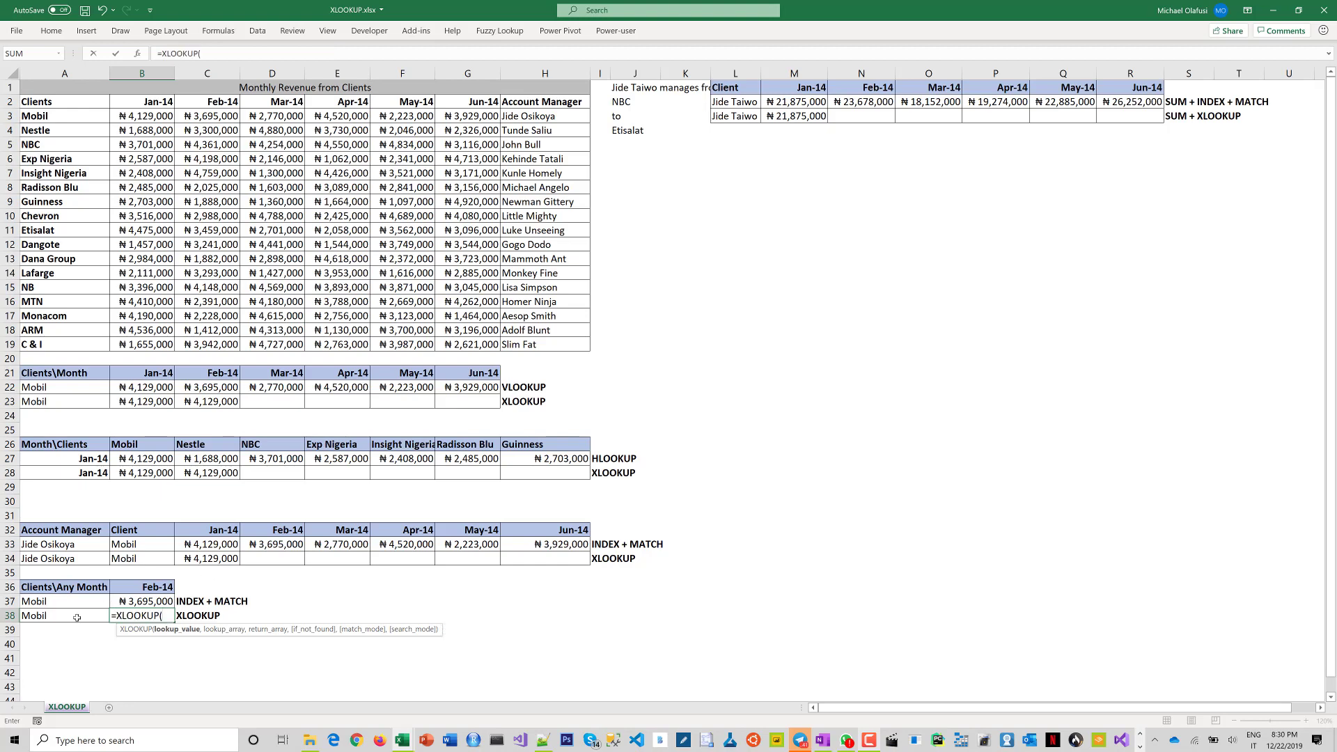
click(76, 617)
text(,)
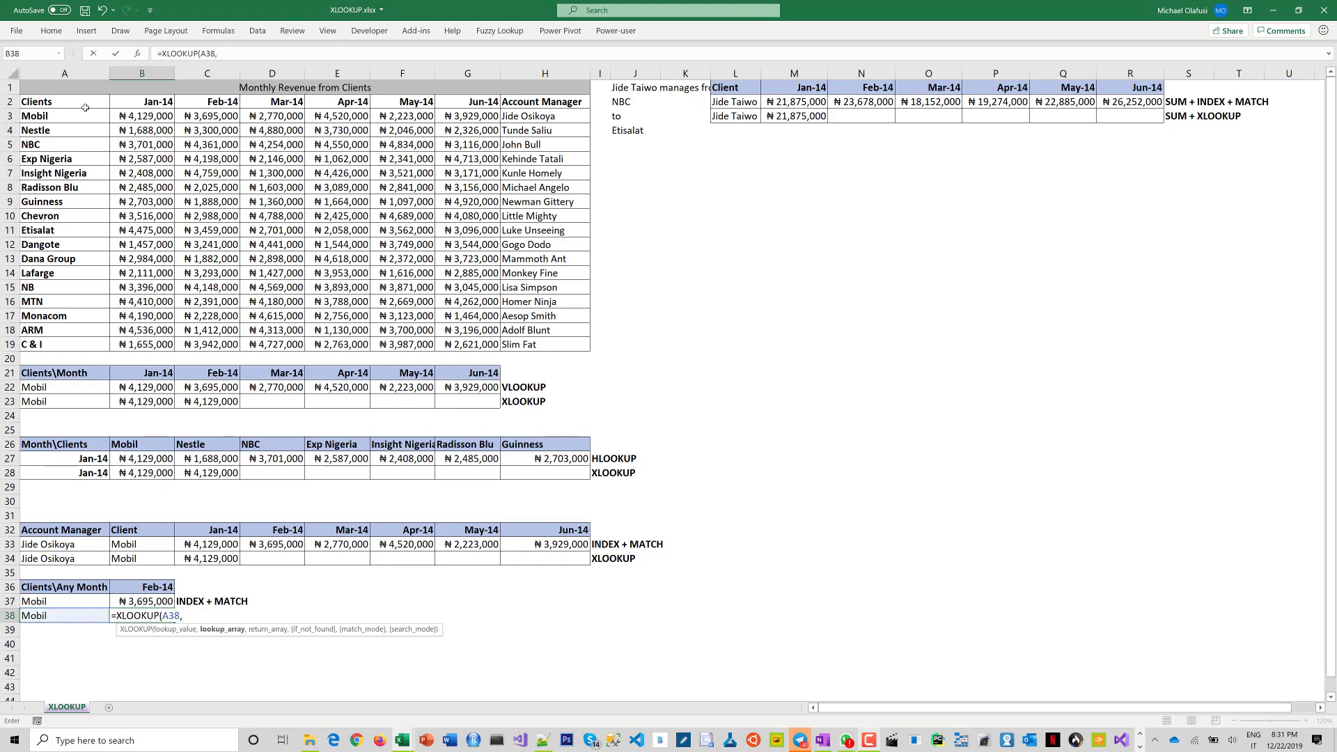
drag(66, 102, 84, 349)
text(,)
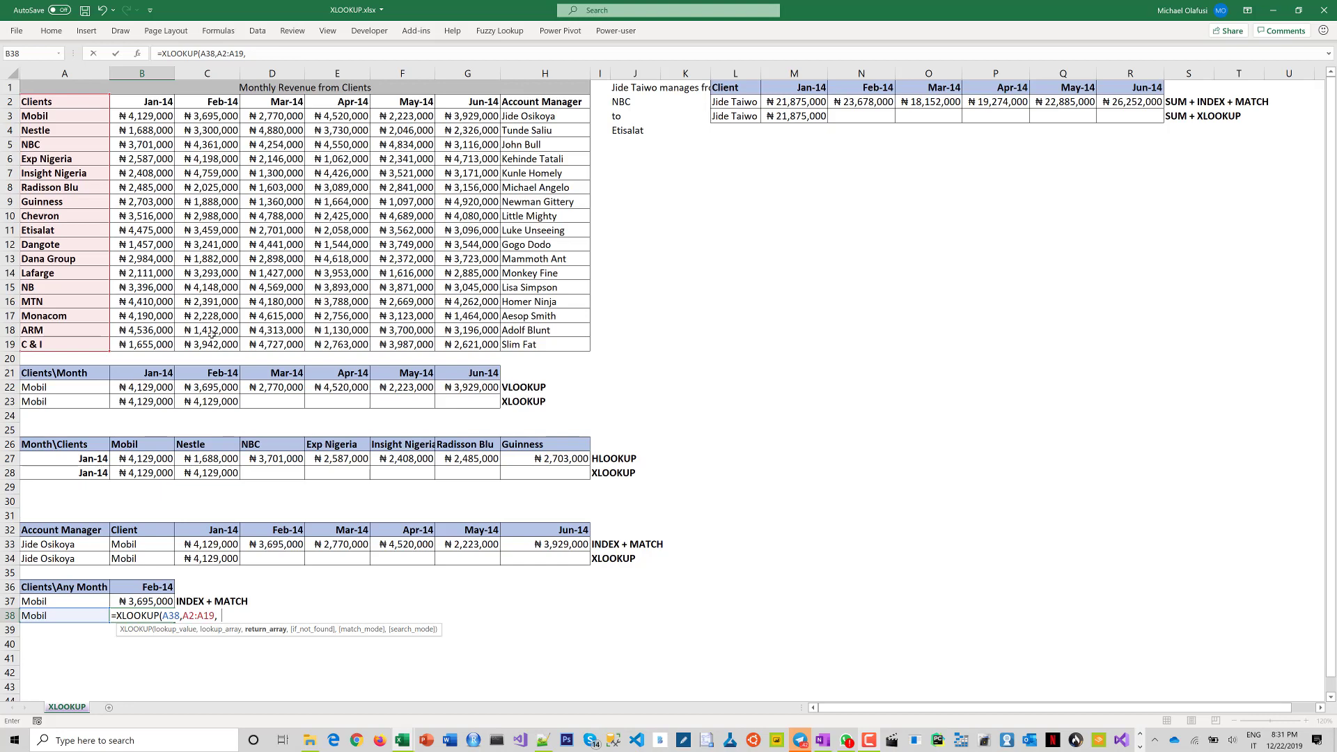
- Nest an XLOOKUP as B38's return array, with lookup value B36, lookup array B2:G2 and return array B2:G19
text(xlo)
key(Tab)
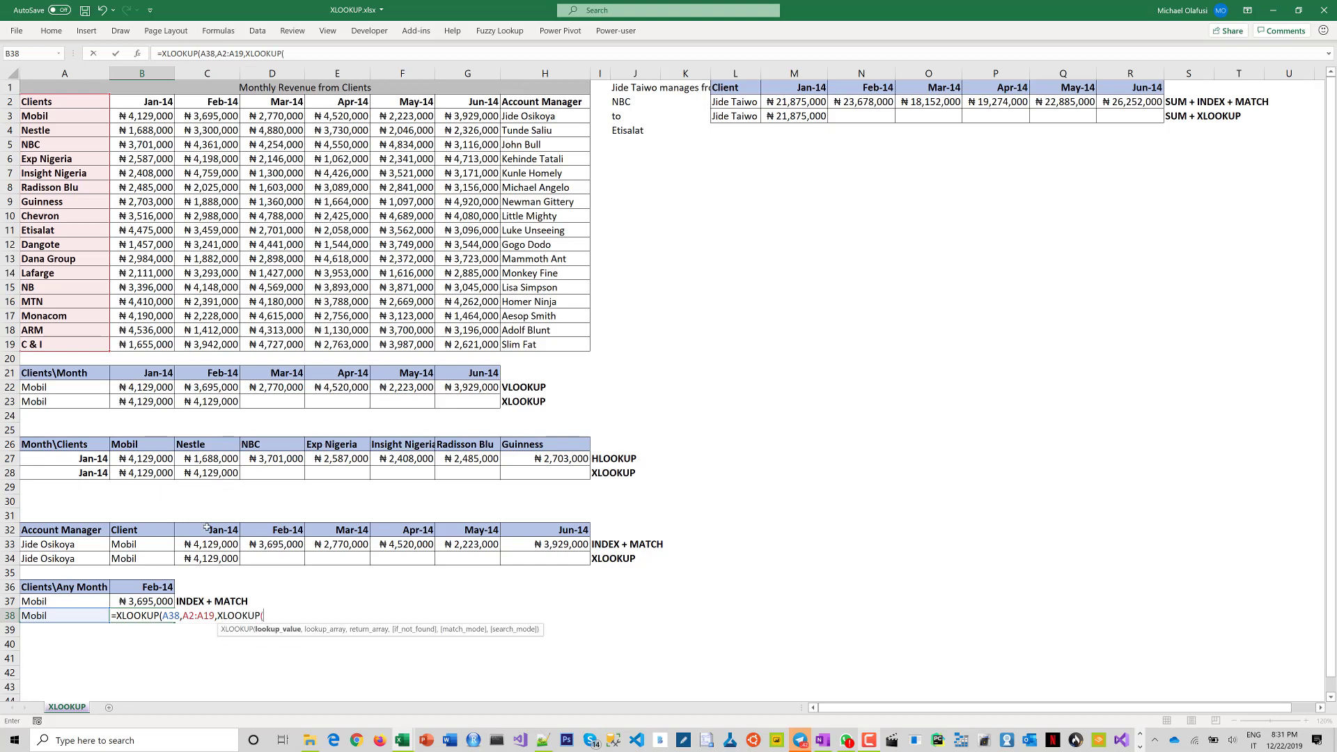
click(156, 587)
text(,)
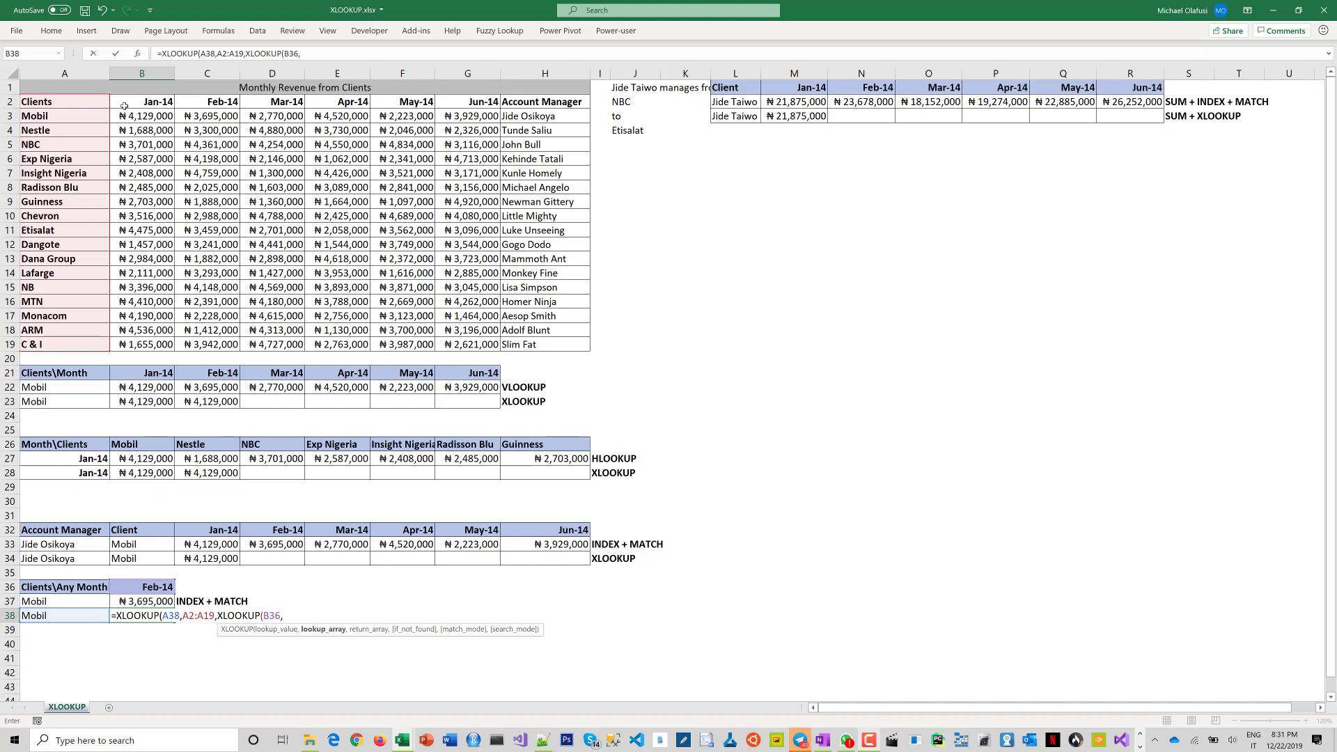
drag(124, 106, 484, 103)
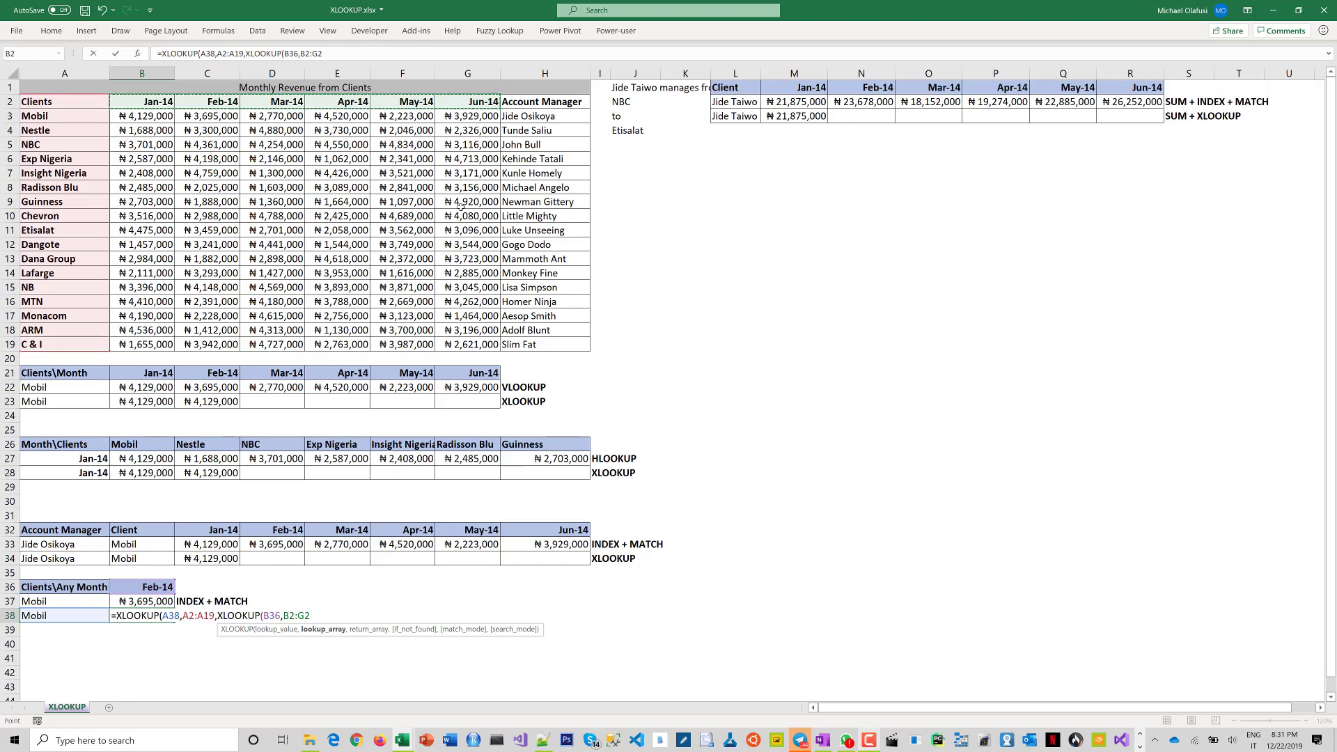
text(,)
drag(141, 102, 441, 346)
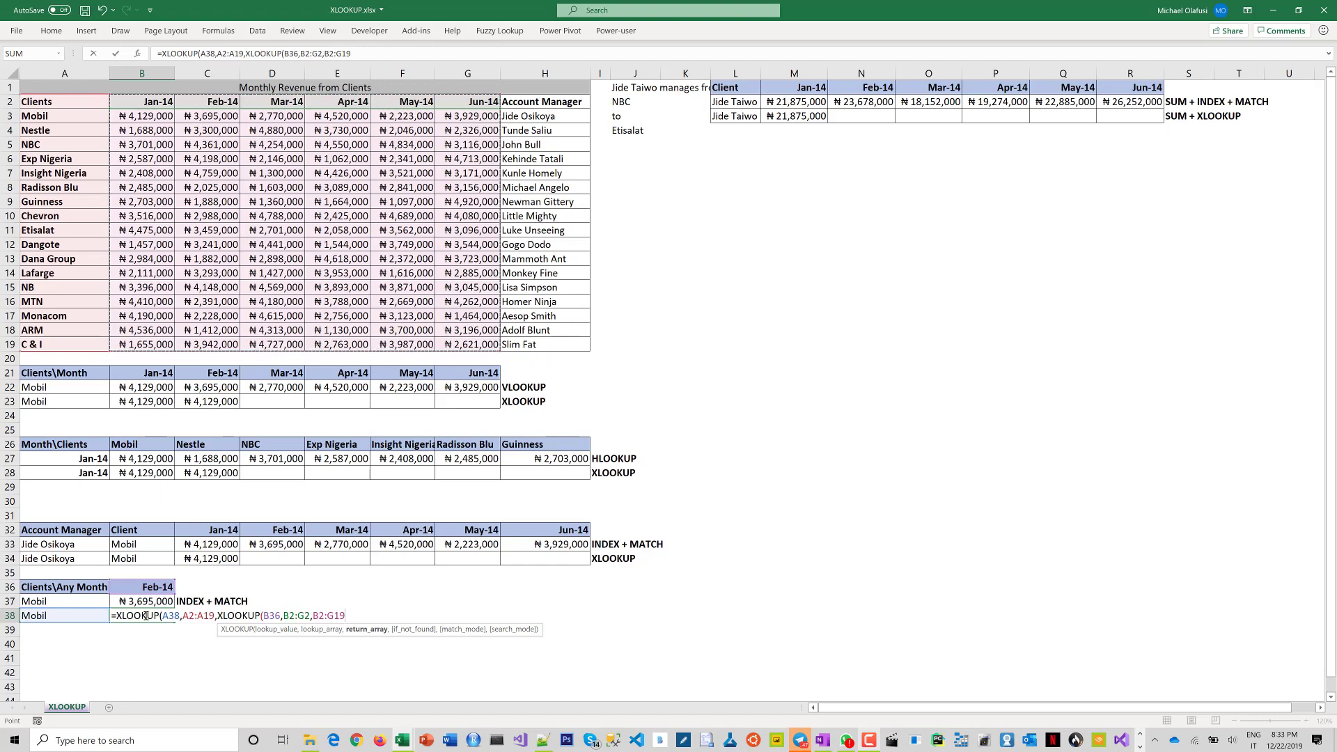
text())
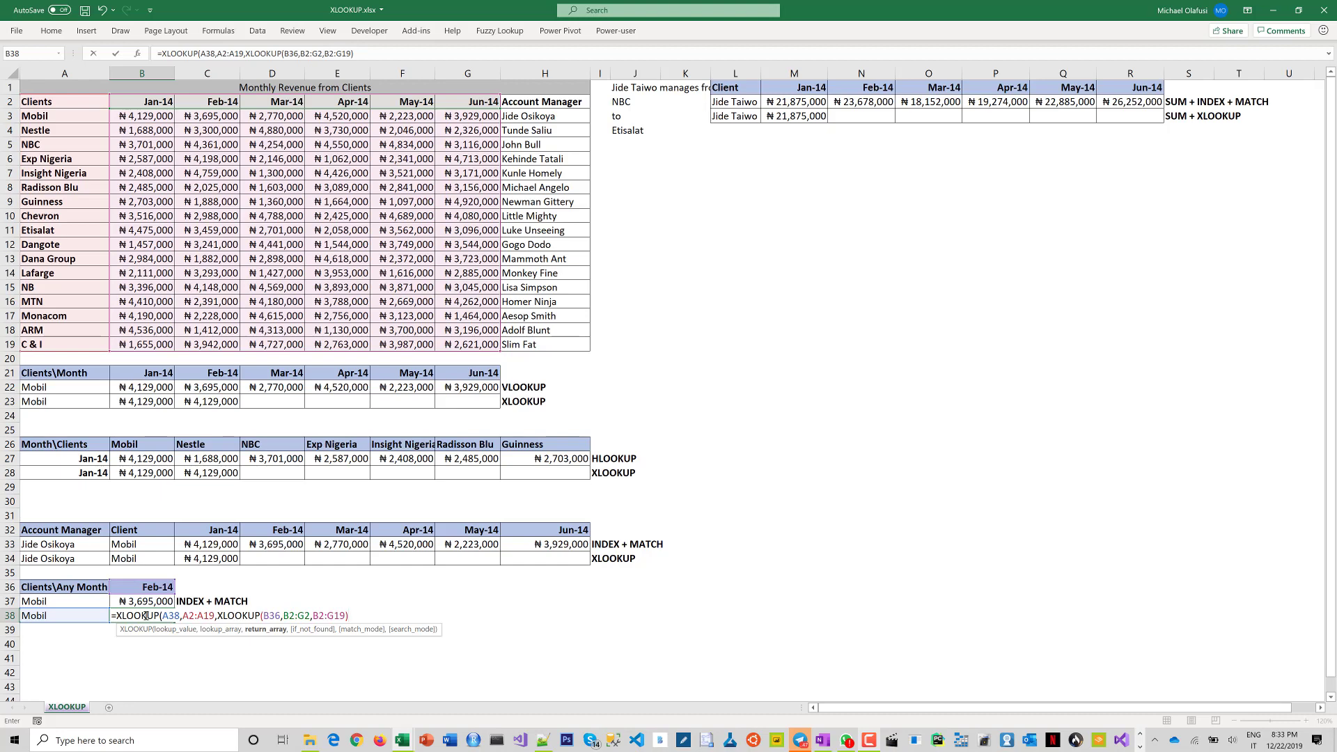
- Complete the nested XLOOKUP formula in B38 and review its inner return array B2:G19
text())
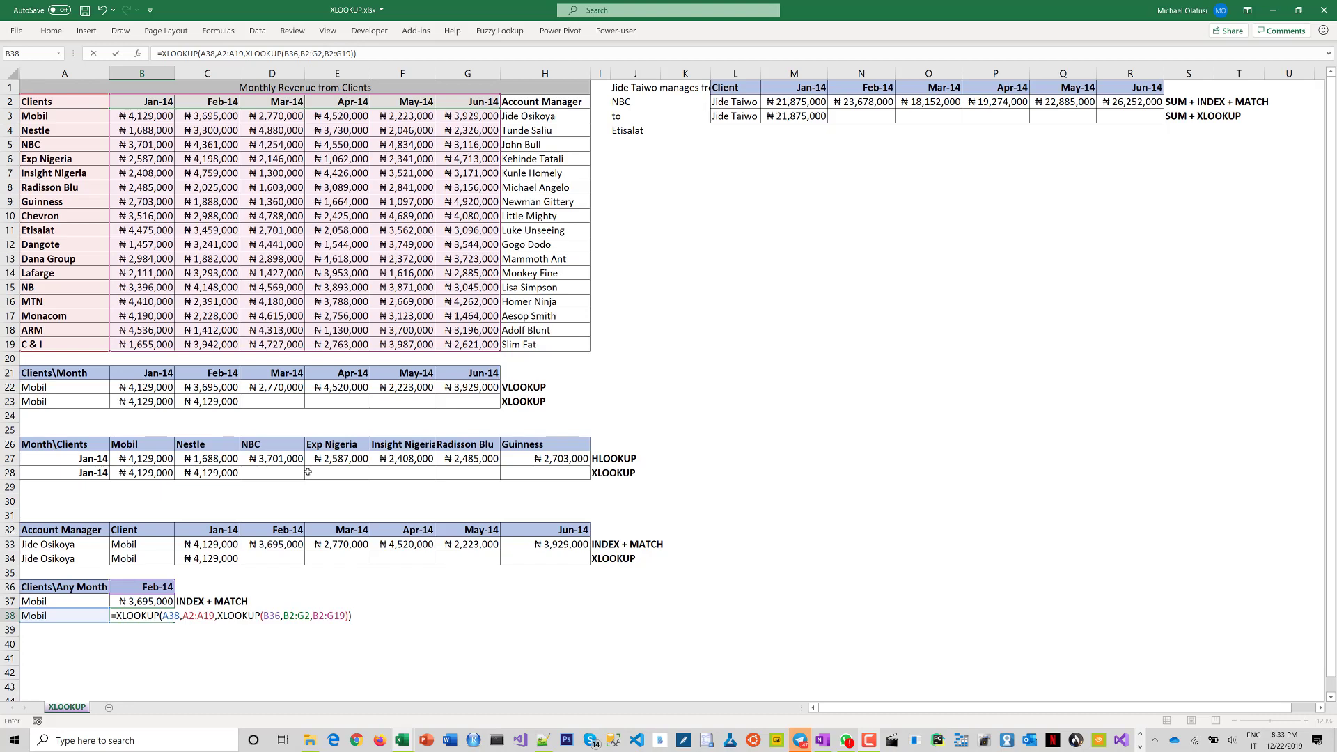
key(Return)
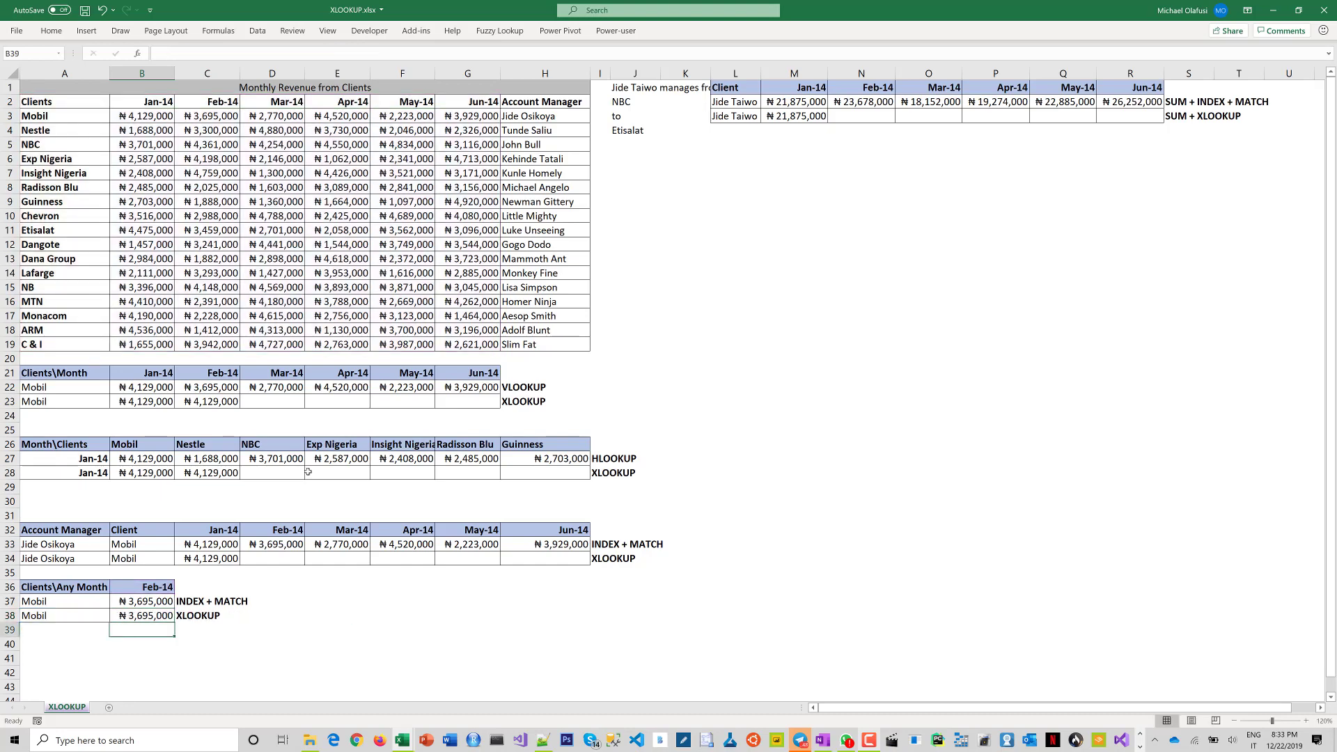
double_click(139, 615)
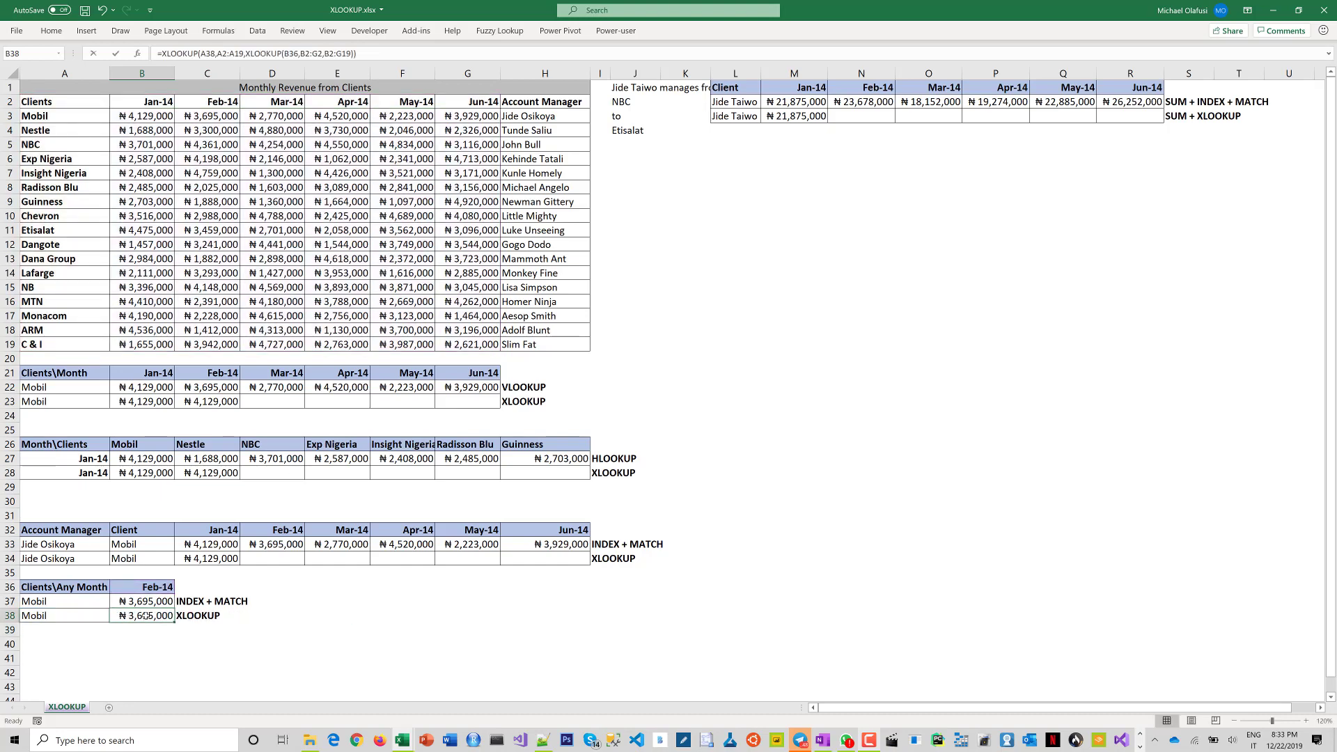
drag(313, 615, 345, 617)
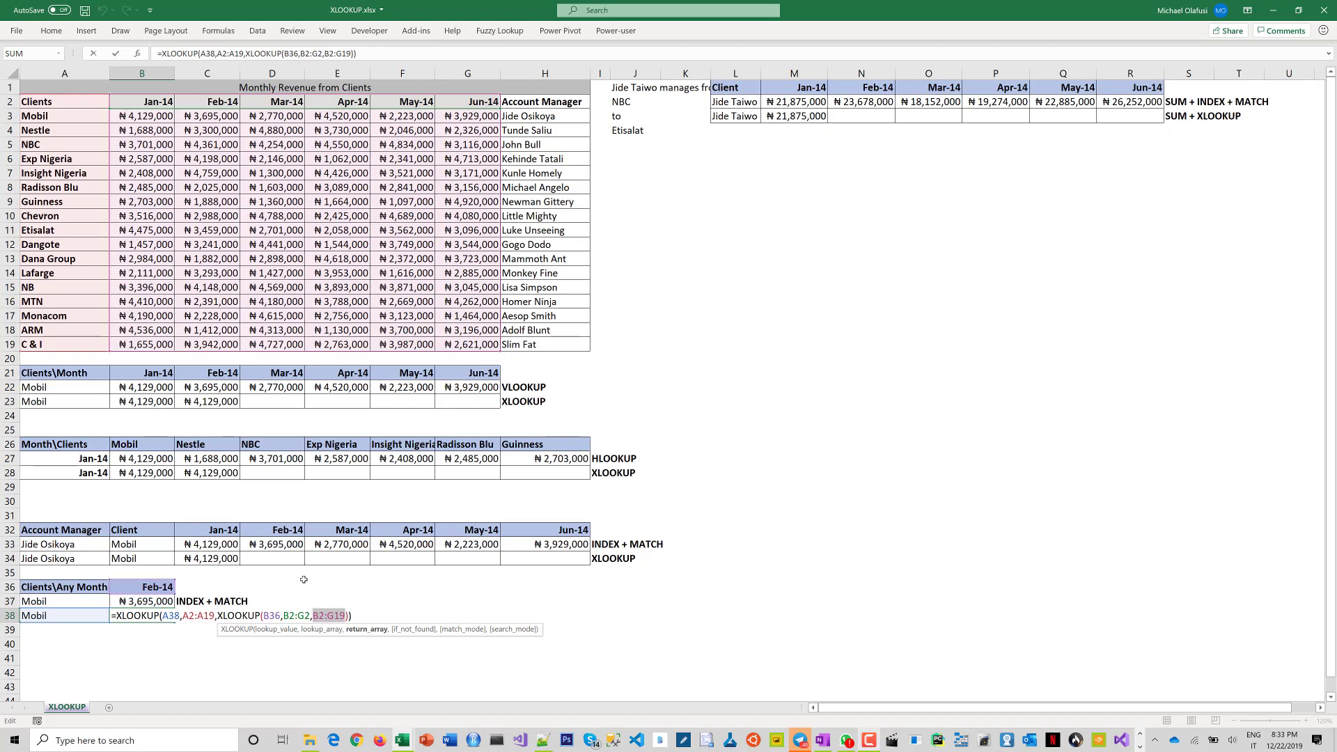
key(Return)
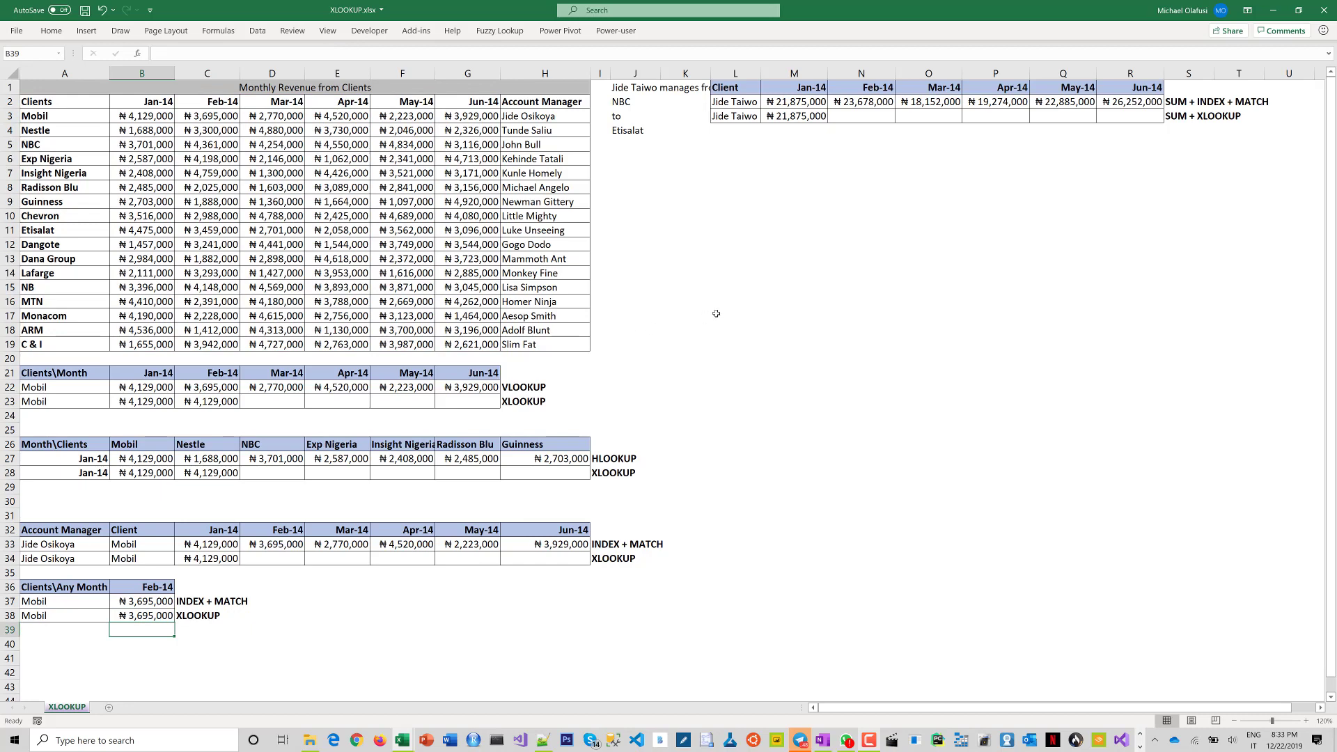
click(716, 314)
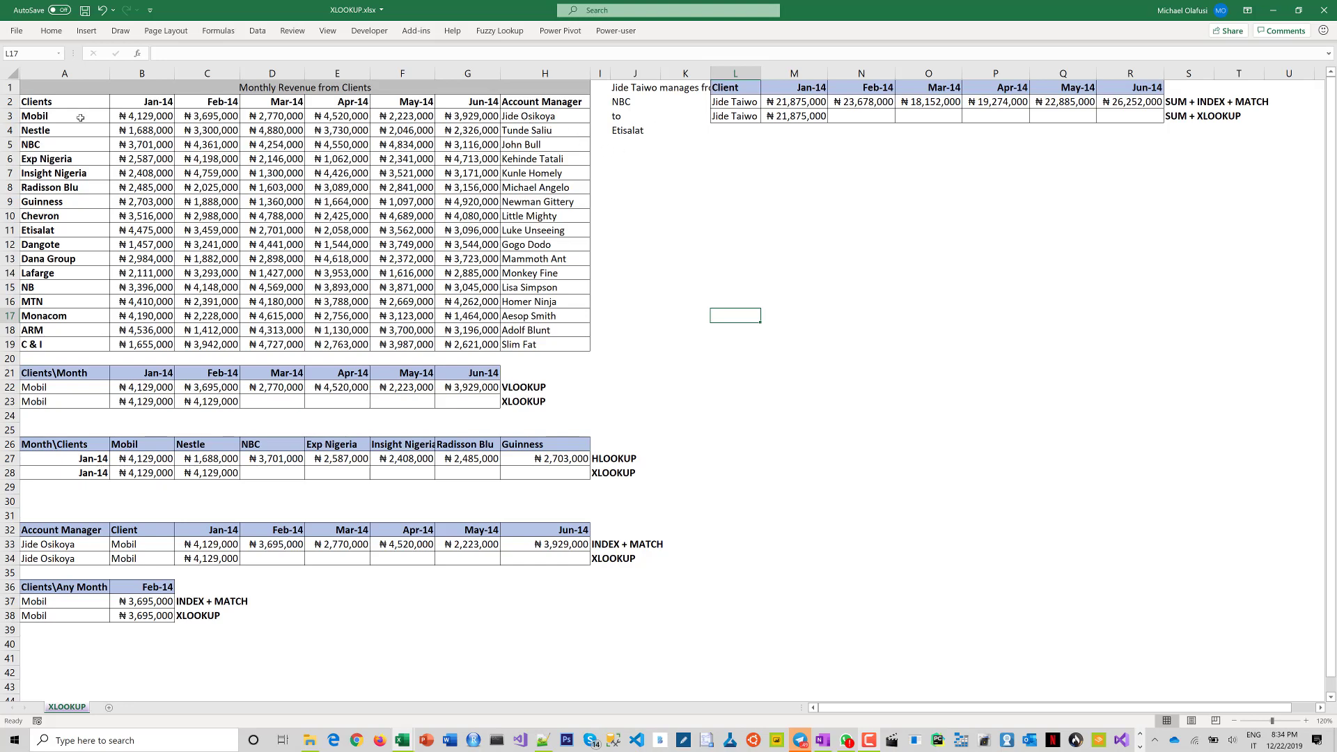
- Examine the account manager column and the note in J1:J4 alongside the client range from NBC to Etisalat in A5:A11
drag(530, 115, 531, 174)
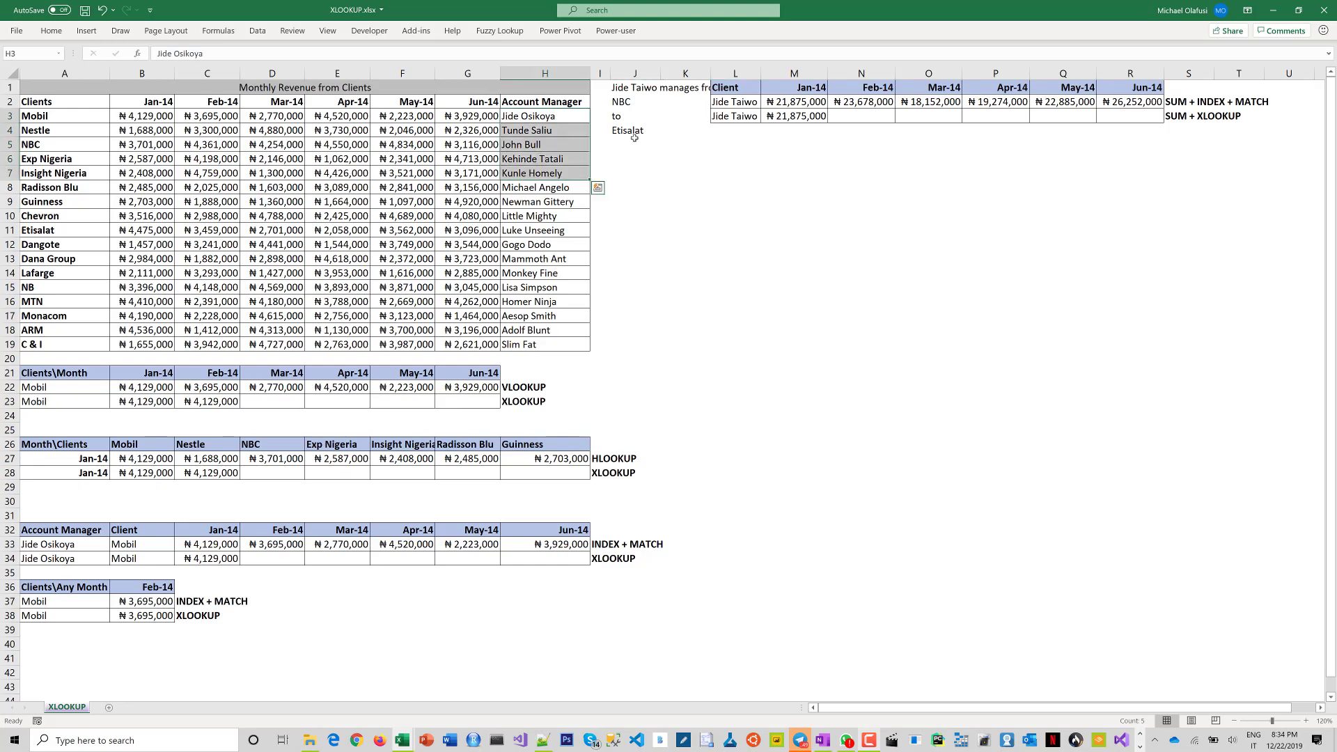
click(618, 89)
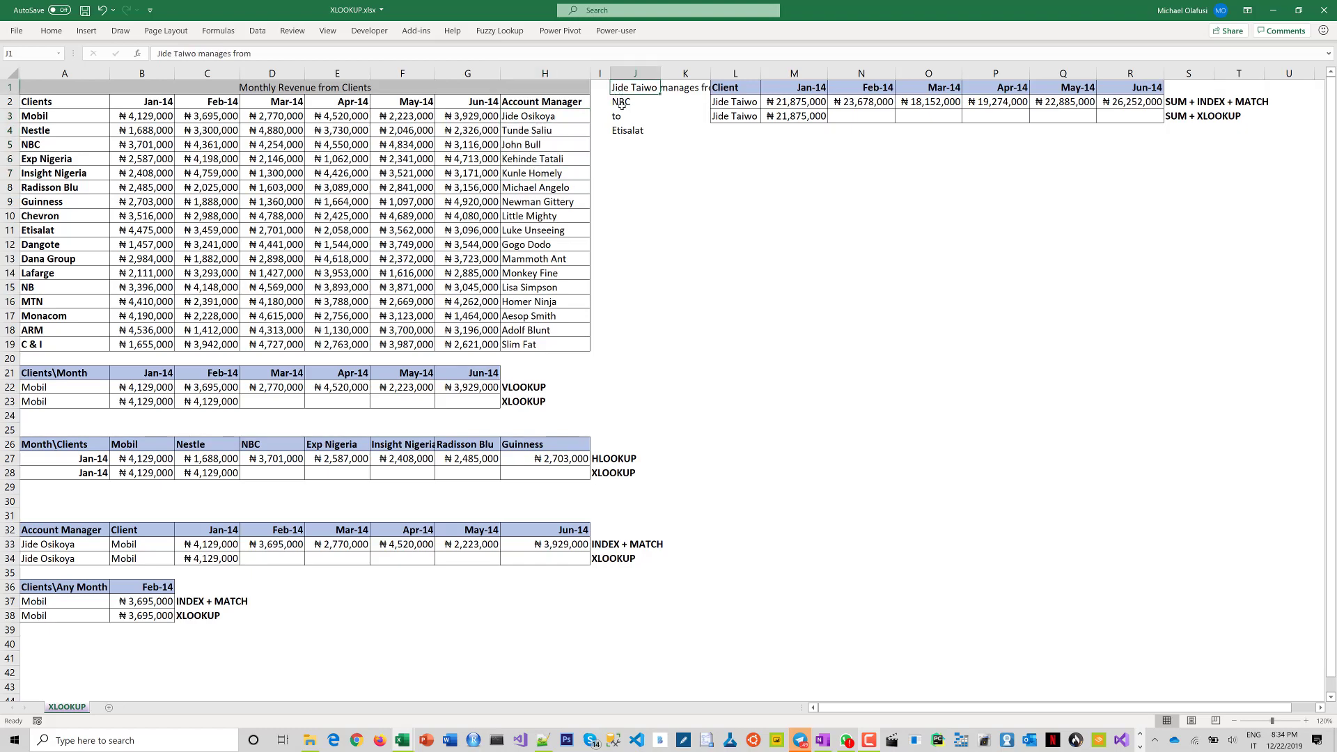
drag(621, 102, 627, 131)
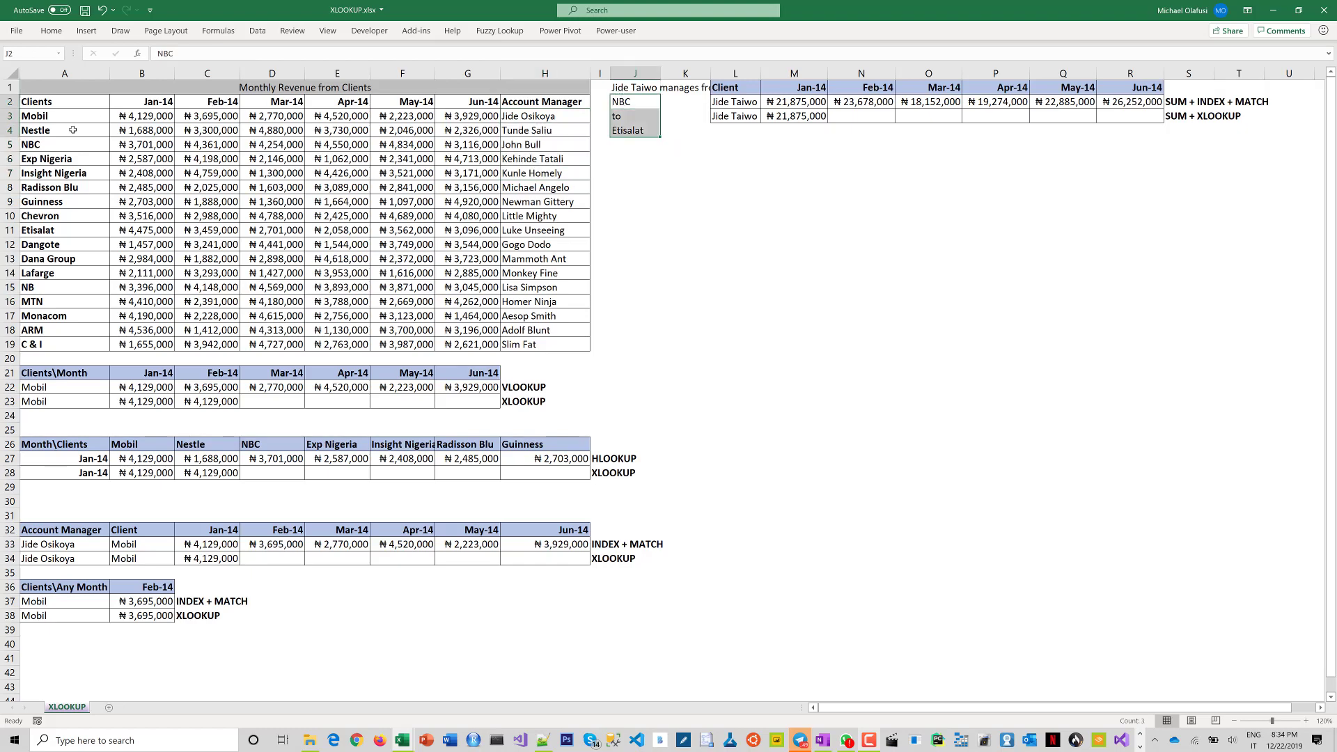
drag(59, 142, 52, 224)
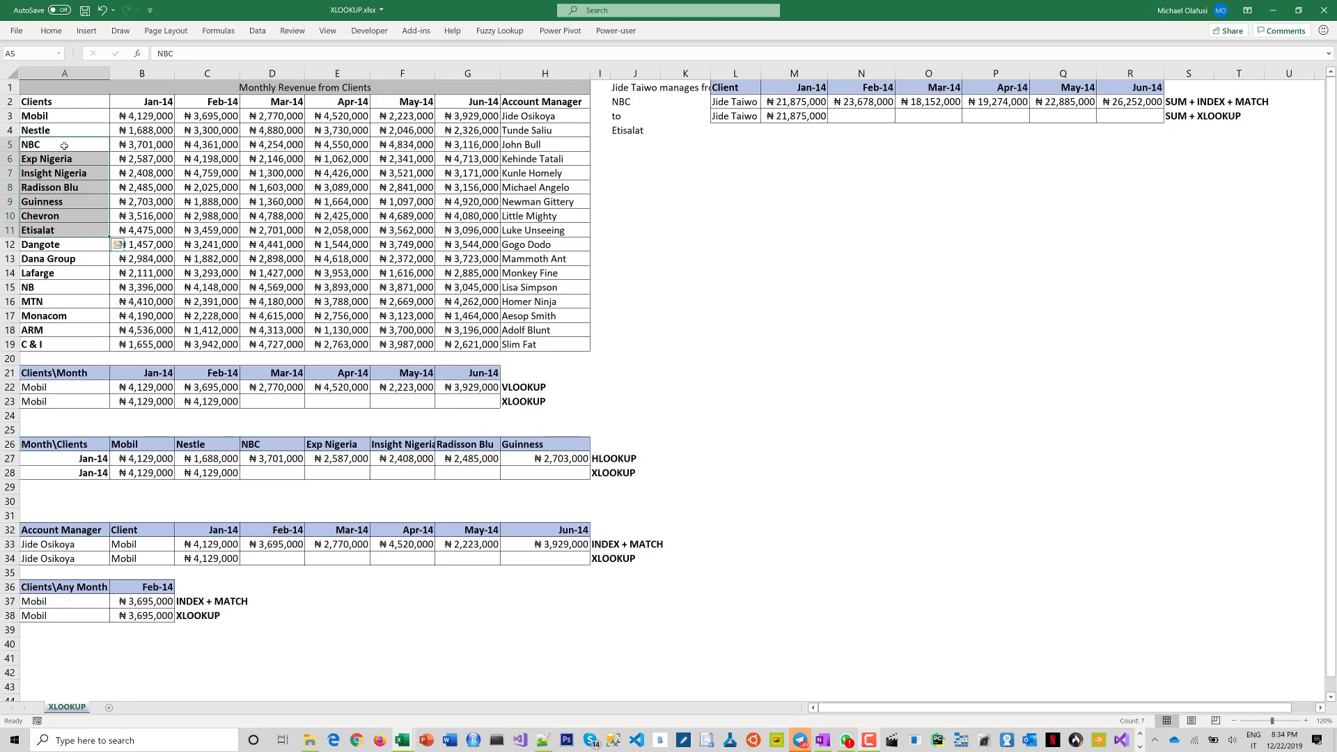
drag(62, 148, 53, 230)
click(806, 186)
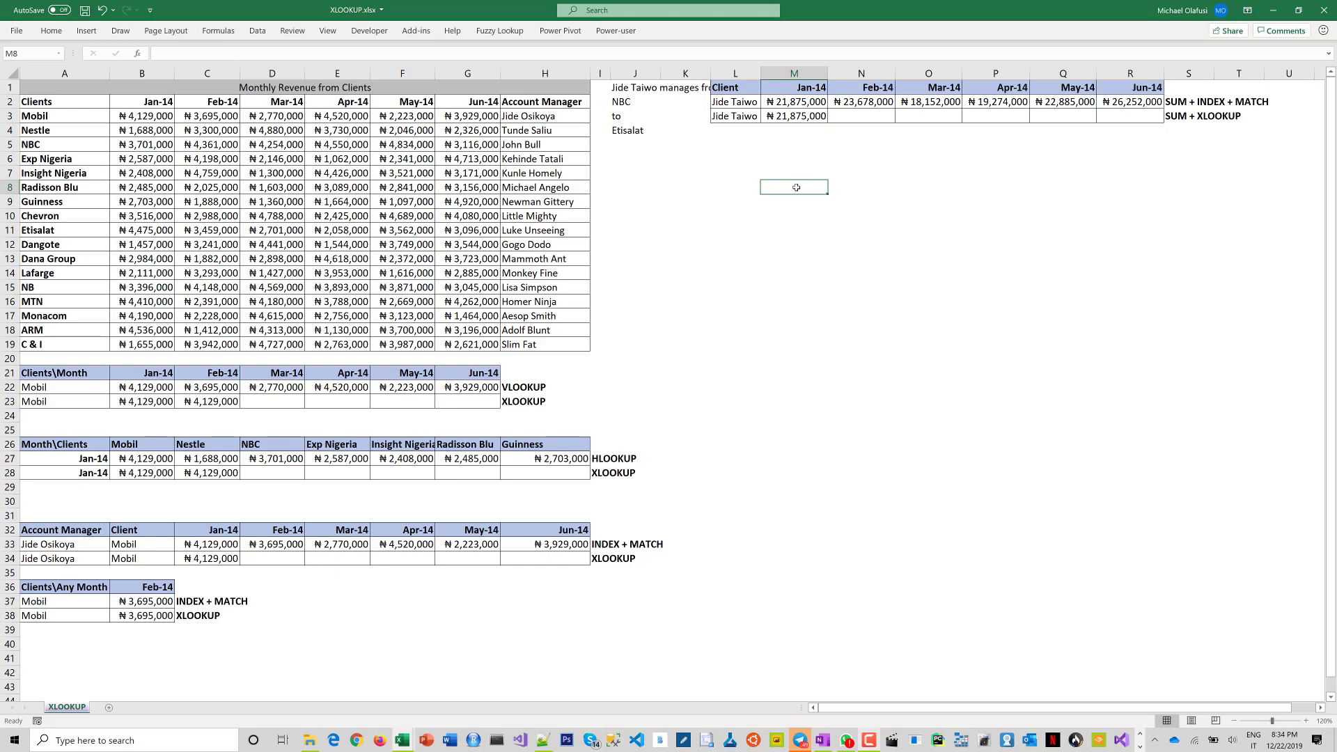
- Compare the SUM with INDEX + MATCH range formula in M2 with the SUM + XLOOKUP formula in M3
double_click(785, 106)
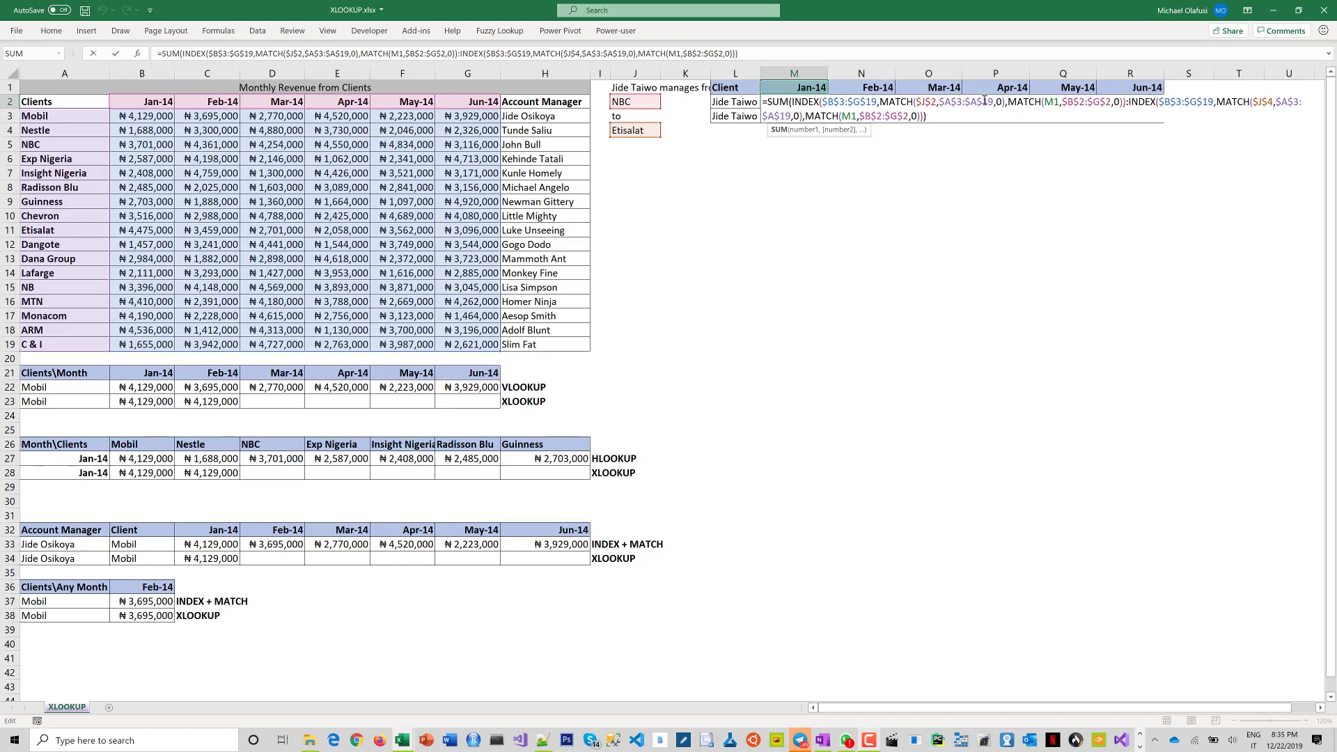
drag(1126, 102, 794, 102)
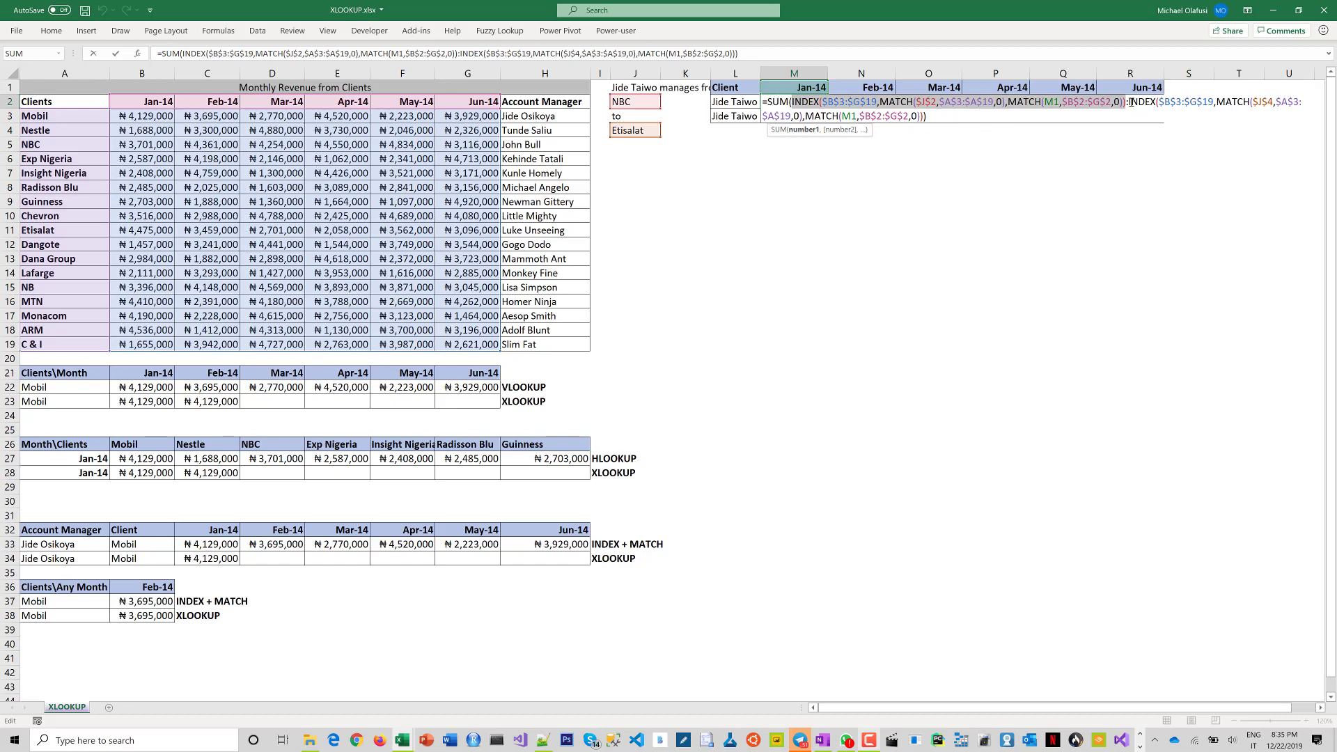
drag(1129, 103, 923, 119)
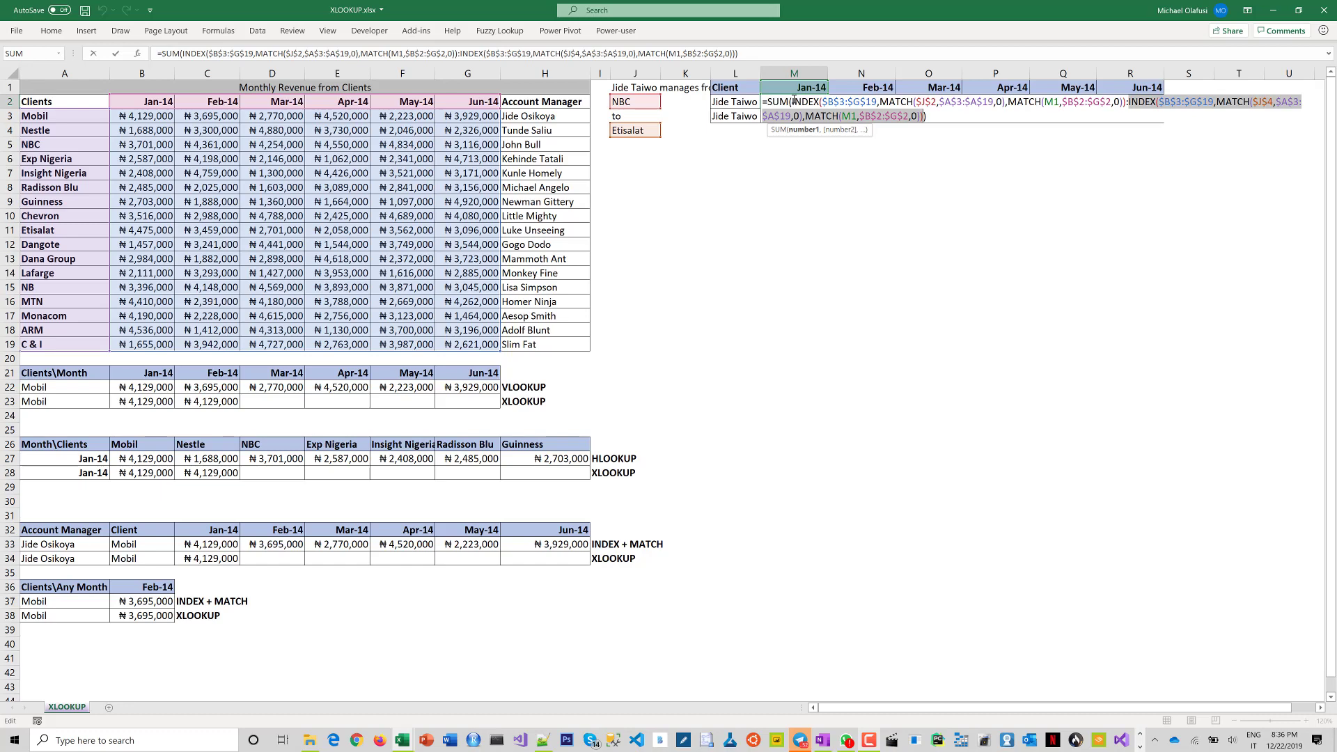
key(Escape)
click(804, 116)
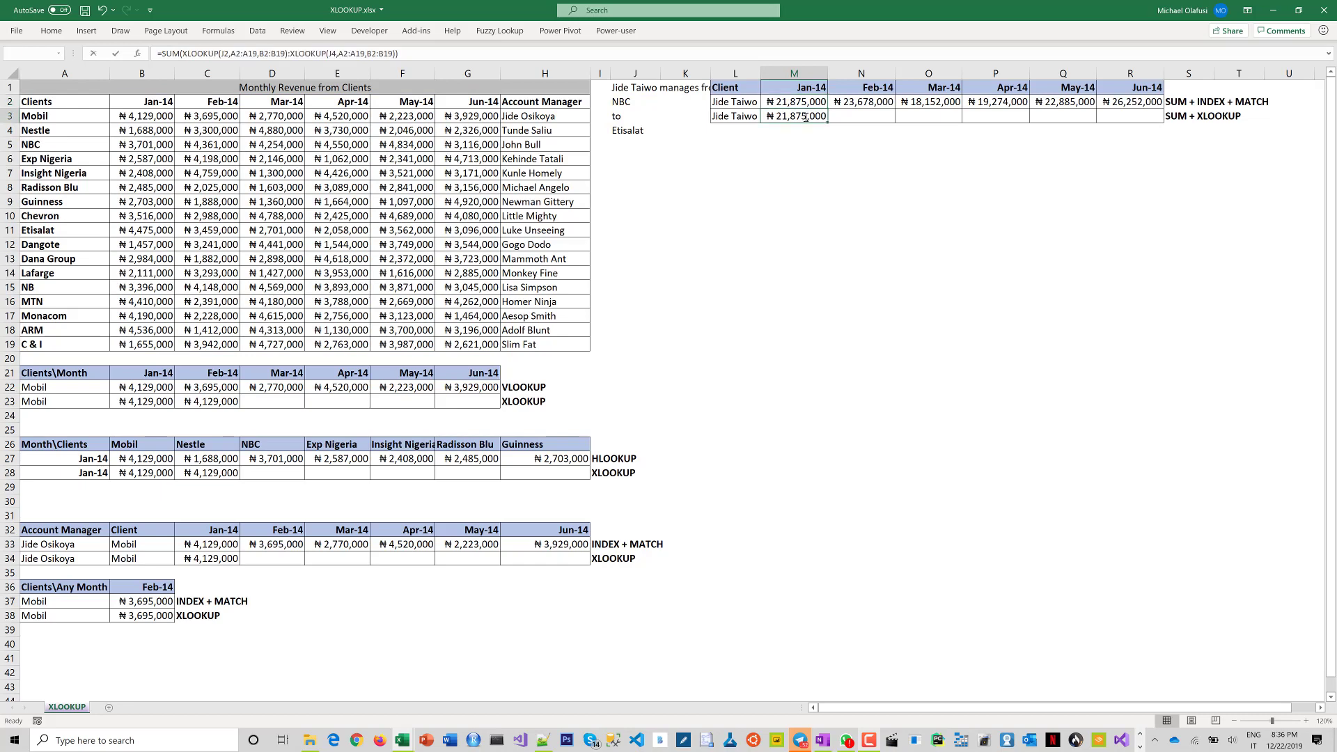
double_click(804, 116)
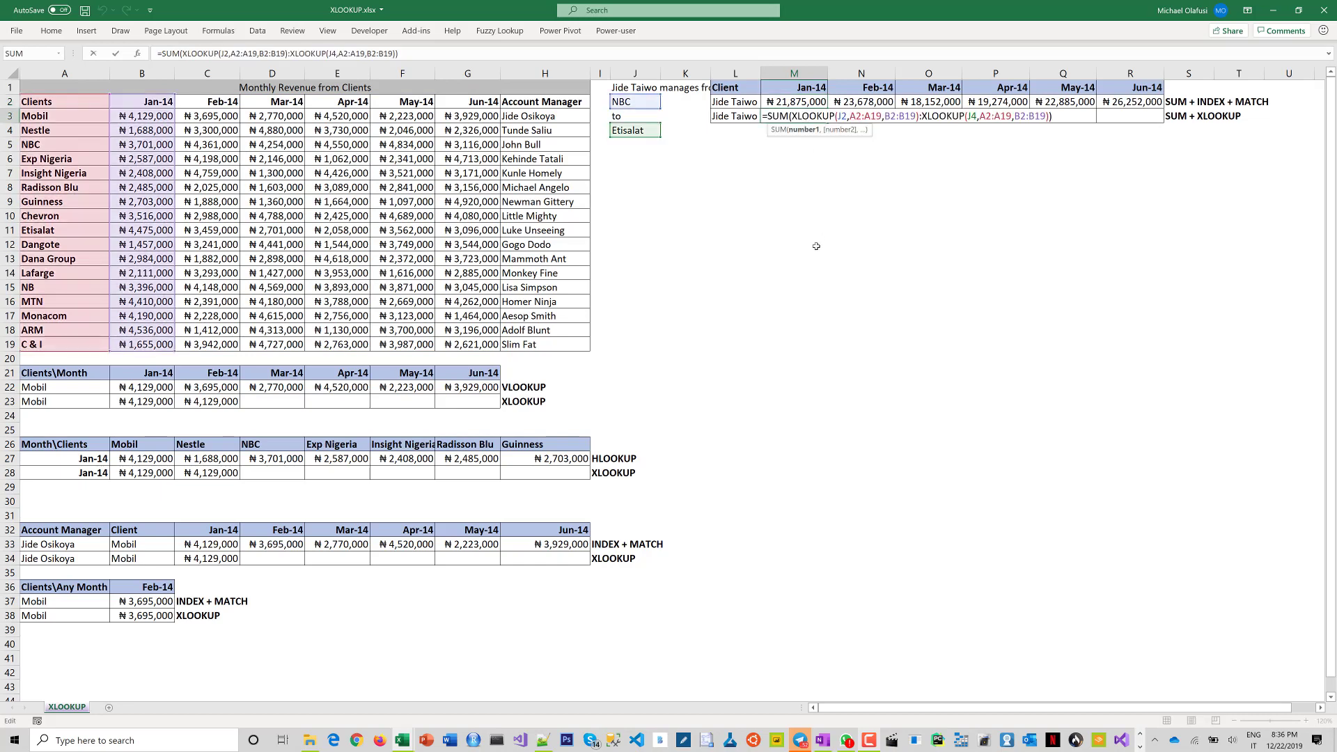
key(ctrl+Return)
- Begin a SUM formula in N3 with a nested XLOOKUP that uses J2 as its lookup value
key(Right)
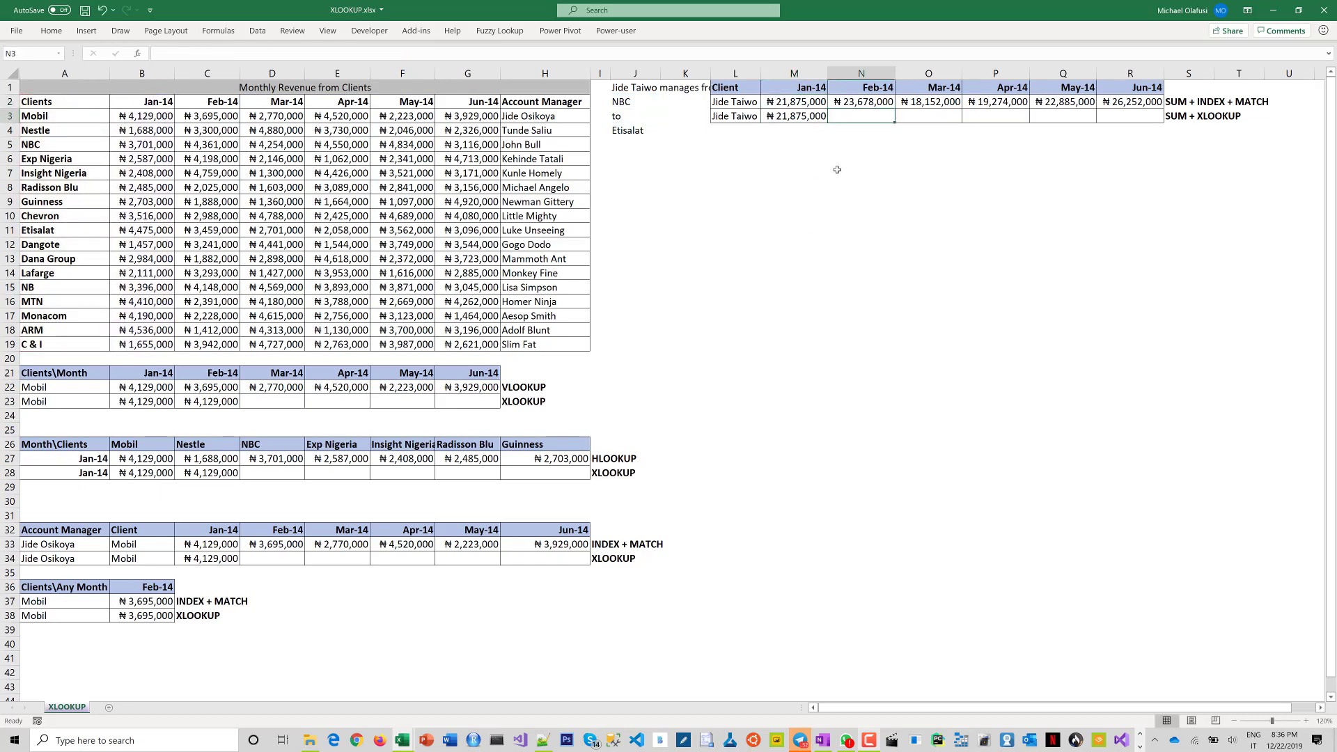
text(=sum)
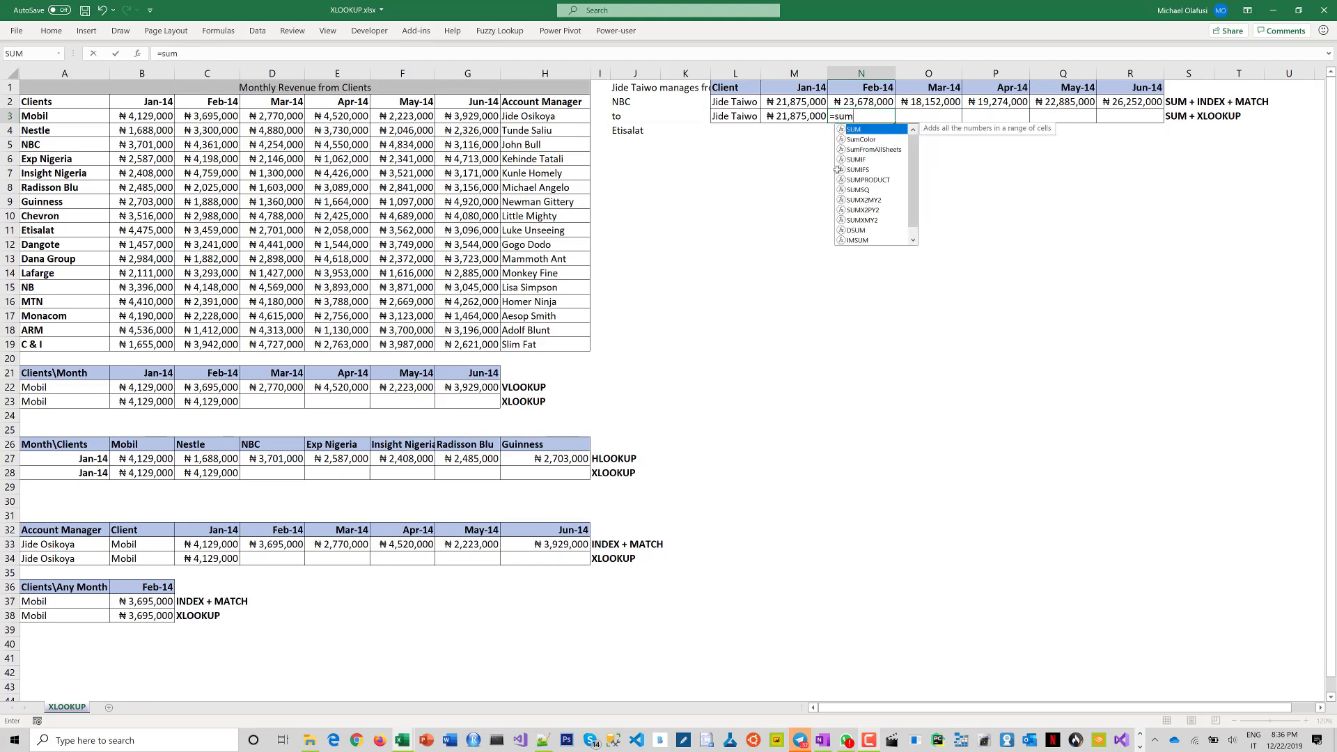
text(()
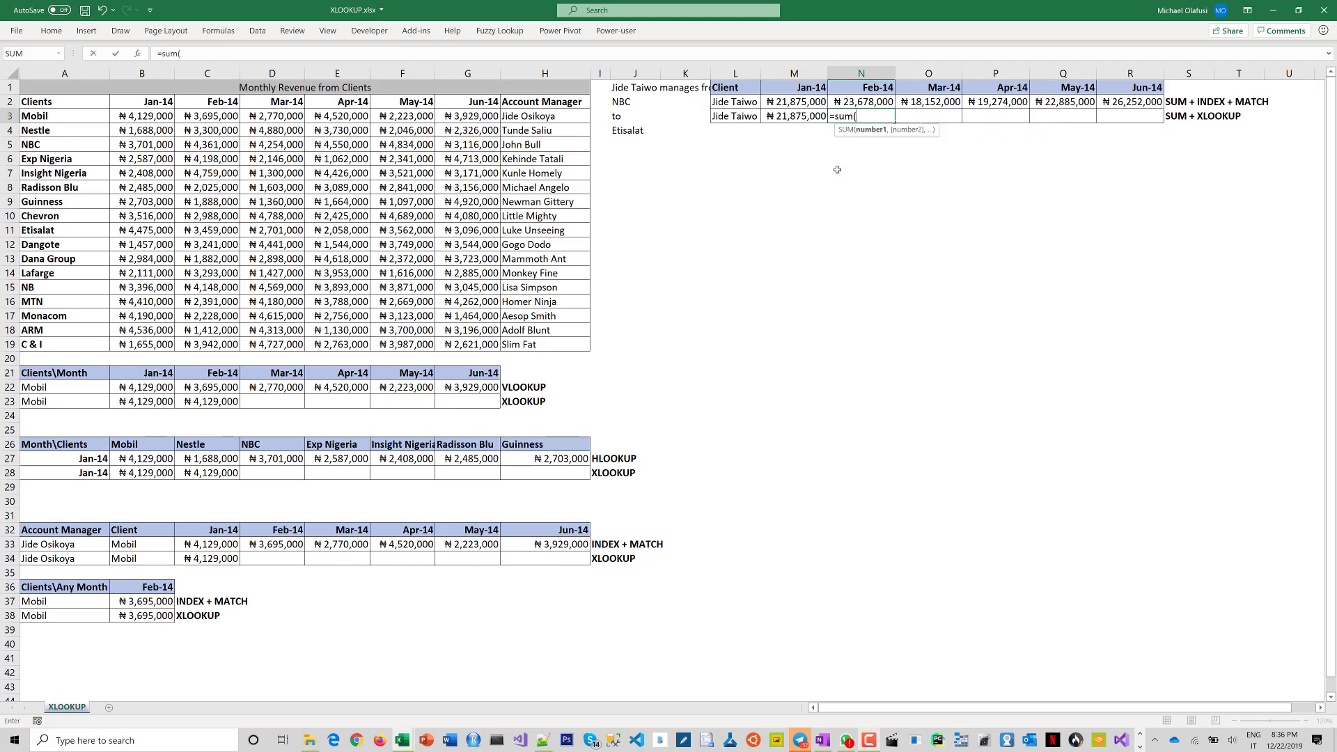
text(xl)
text(p)
text(ook)
key(Tab)
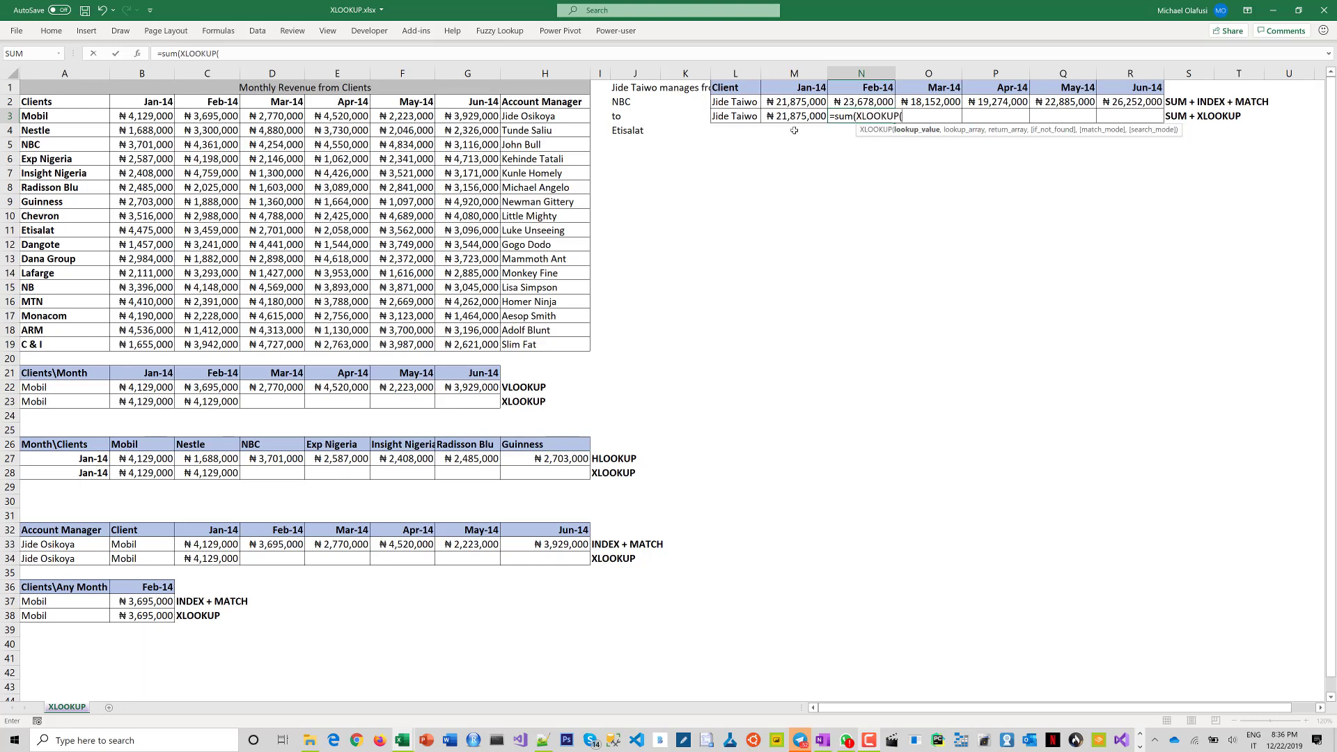
click(753, 119)
click(621, 102)
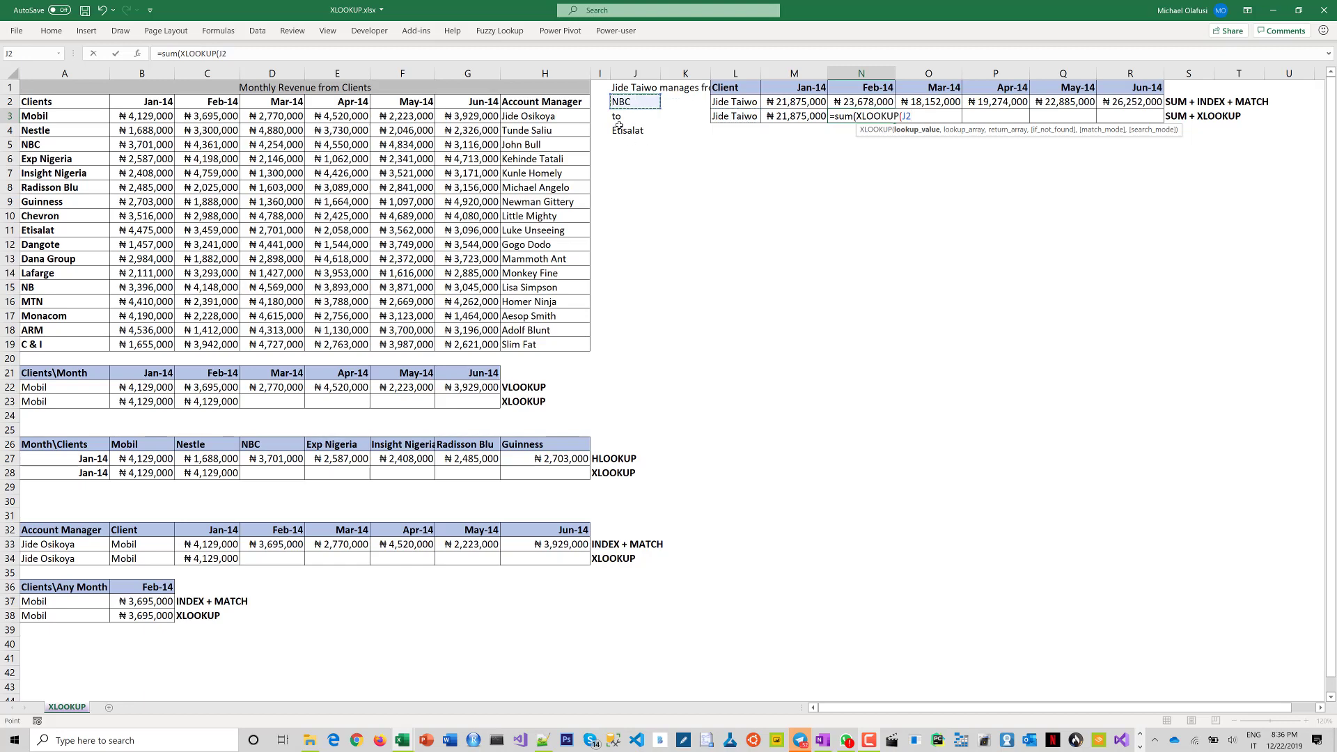
- Give the first XLOOKUP in N3 the lookup array A2:A19 and the return array B2:B19
text(,)
drag(52, 103, 34, 348)
text(,)
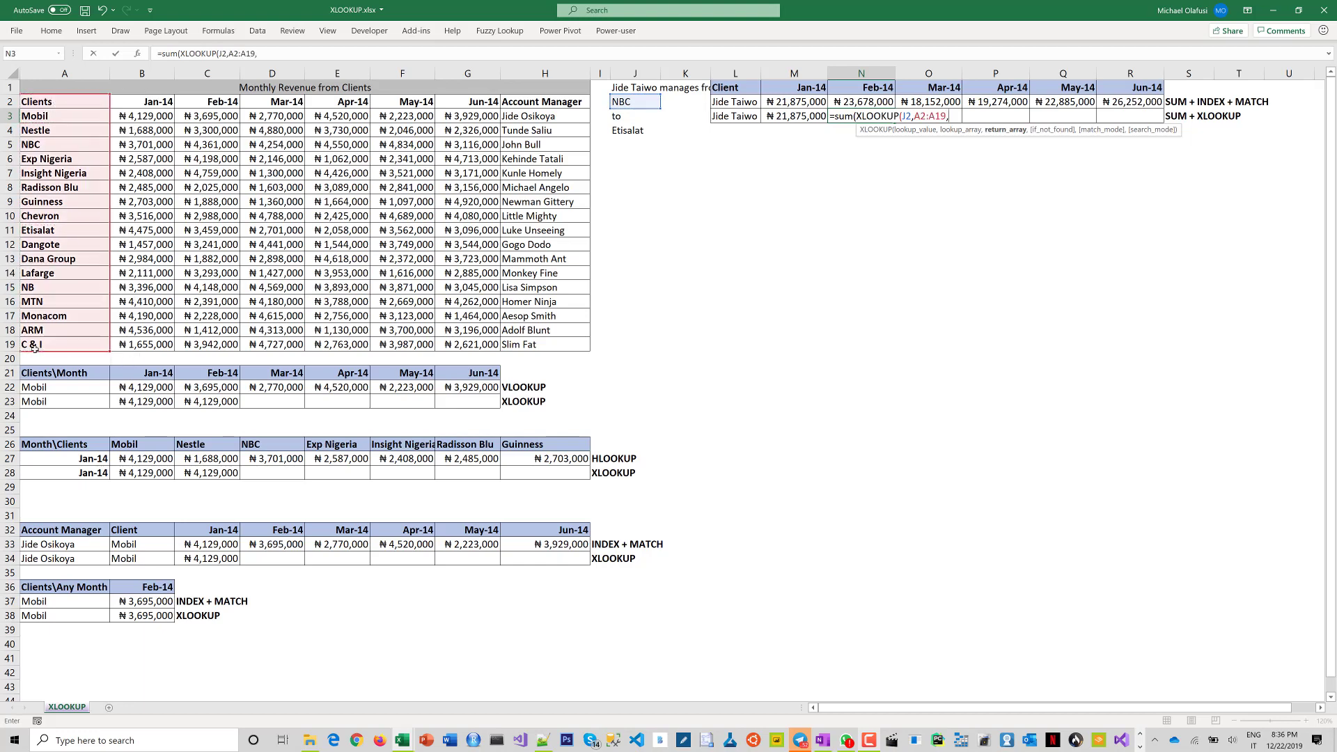
drag(144, 102, 147, 339)
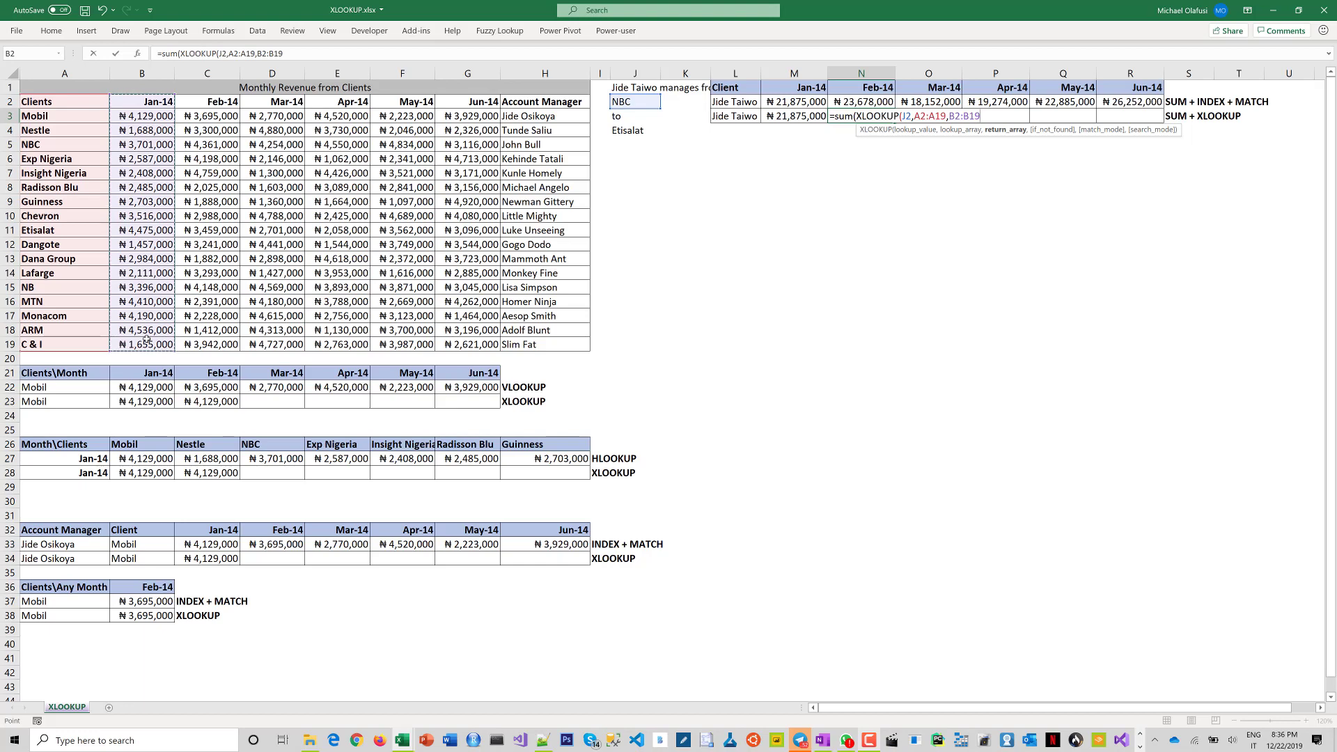
text())
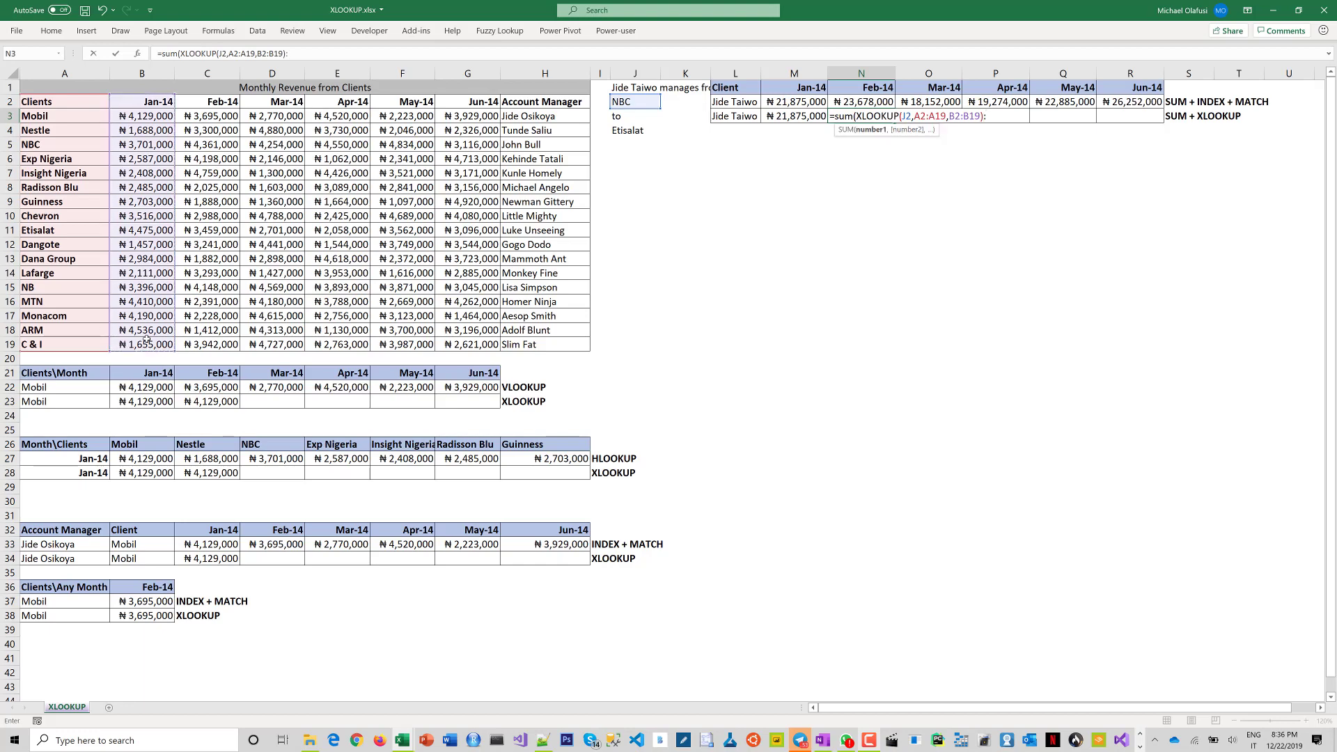
- Finish the N3 sum range with a second XLOOKUP after a colon, using lookup value J4, lookup array A2:A19 and return array B2:B19
text(:XLOOKUP()
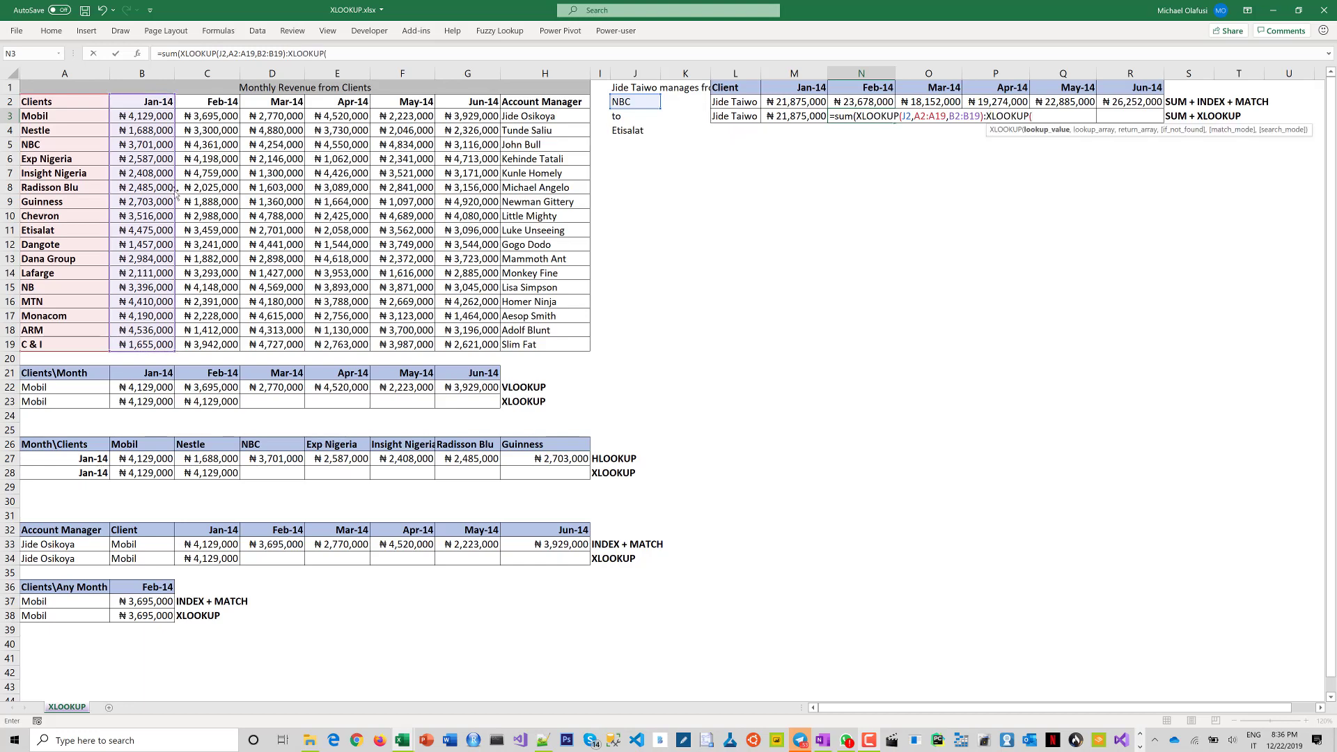
click(627, 131)
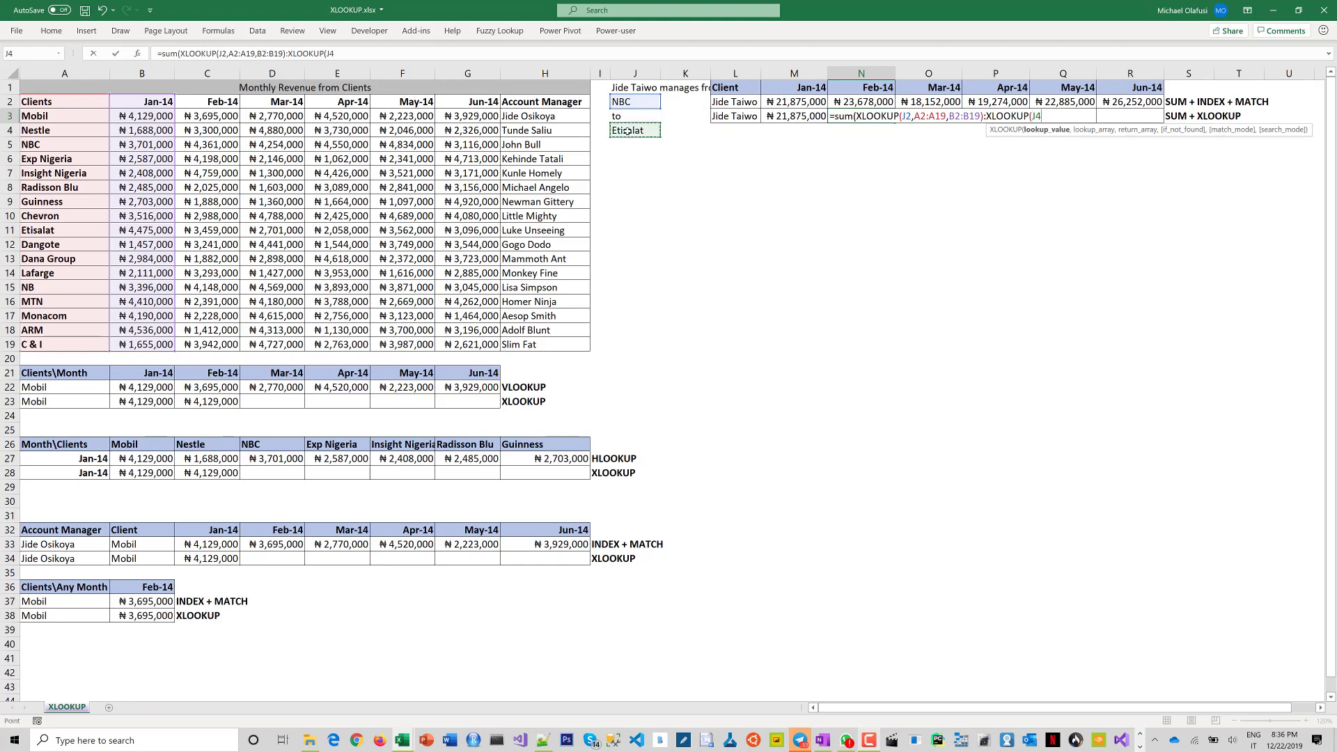
text(,)
drag(64, 102, 73, 330)
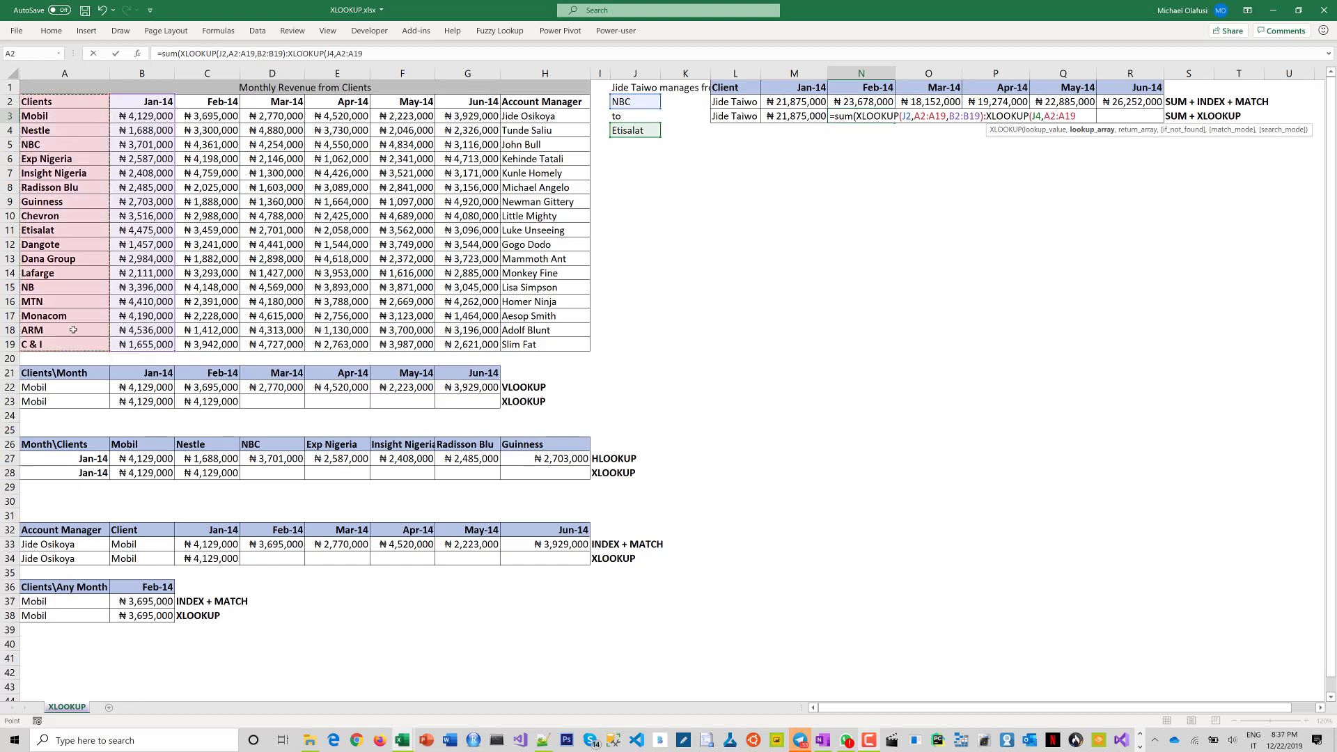
text(,)
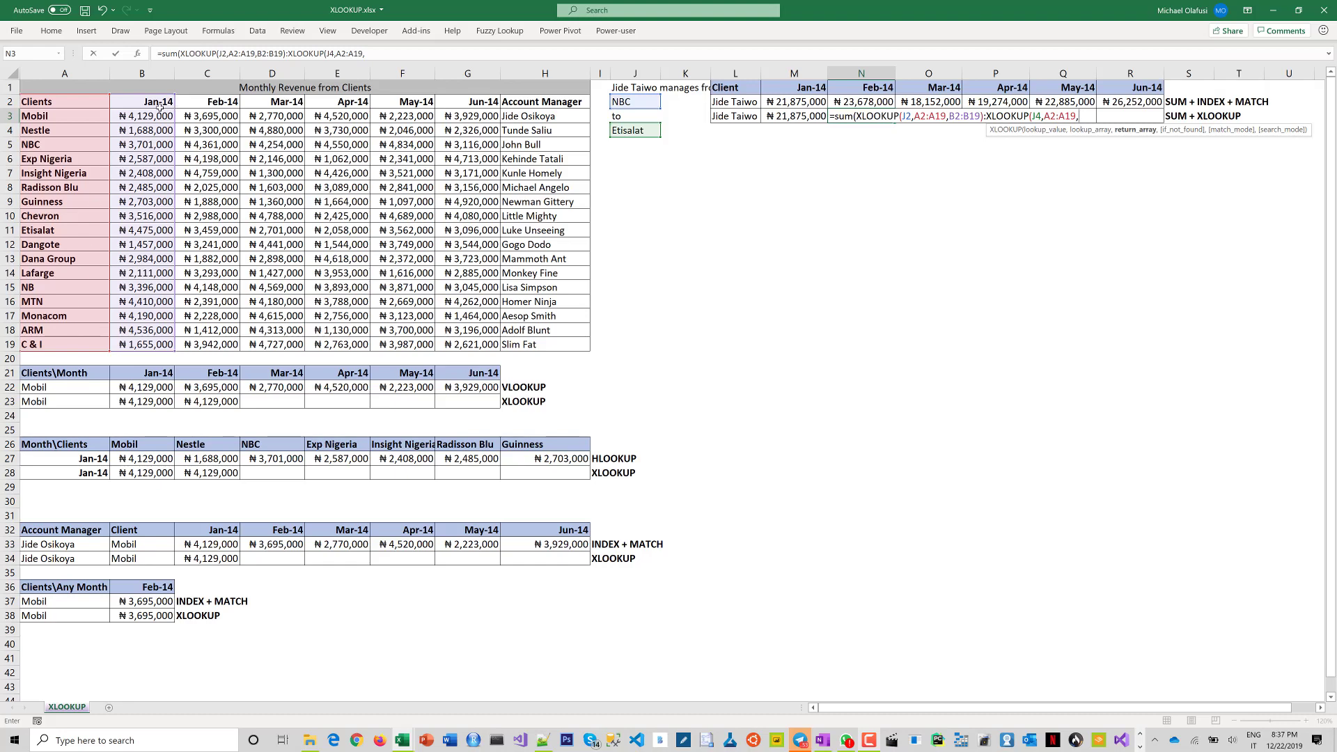
drag(152, 103, 137, 344)
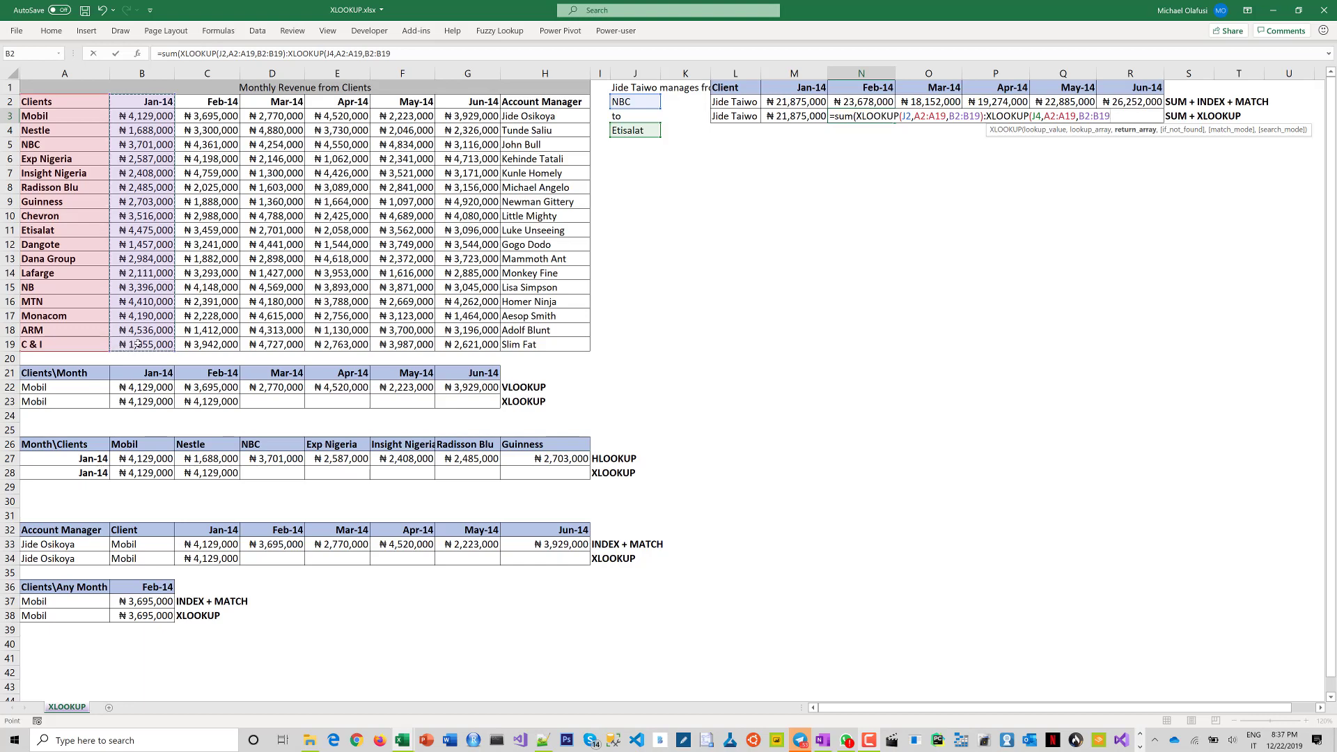
text())
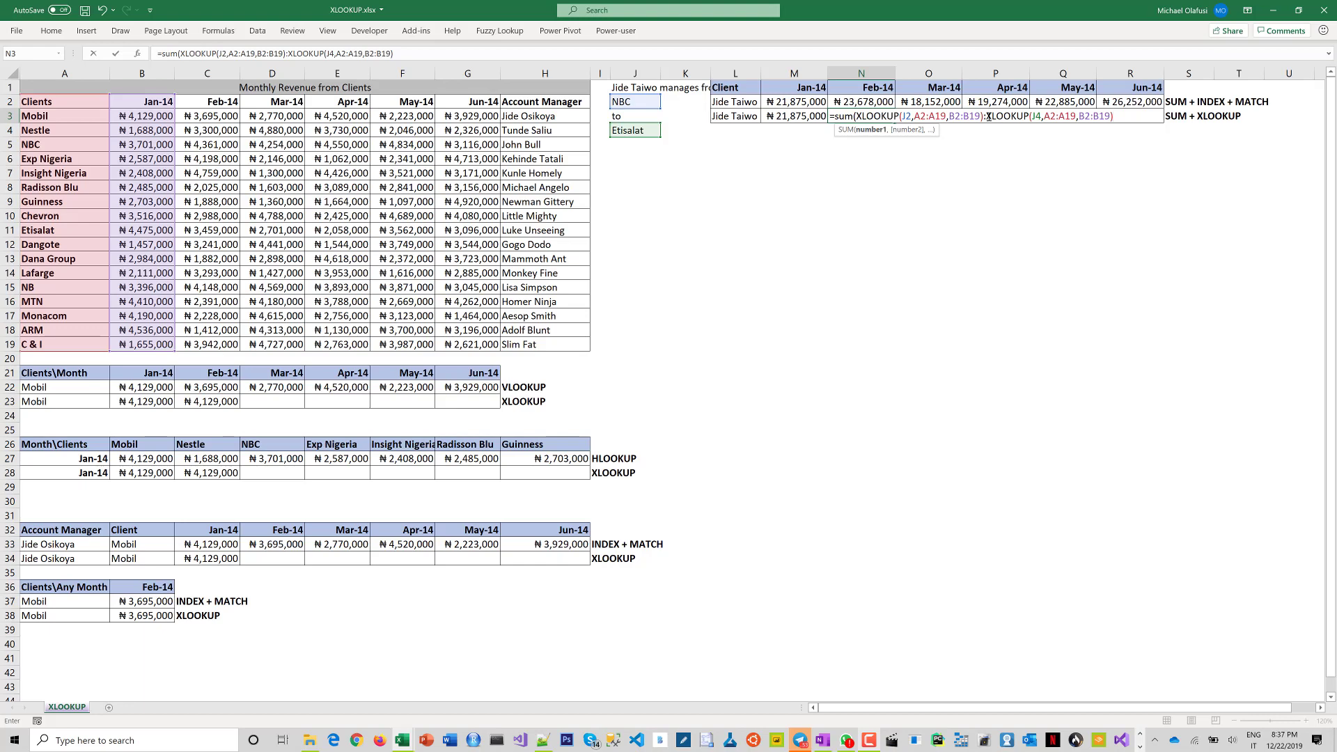
text())
key(Return)
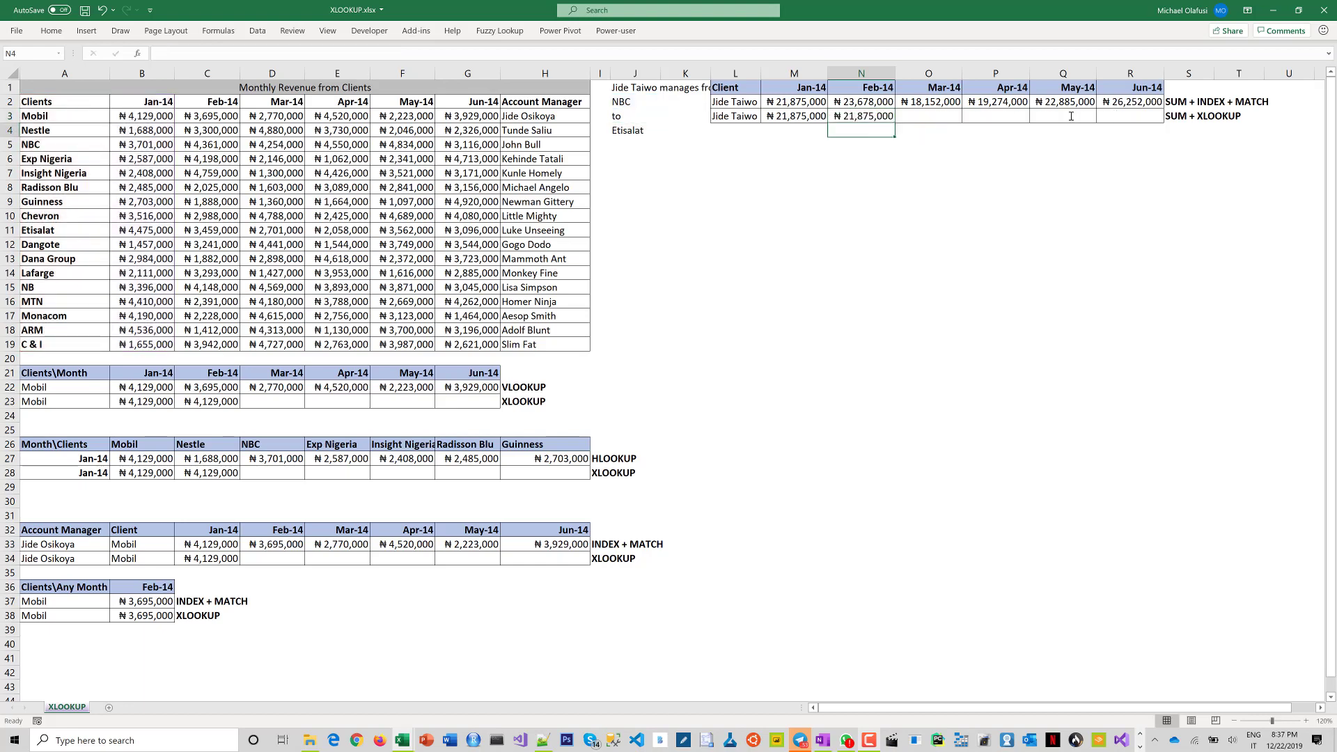
- Change both XLOOKUP return arrays in N3 to C2:C19 and check the result against the sum of C5:C11
double_click(861, 116)
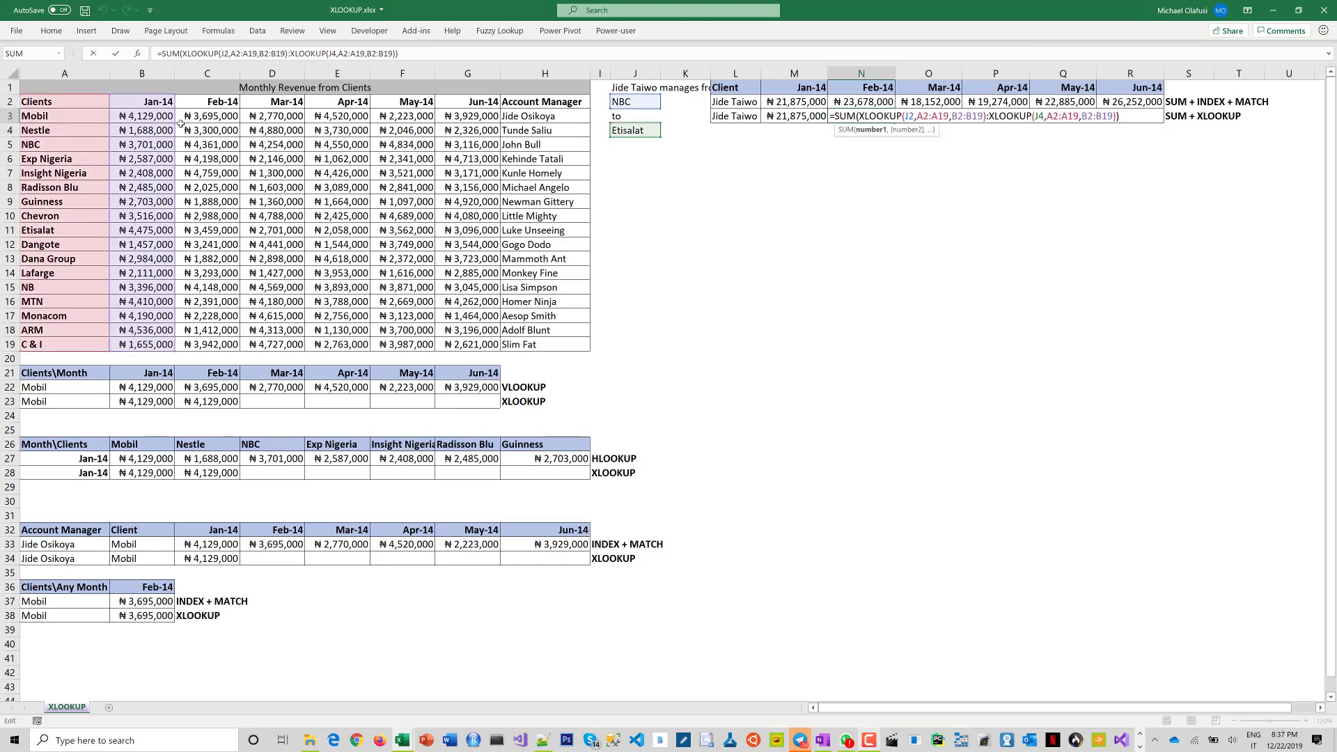
drag(171, 134, 197, 131)
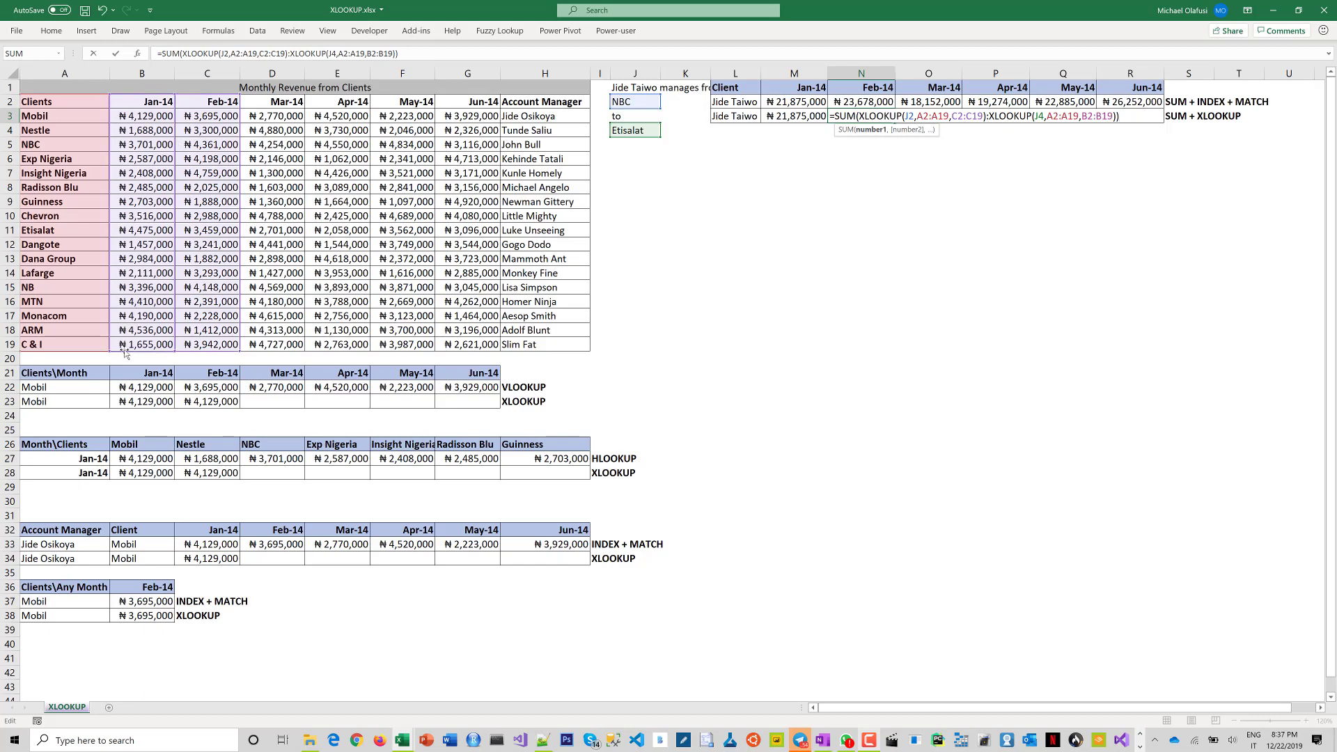
drag(193, 333, 202, 346)
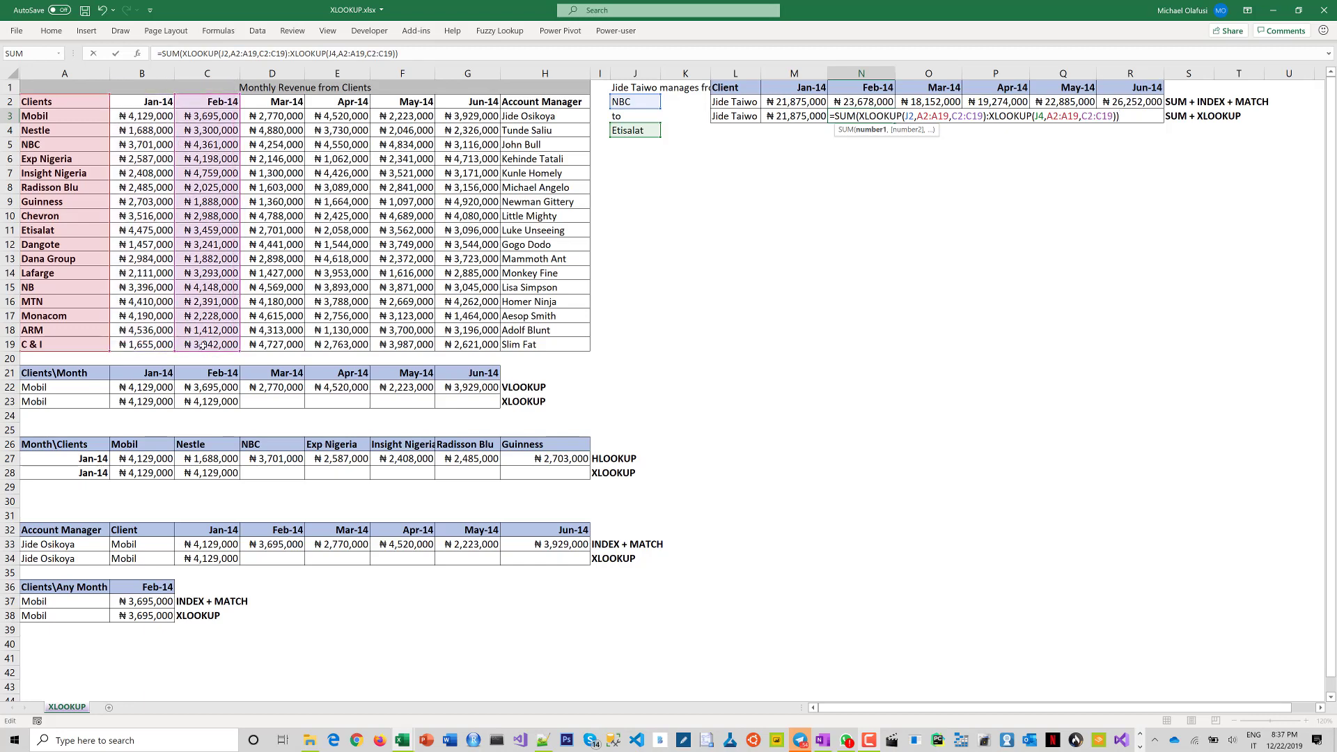
key(Return)
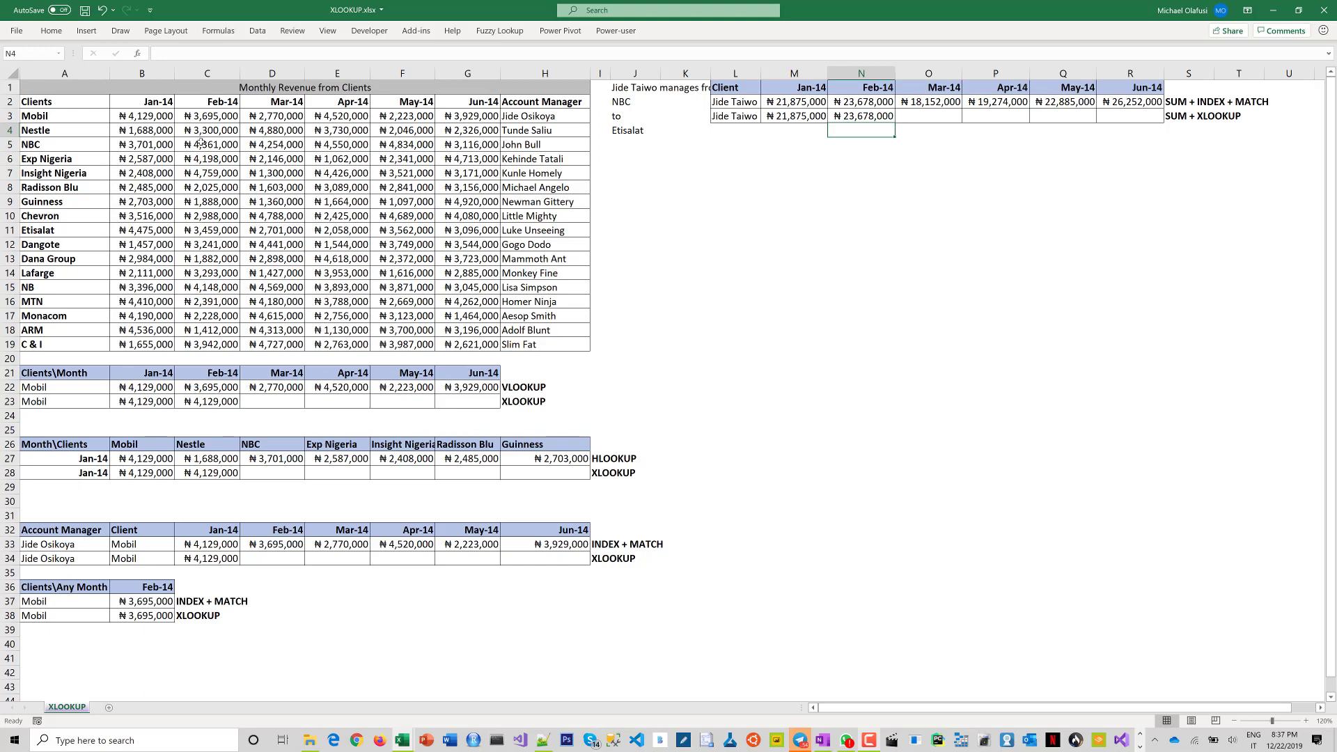
drag(201, 144, 202, 234)
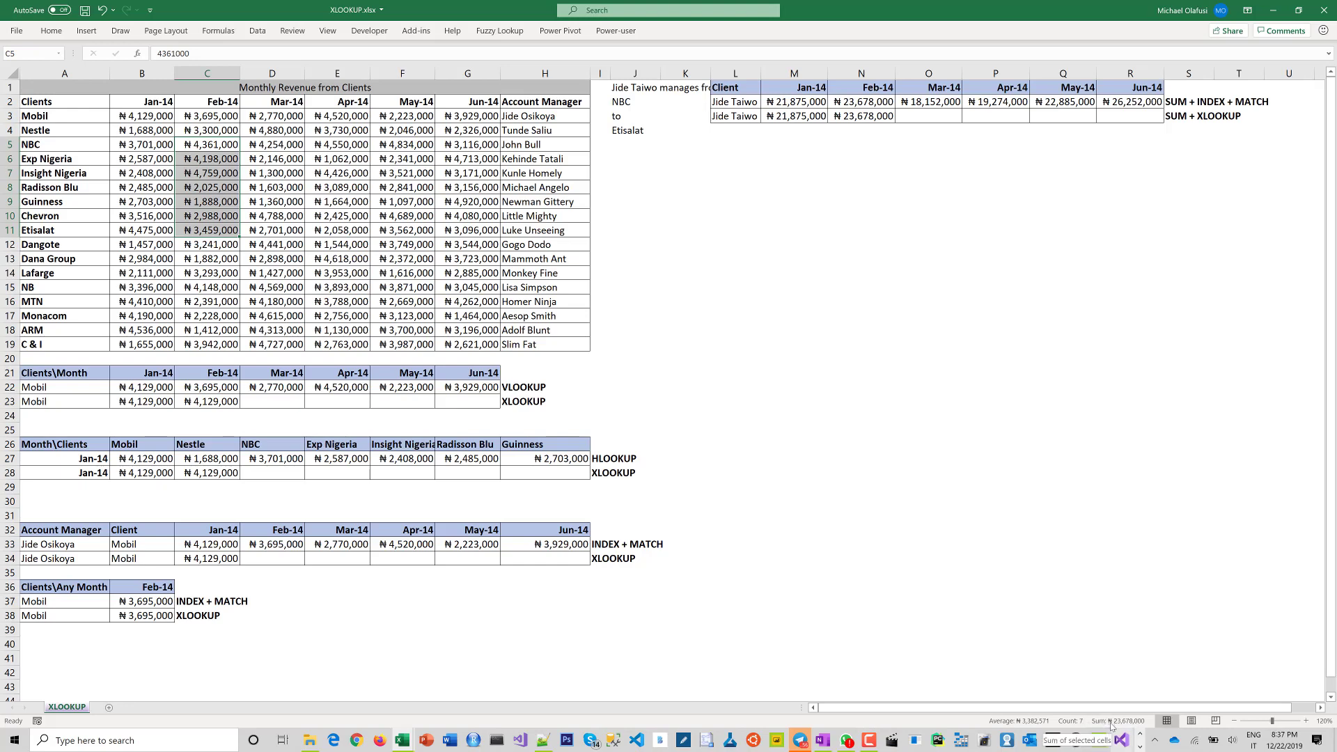
click(805, 330)
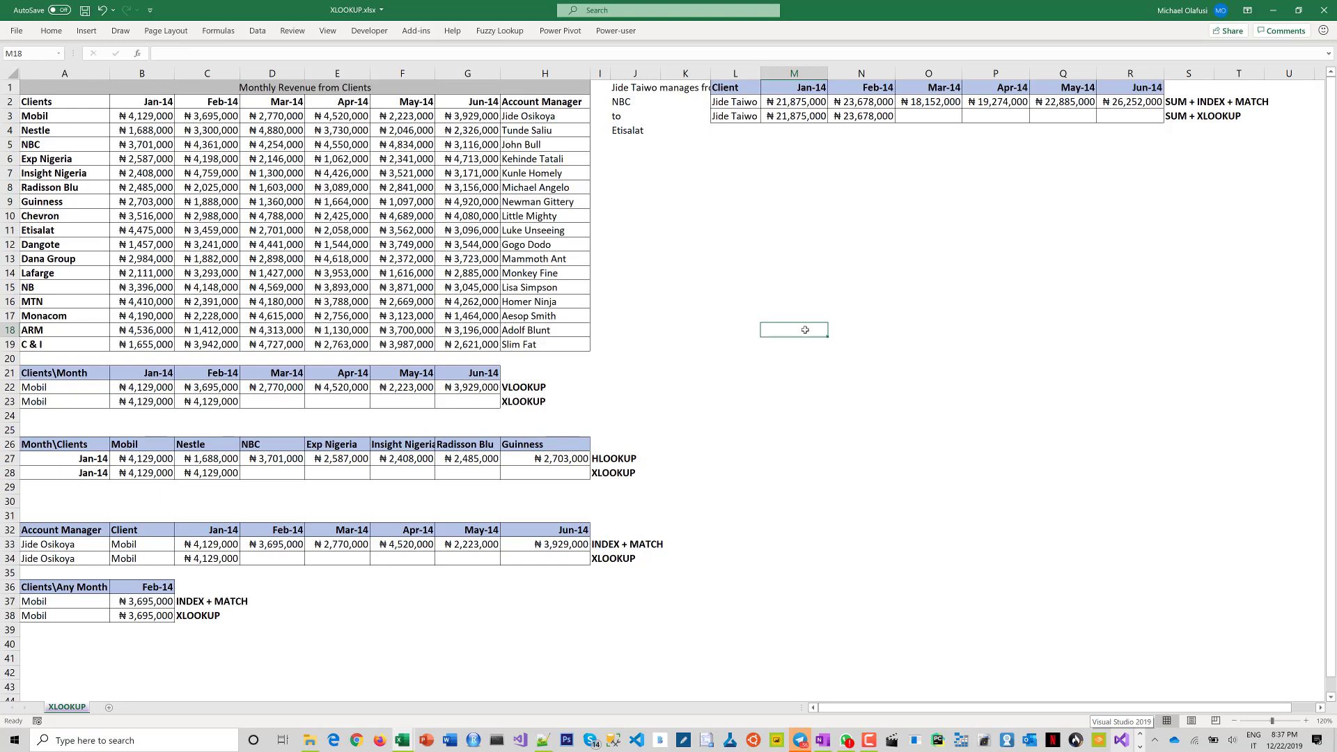